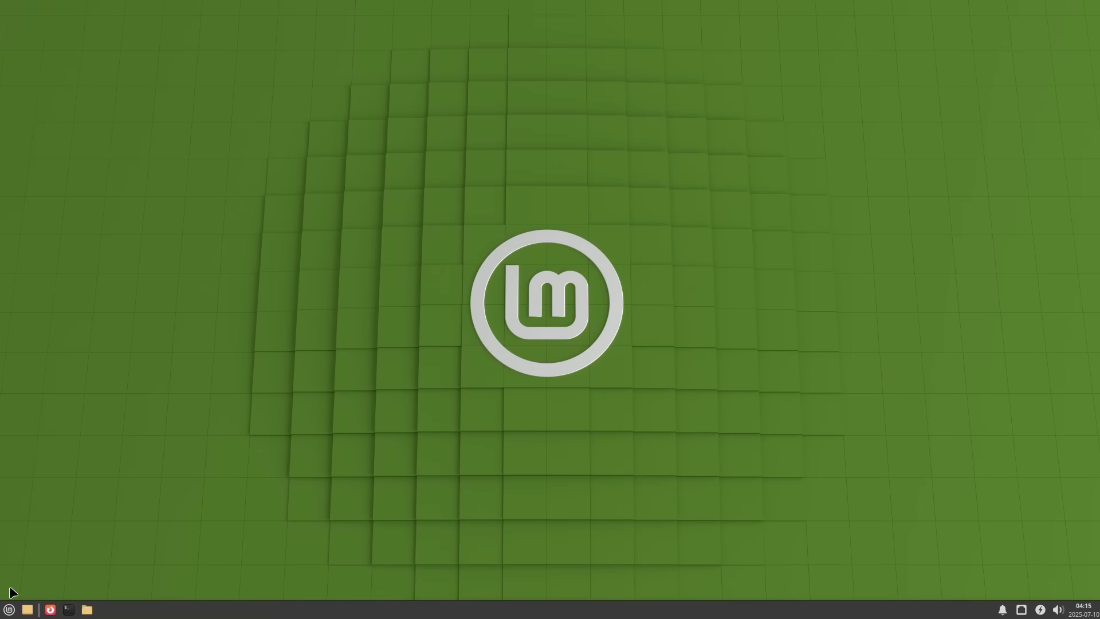
# - Browse the application menu, search for 'fire', and glance at the July 2025 calendar
pyautogui.click(9, 610)
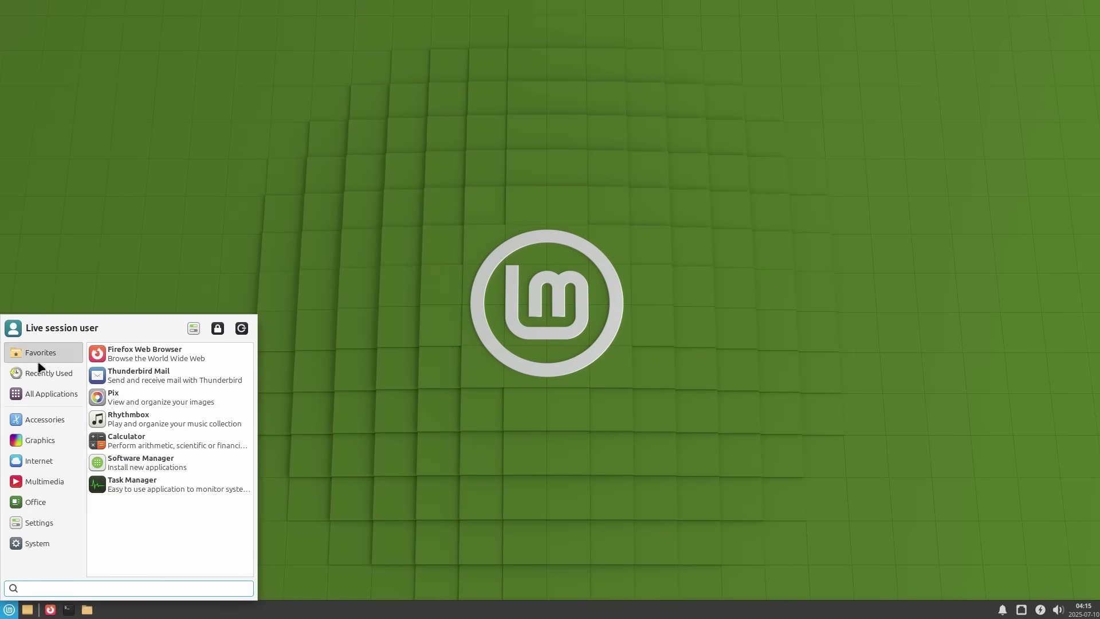
pyautogui.moveTo(41, 376)
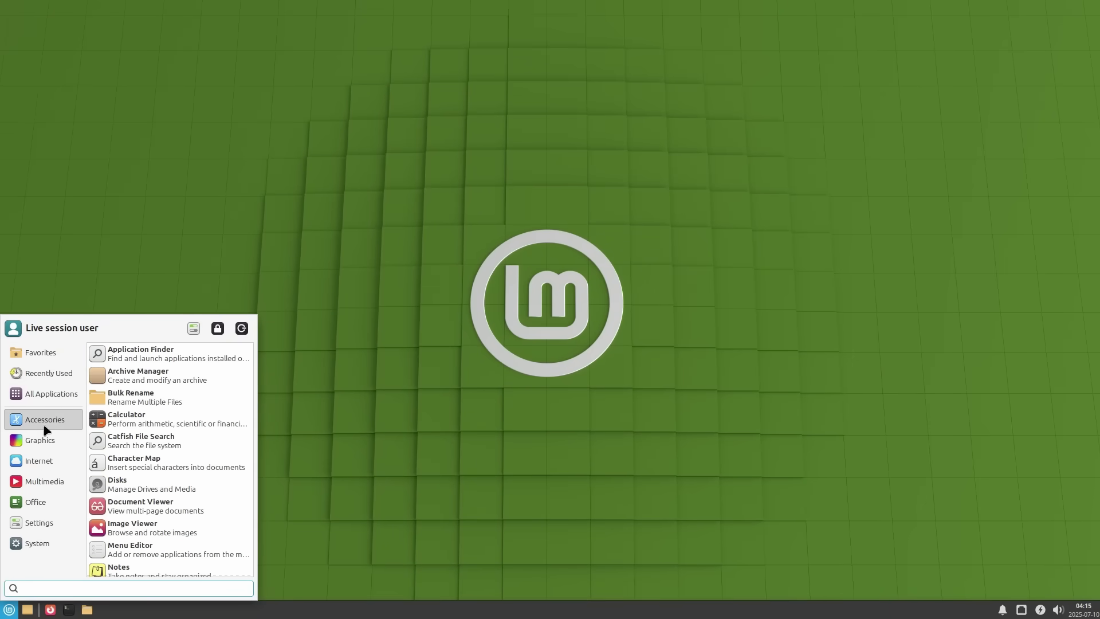
pyautogui.moveTo(44, 439)
pyautogui.click(499, 515)
pyautogui.press('super')
pyautogui.write('fire')
pyautogui.press('Return')
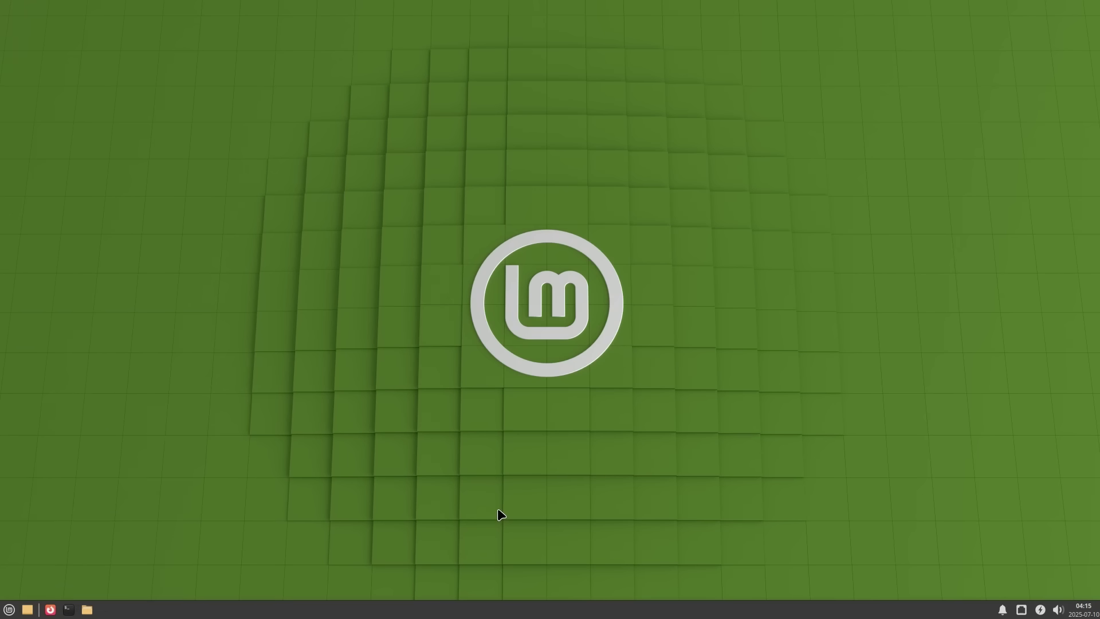
pyautogui.press('super')
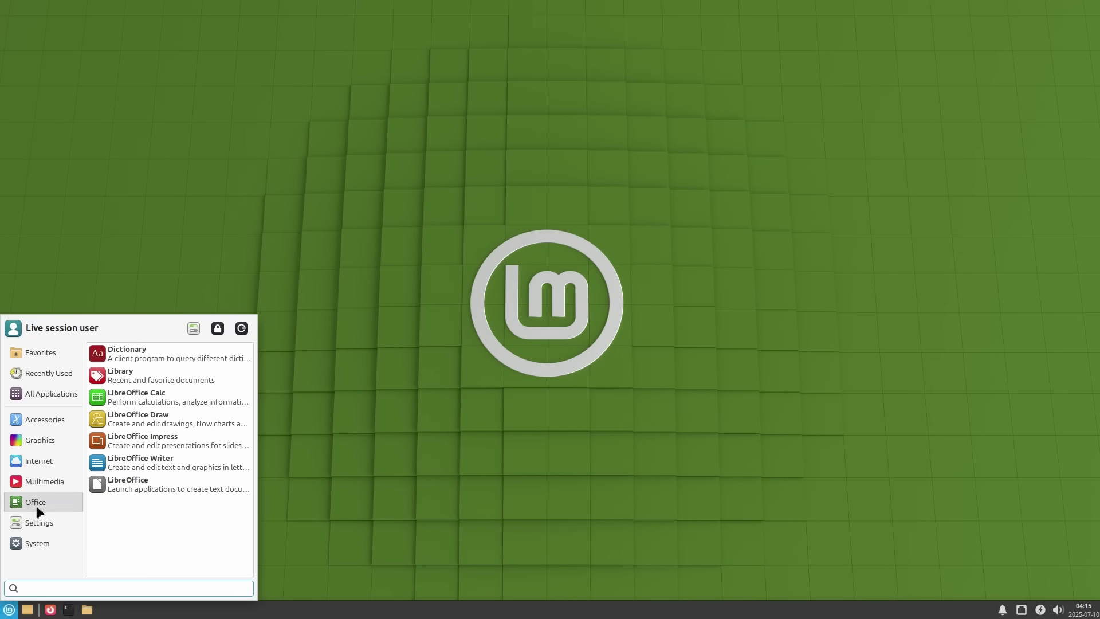
pyautogui.click(442, 479)
pyautogui.click(1095, 615)
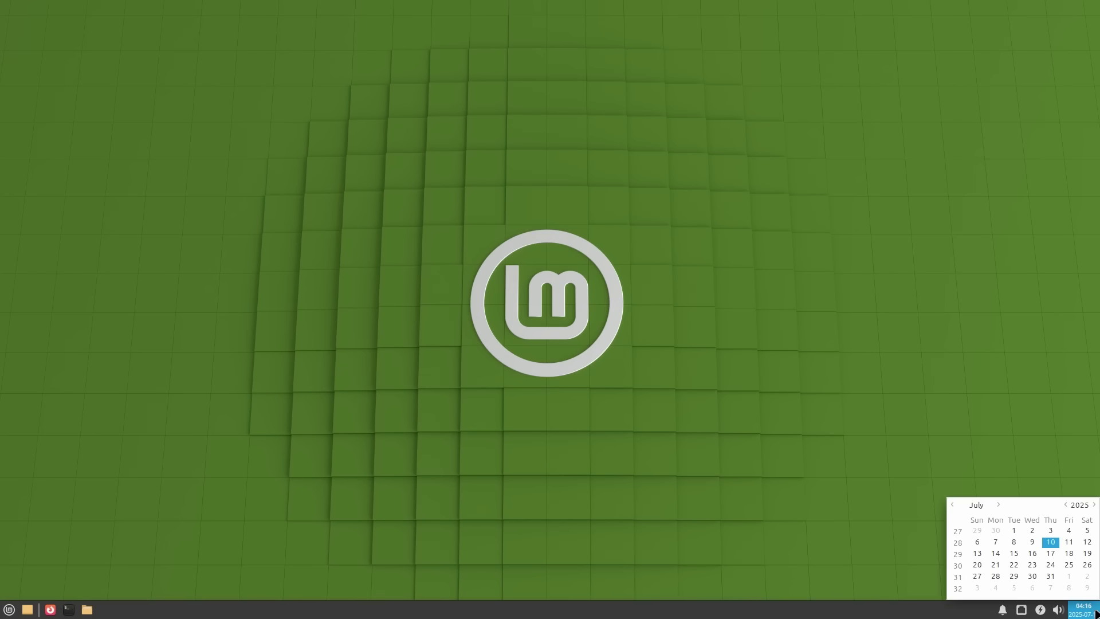
pyautogui.click(923, 387)
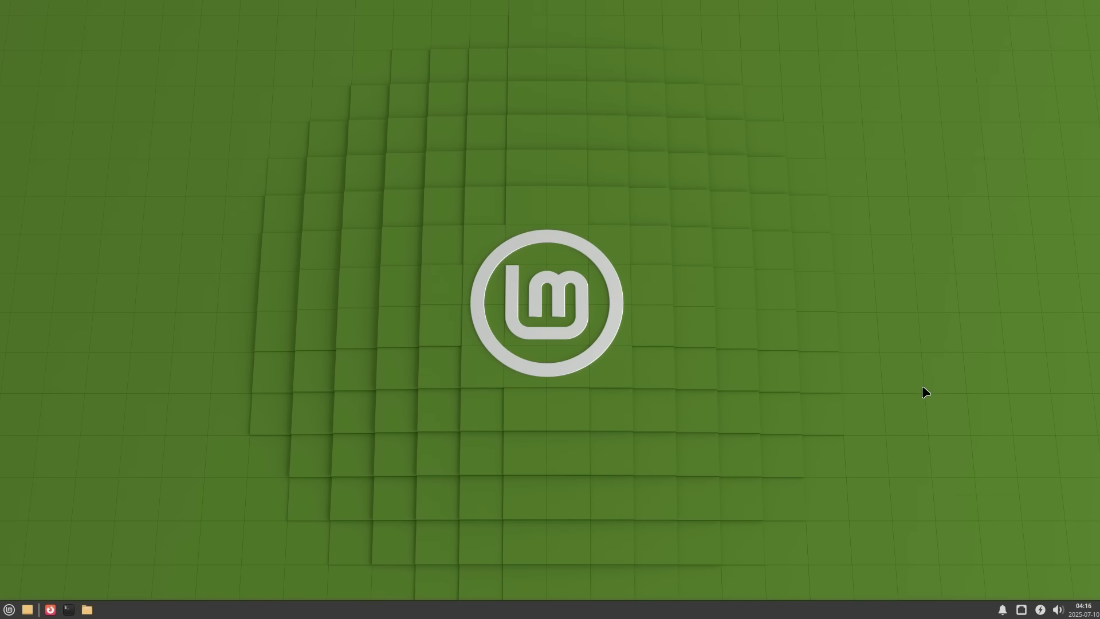
# - Open a terminal in the Desktop folder and install htop with 'sudo apt install htop'
pyautogui.rightClick(431, 274)
pyautogui.click(486, 360)
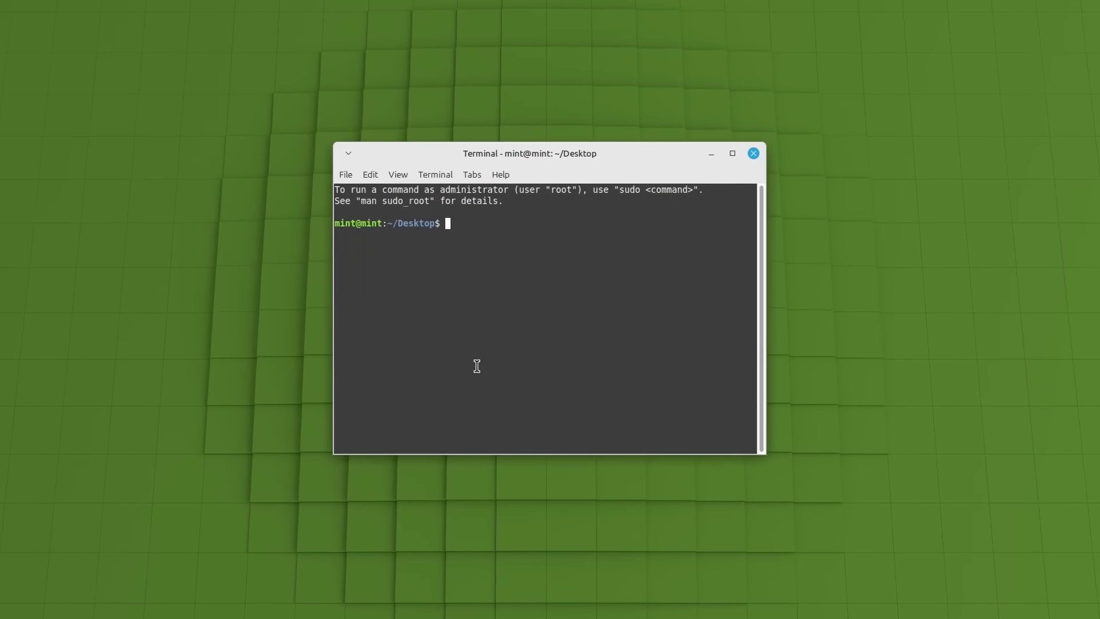
pyautogui.press('Return')
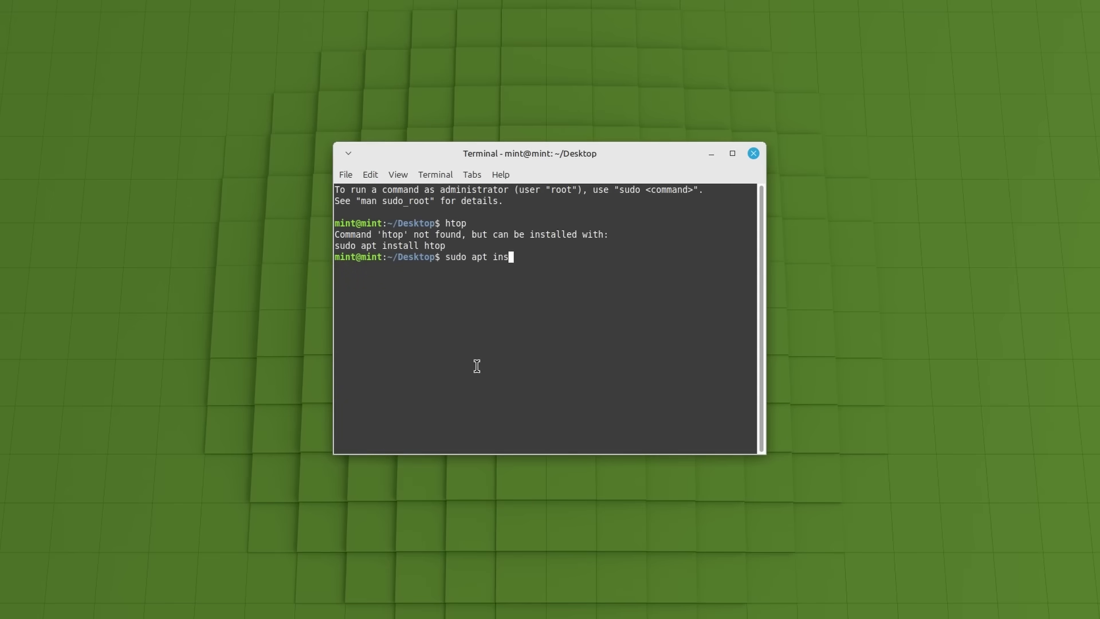
pyautogui.write('sudo apt install htop')
pyautogui.press('Return')
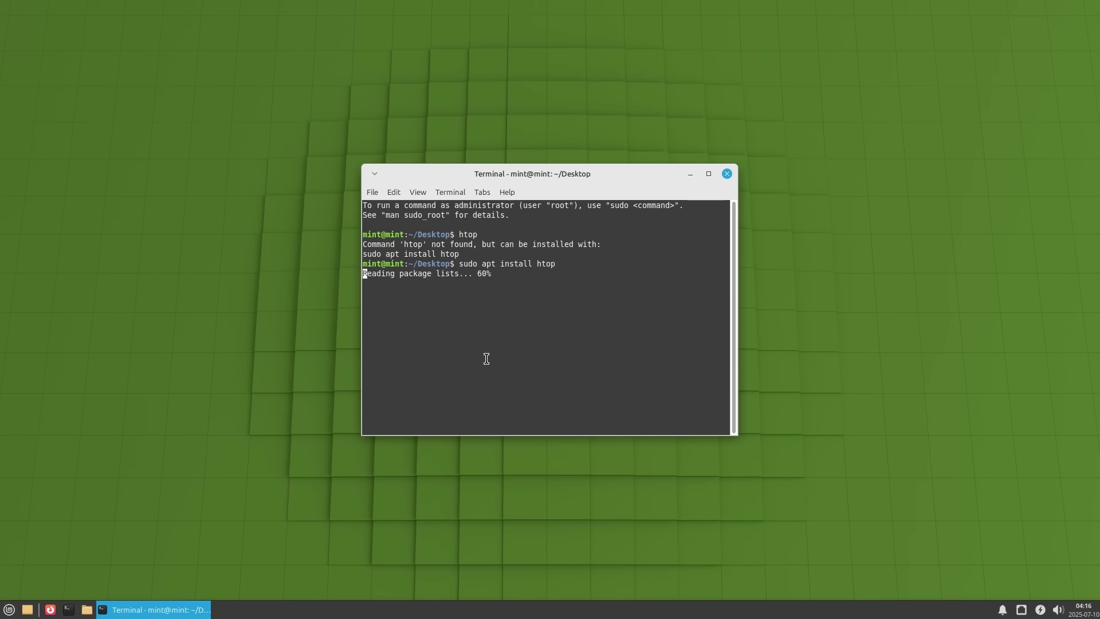
# - Open a new terminal window and start the htop command
pyautogui.press('super')
pyautogui.hotkey('alt', 'F2')
pyautogui.click(708, 281)
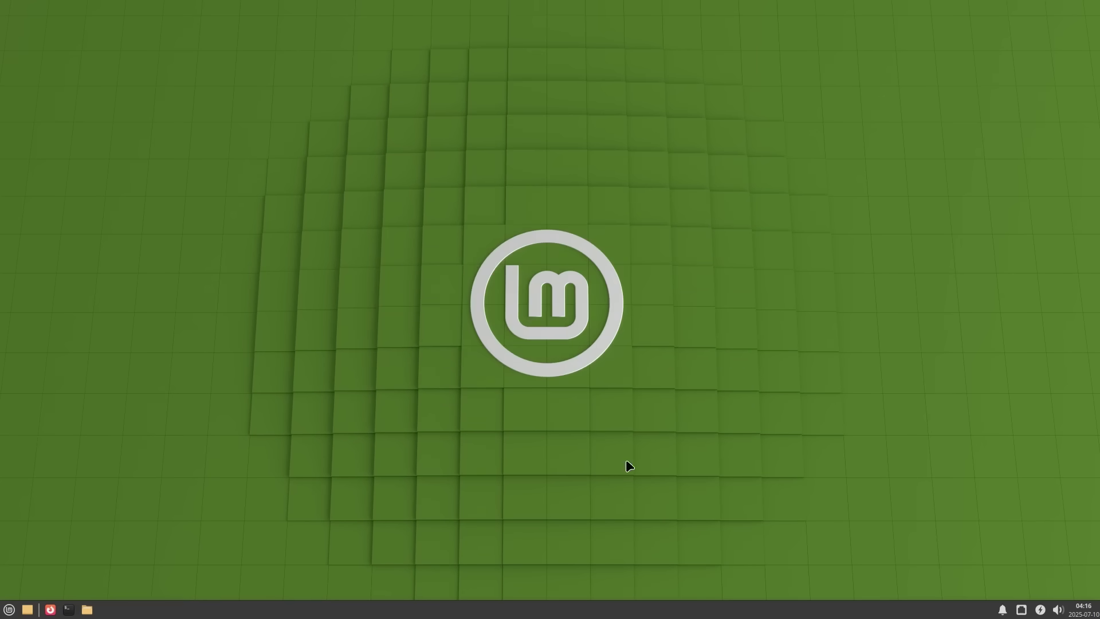
pyautogui.hotkey('ctrl', 'alt', 't')
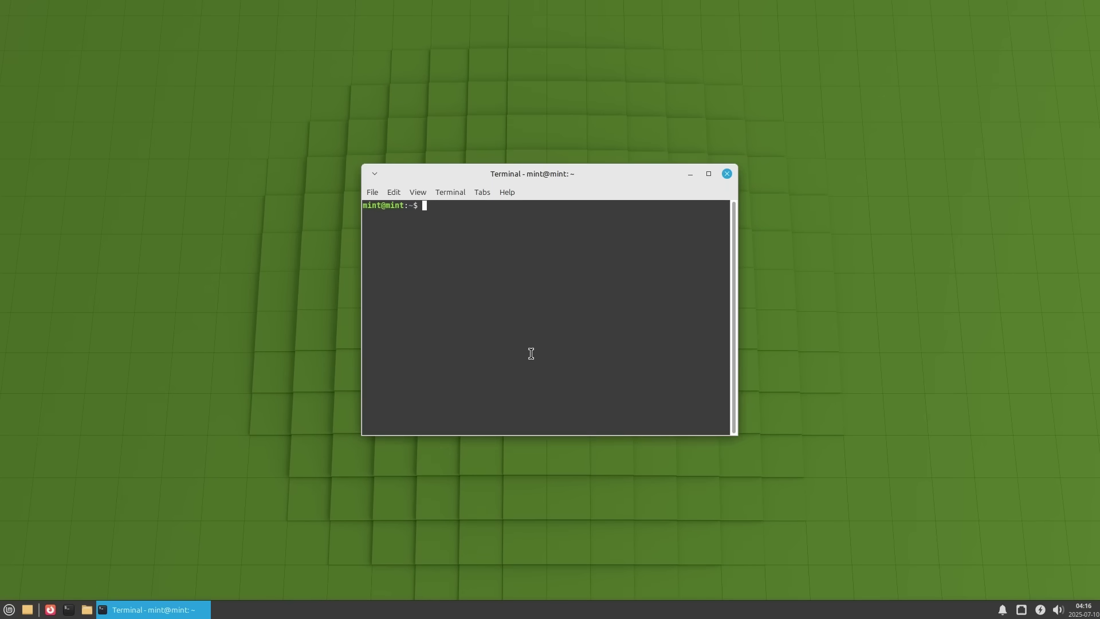
pyautogui.write('ht')
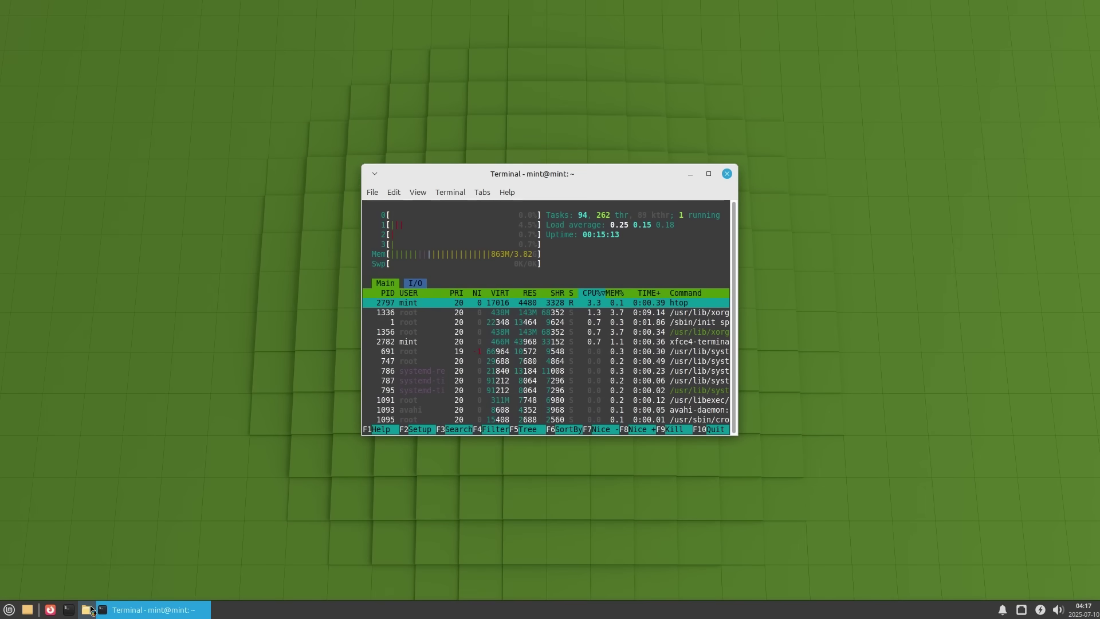
# - Open the home folder in the file manager and launch Firefox beside htop
pyautogui.click(88, 610)
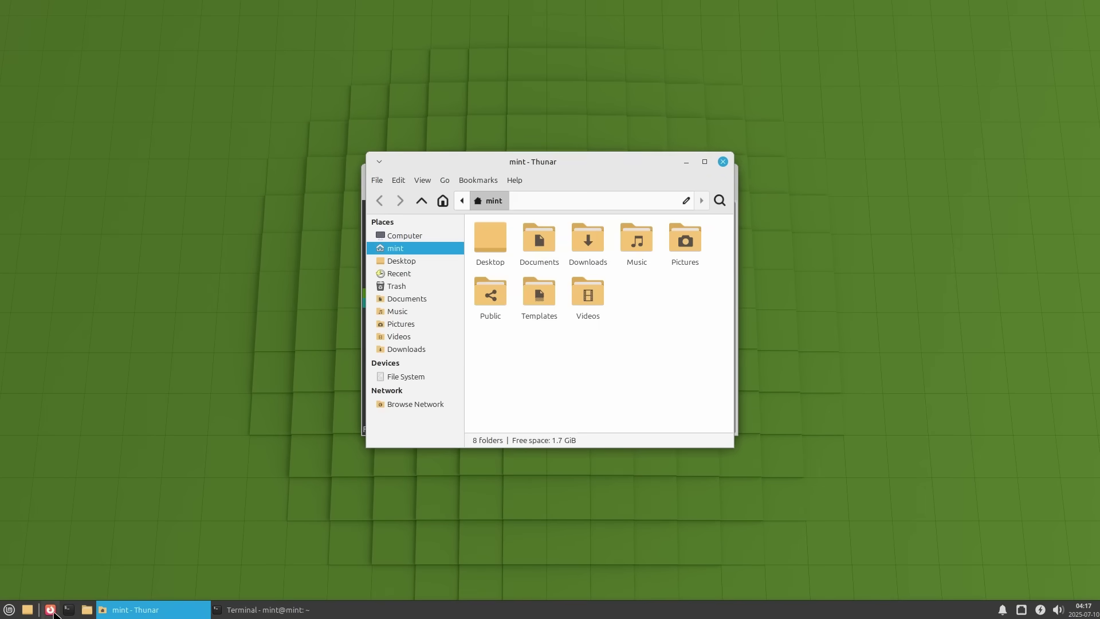
pyautogui.click(51, 610)
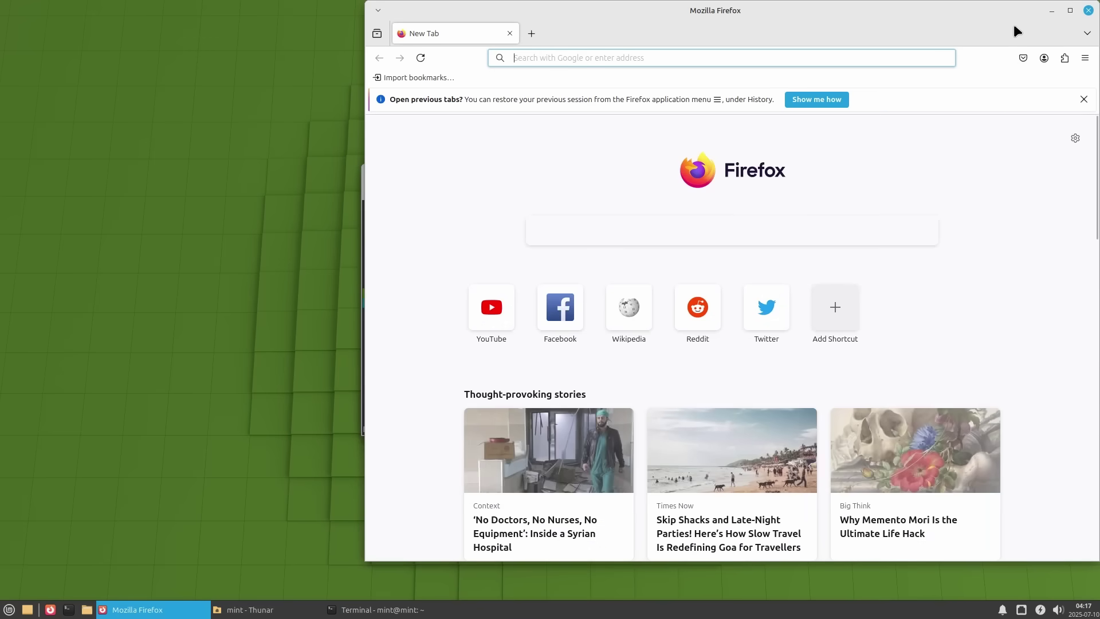
pyautogui.scroll(-2, 267, 608)
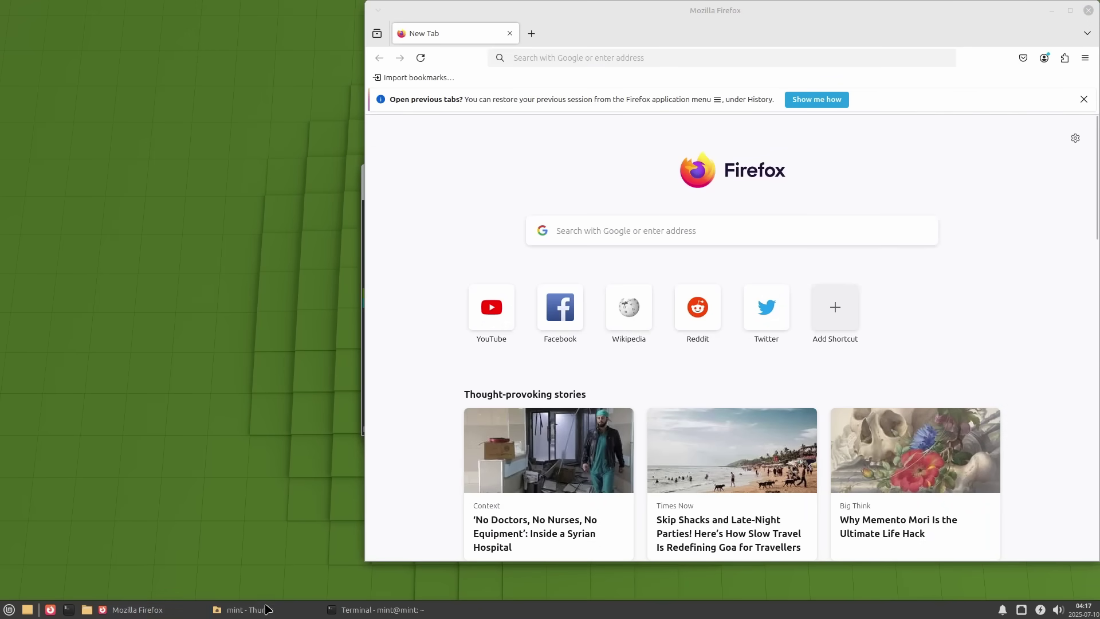
pyautogui.scroll(1, 179, 612)
pyautogui.scroll(1, 179, 612)
pyautogui.scroll(-1, 178, 612)
pyautogui.scroll(1, 182, 611)
pyautogui.scroll(-1, 184, 610)
pyautogui.scroll(1, 340, 613)
# - Switch between the htop terminal and Firefox, close Firefox, and move the terminal down-left
pyautogui.click(341, 612)
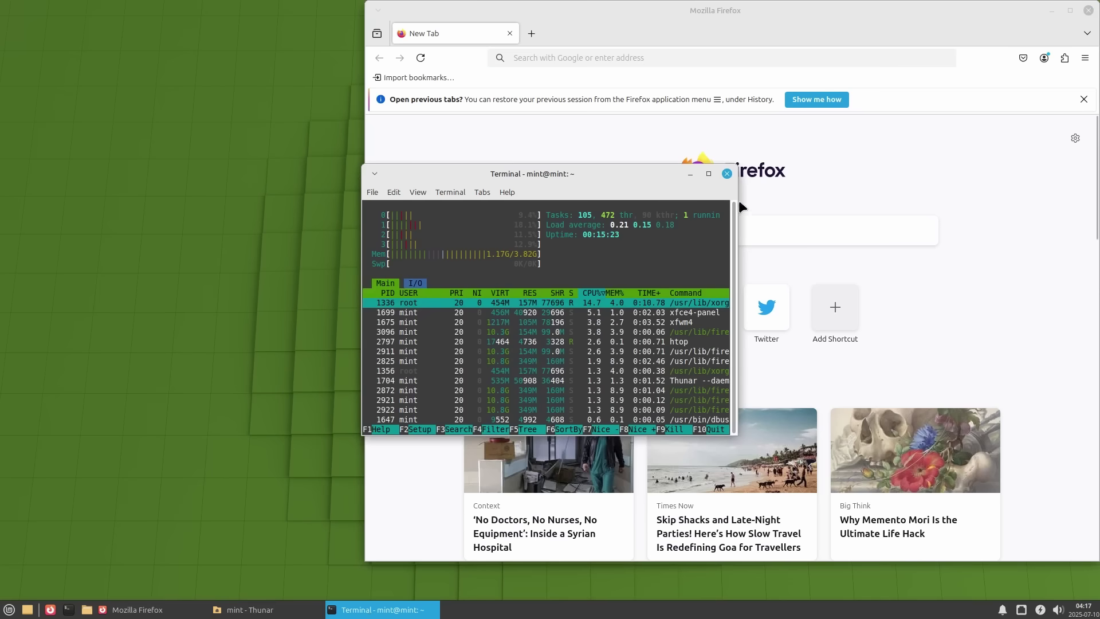
pyautogui.click(1094, 27)
pyautogui.click(1089, 11)
pyautogui.moveTo(602, 177); pyautogui.dragTo(533, 227)
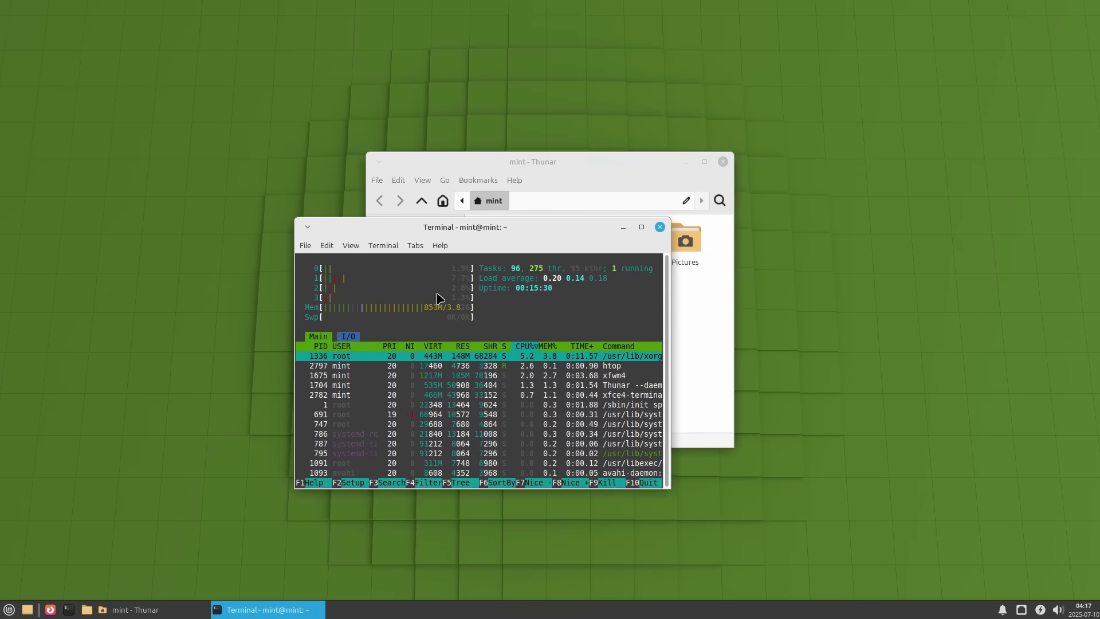
# - Maximize and restore the file manager, then close it and the htop terminal
pyautogui.click(705, 162)
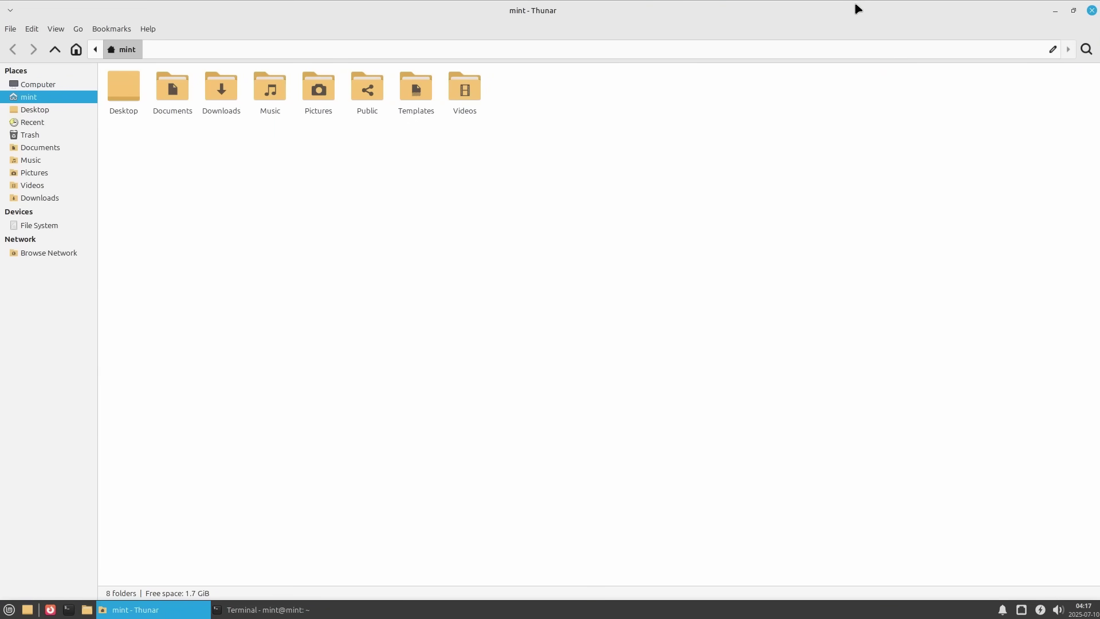
pyautogui.doubleClick(857, 8)
pyautogui.click(722, 161)
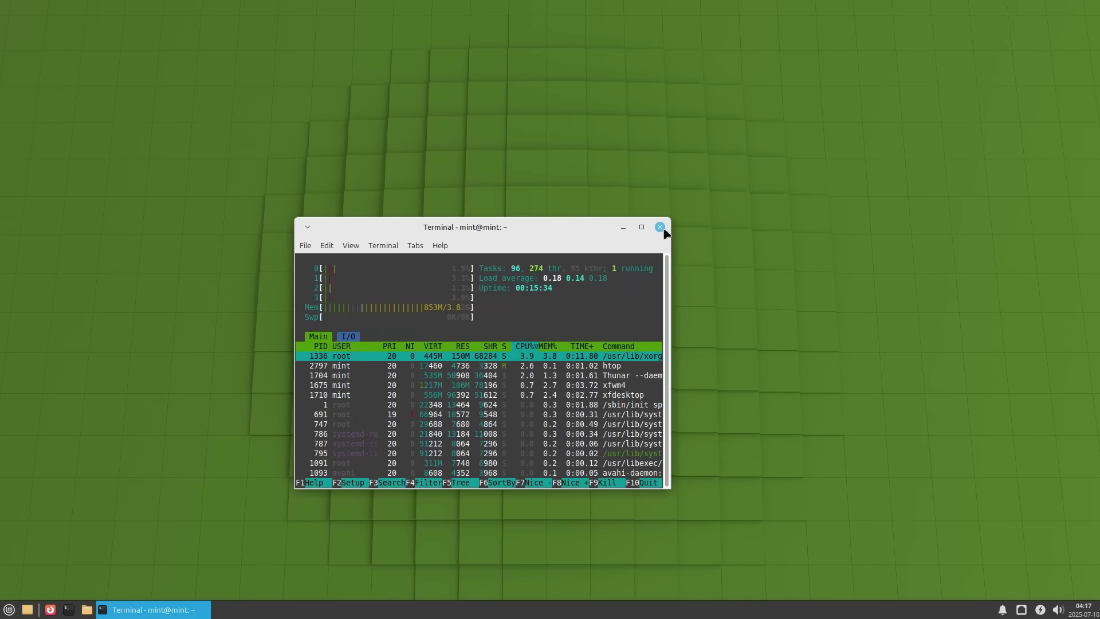
pyautogui.click(660, 227)
# - Launch Software Manager and browse the Filezilla, Bitwarden, Sublime and Telegram featured banners
pyautogui.click(519, 414)
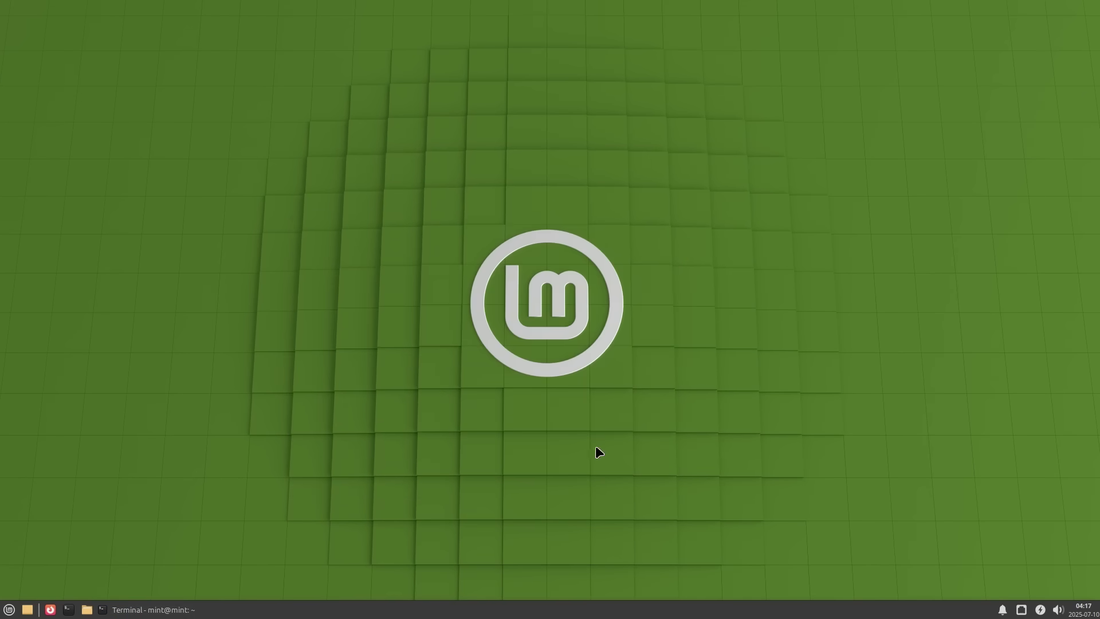
pyautogui.press('super')
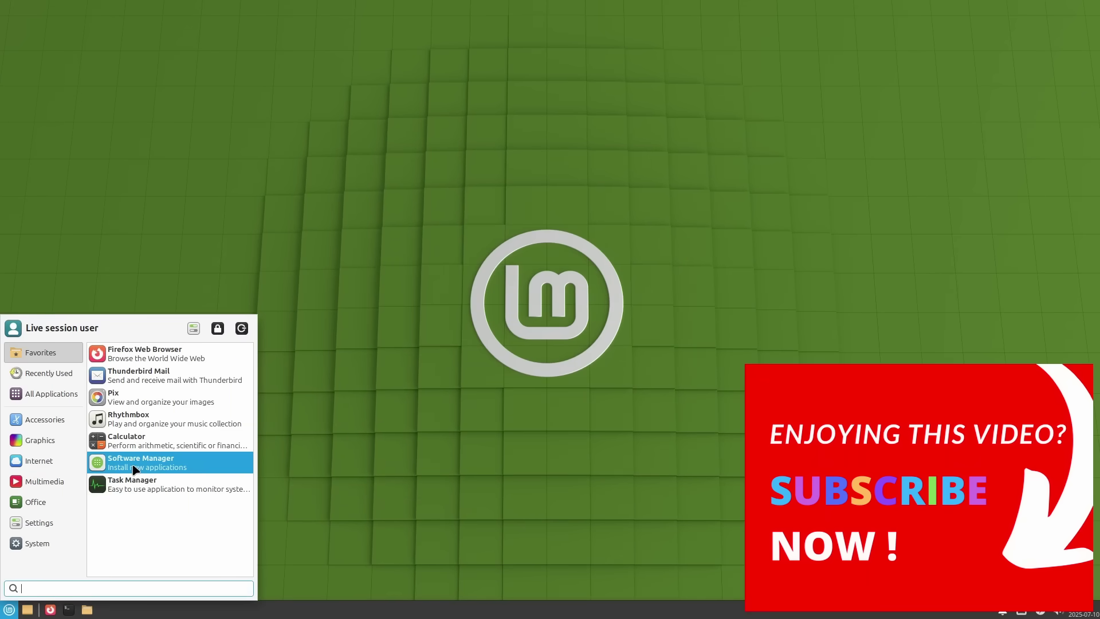
pyautogui.click(135, 467)
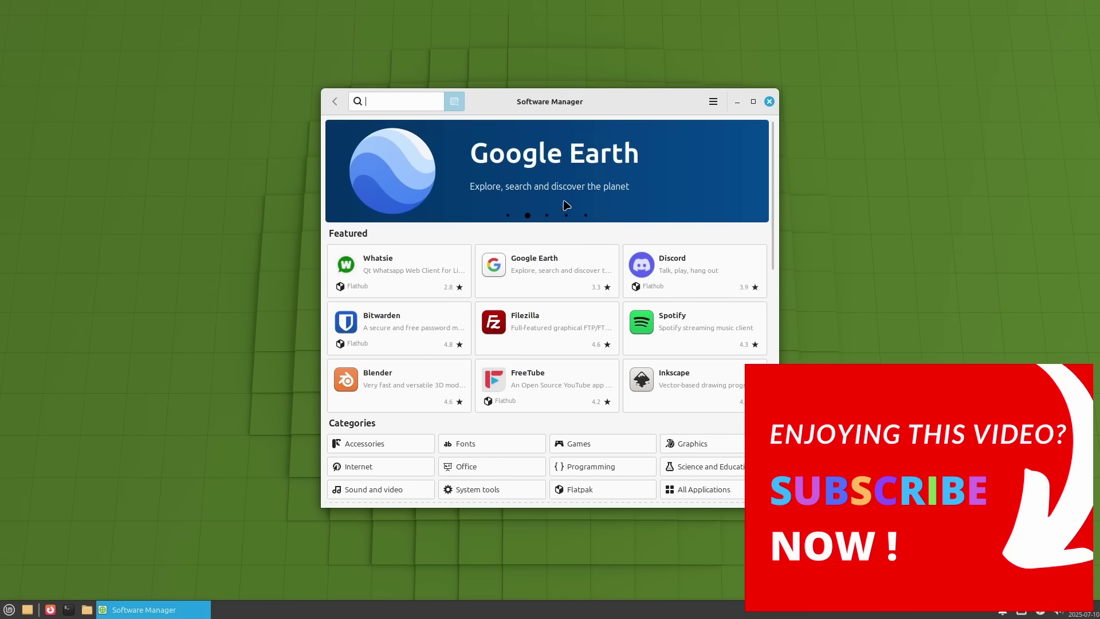
pyautogui.click(548, 215)
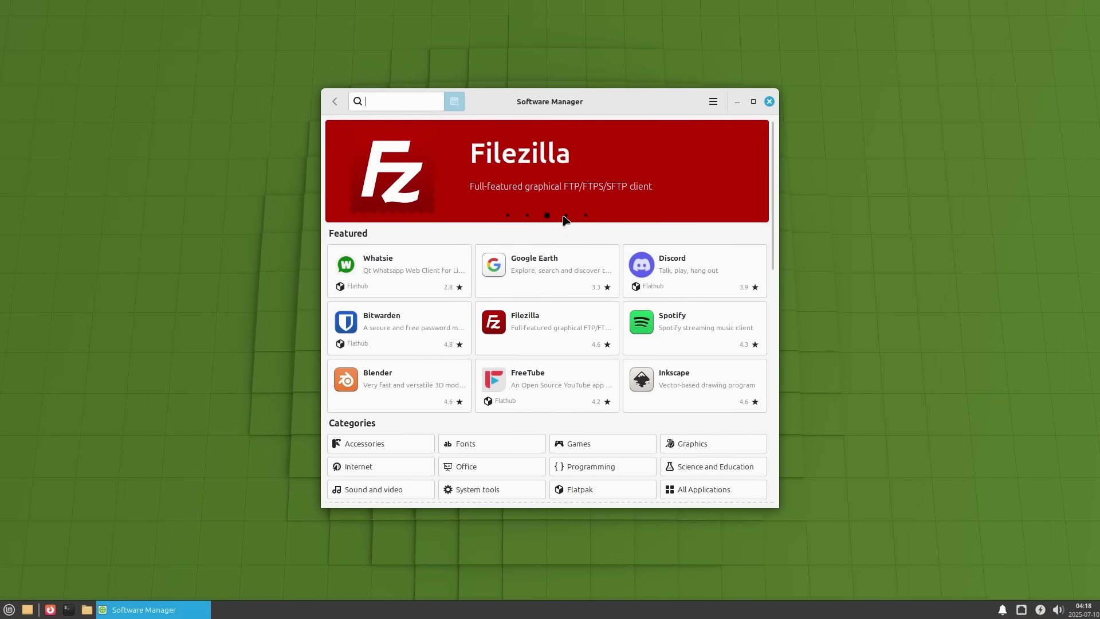
pyautogui.click(566, 216)
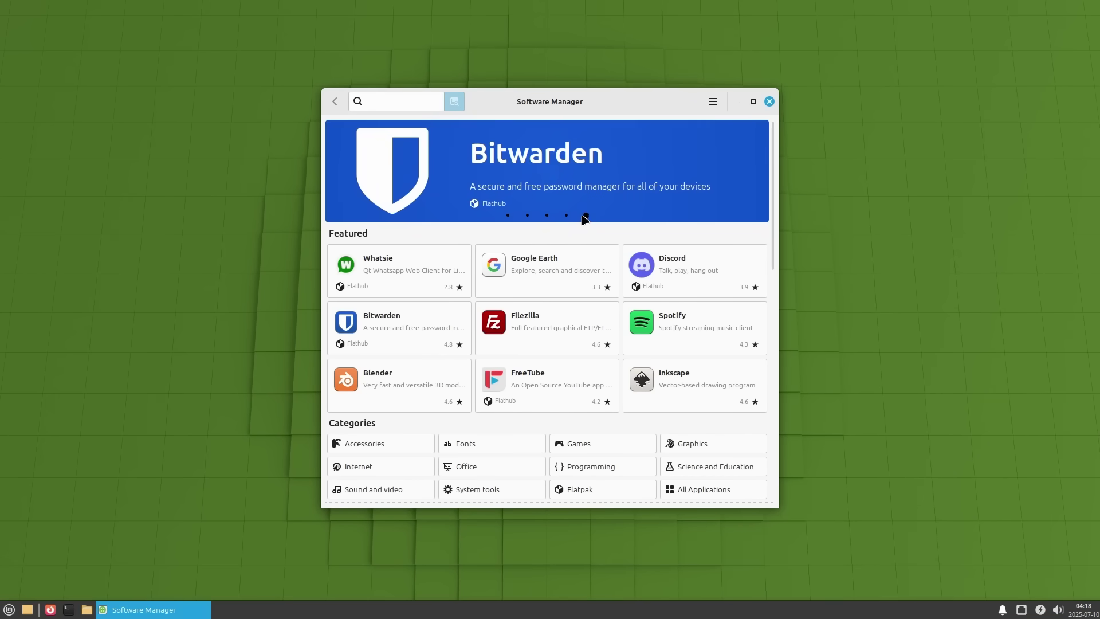
pyautogui.click(585, 216)
pyautogui.click(507, 217)
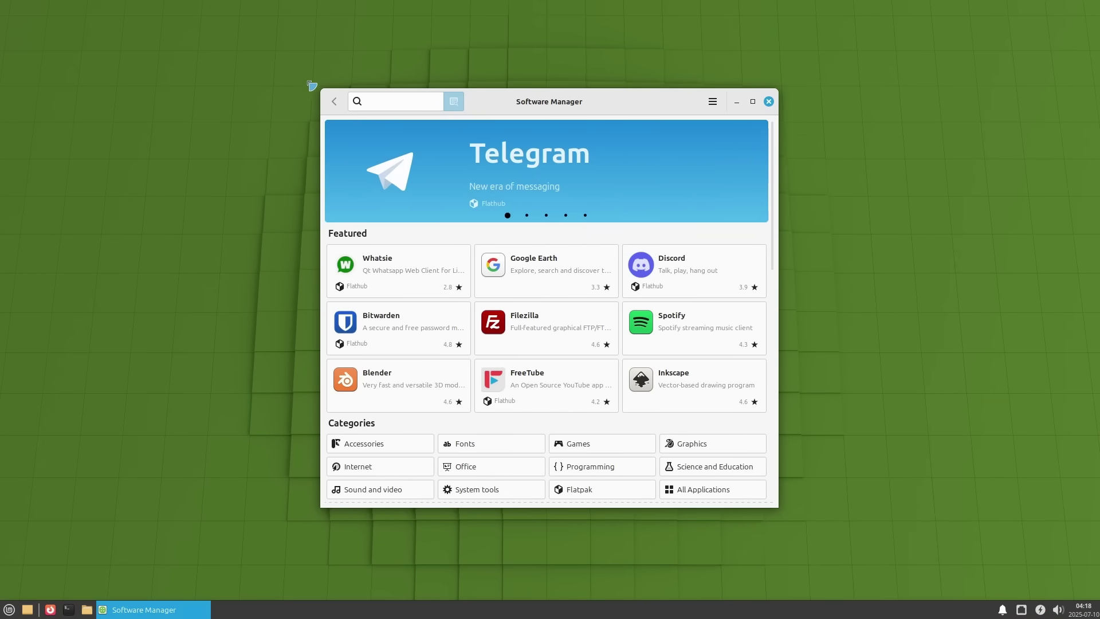
# - Enlarge the store window and switch Stellarium's details page to the Flathub Flatpak version
pyautogui.moveTo(321, 89); pyautogui.dragTo(156, 4)
pyautogui.moveTo(459, 25); pyautogui.dragTo(588, 89)
pyautogui.scroll(-10, 794, 319)
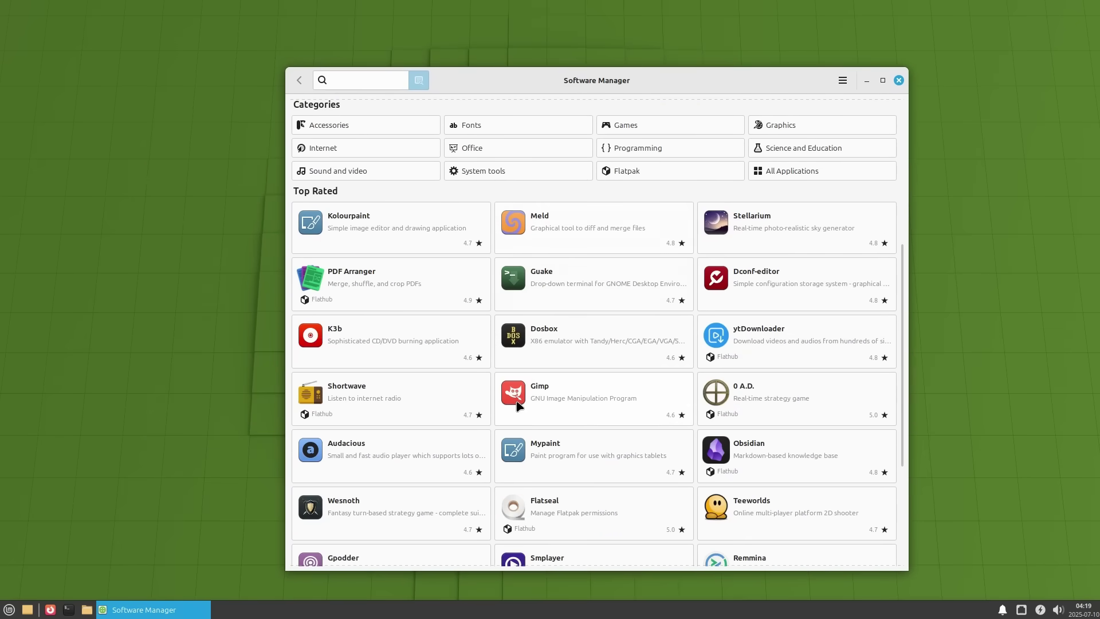
pyautogui.scroll(-1, 579, 448)
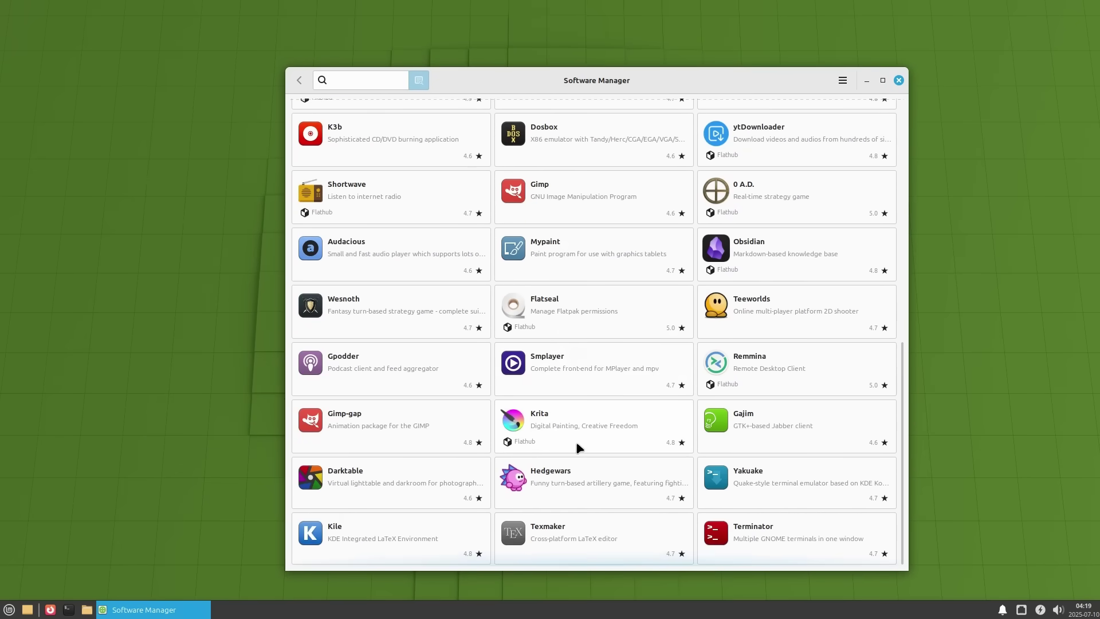
pyautogui.scroll(8, 579, 449)
pyautogui.click(780, 373)
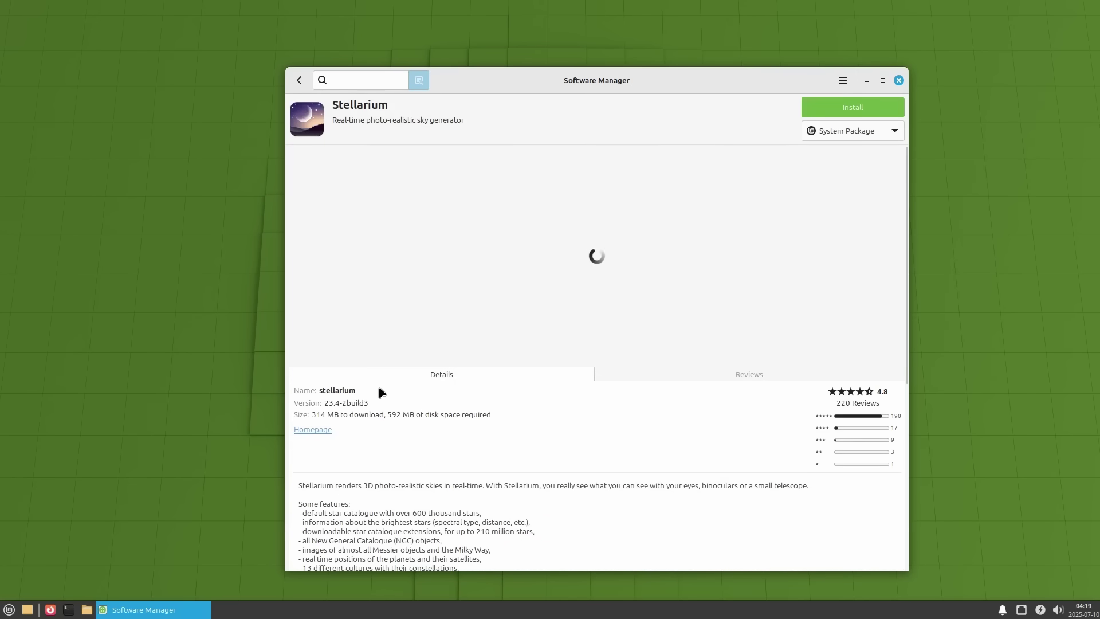
pyautogui.click(887, 138)
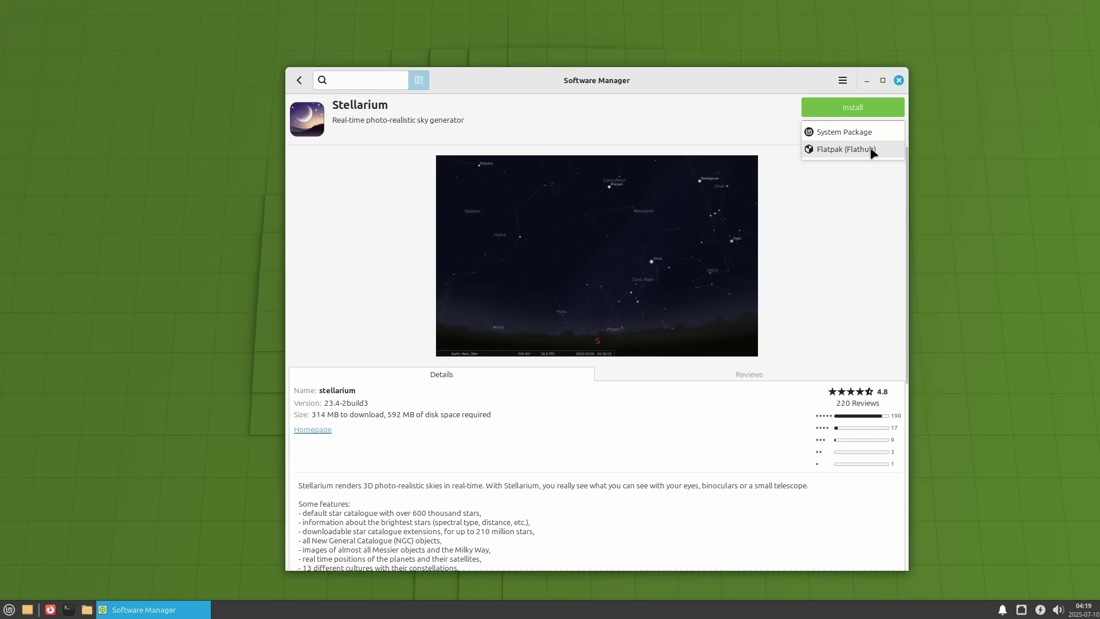
pyautogui.click(874, 150)
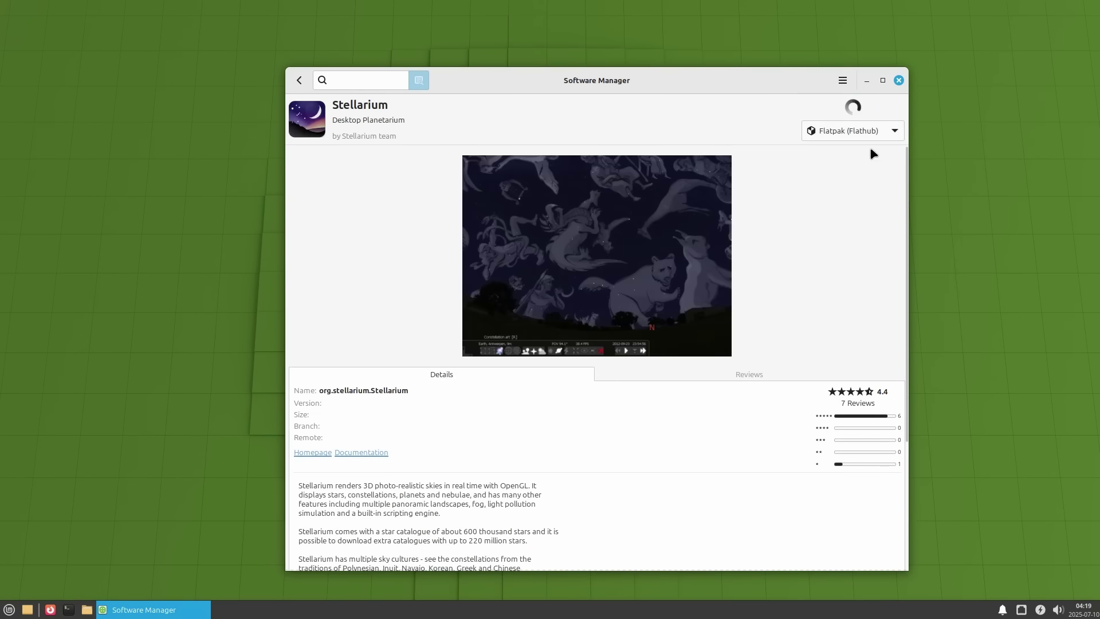
# - Open the VLC details page and return to the vlc search results
pyautogui.click(299, 81)
pyautogui.scroll(5, 497, 279)
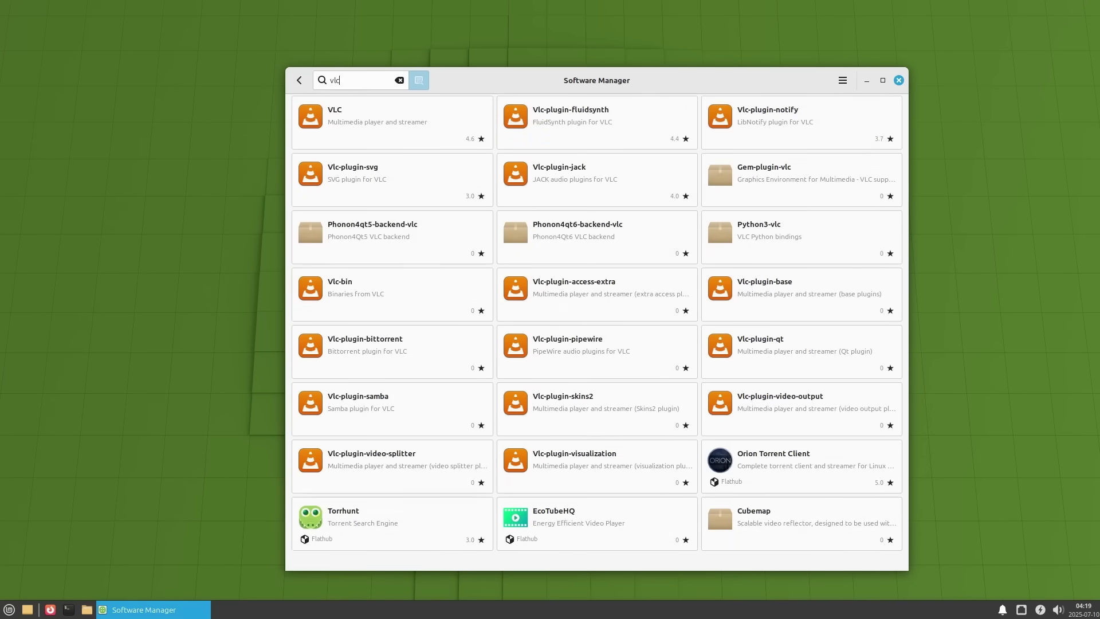
pyautogui.click(365, 138)
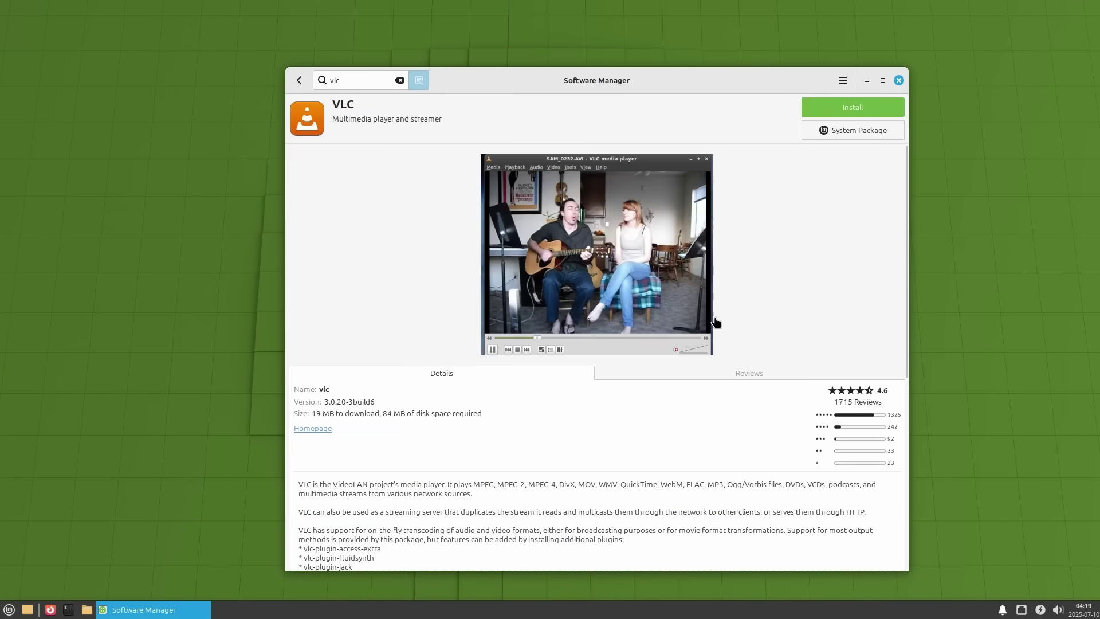
pyautogui.click(300, 81)
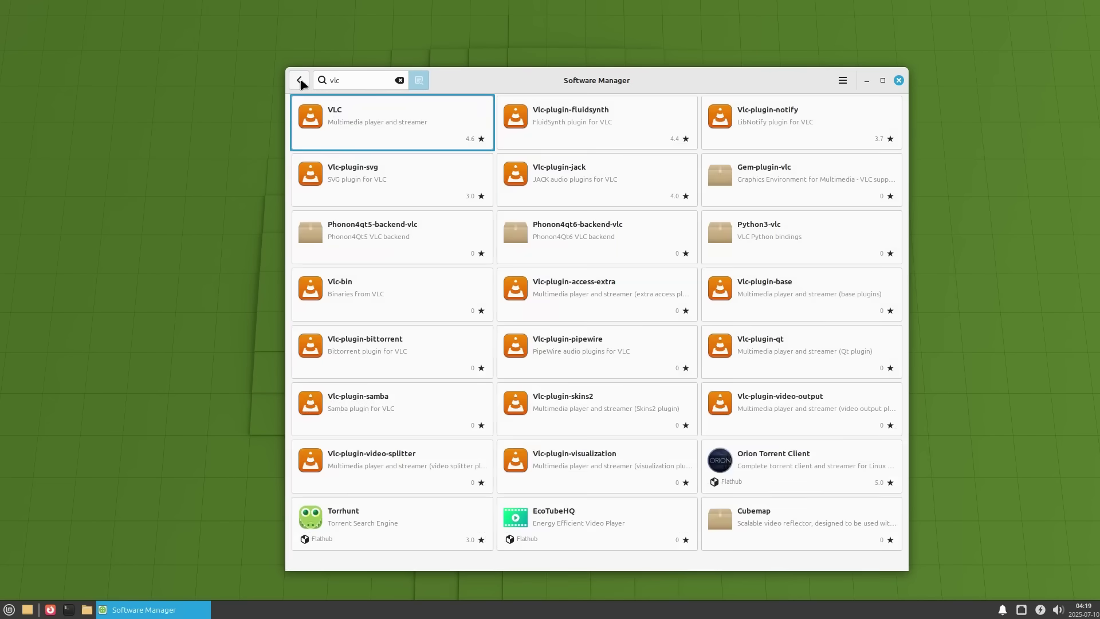
# - Search 'gimp' and compare the Flathub GIMP page with its system package version
pyautogui.write('gimp')
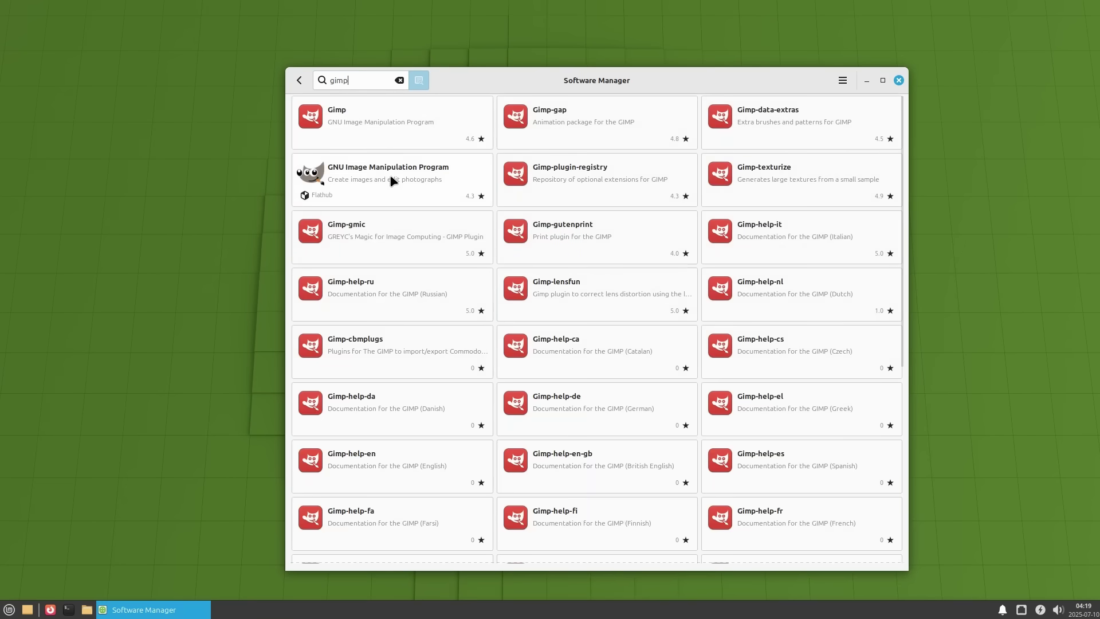
pyautogui.click(390, 179)
pyautogui.click(856, 131)
pyautogui.click(847, 113)
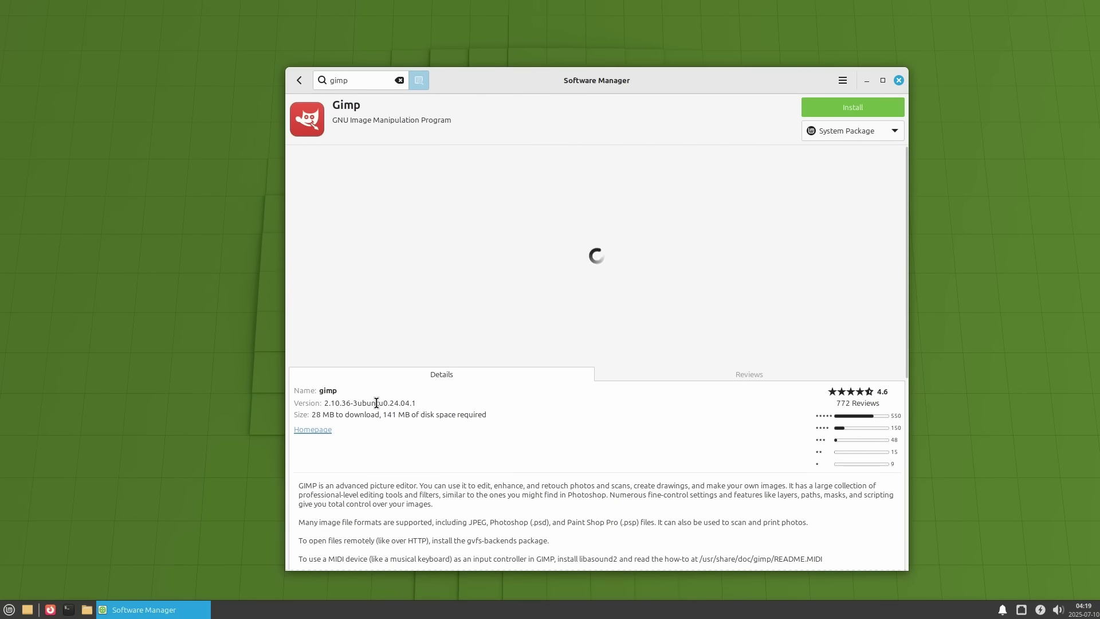
pyautogui.tripleClick(376, 403)
pyautogui.click(863, 135)
pyautogui.click(863, 149)
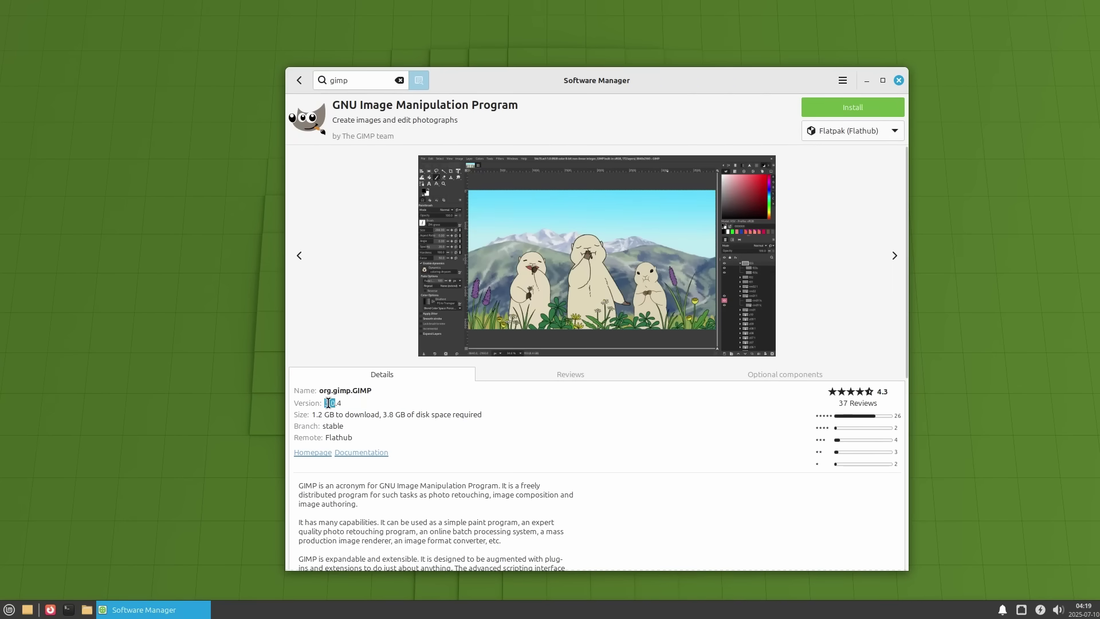
# - Go back to the store home page and view the Bitwarden details page
pyautogui.click(299, 81)
pyautogui.scroll(-5, 462, 329)
pyautogui.click(300, 80)
pyautogui.scroll(-2, 611, 376)
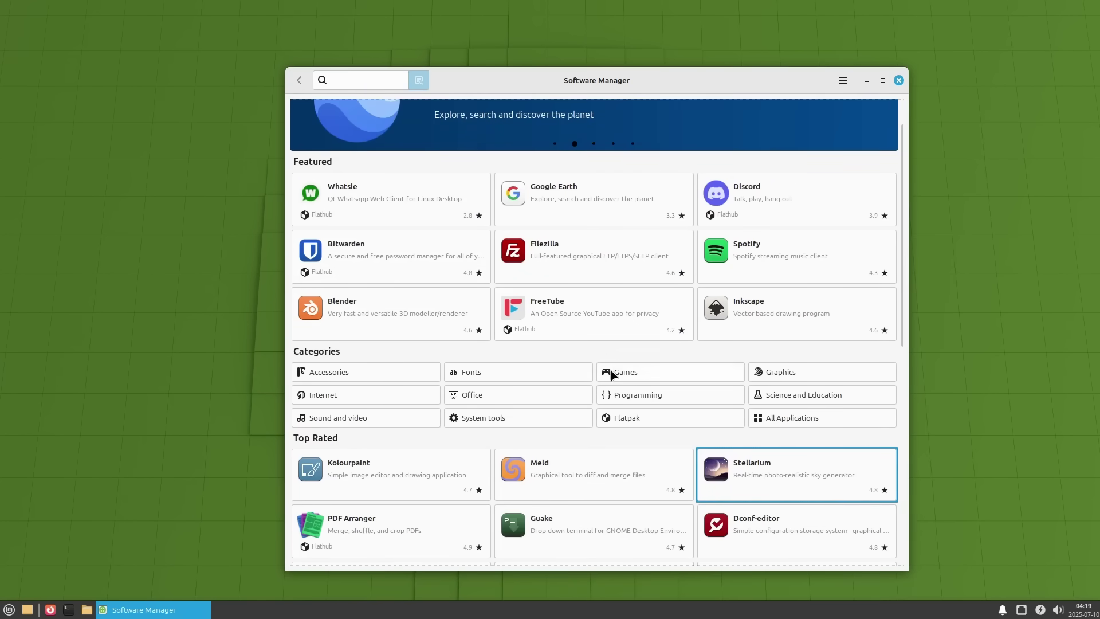
pyautogui.scroll(-10, 432, 417)
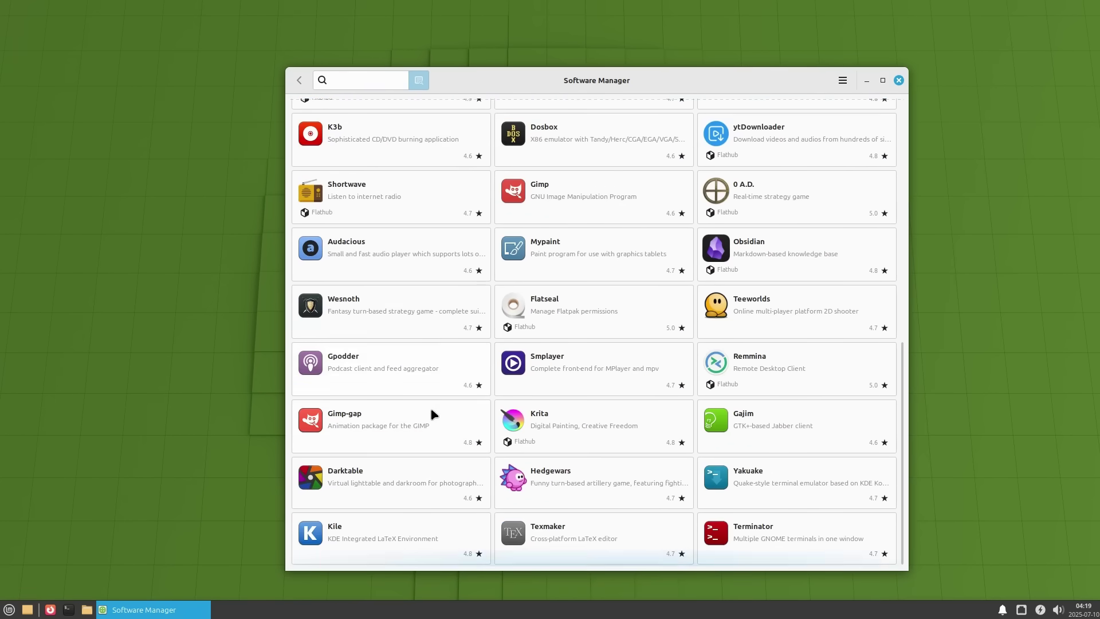
pyautogui.scroll(15, 393, 395)
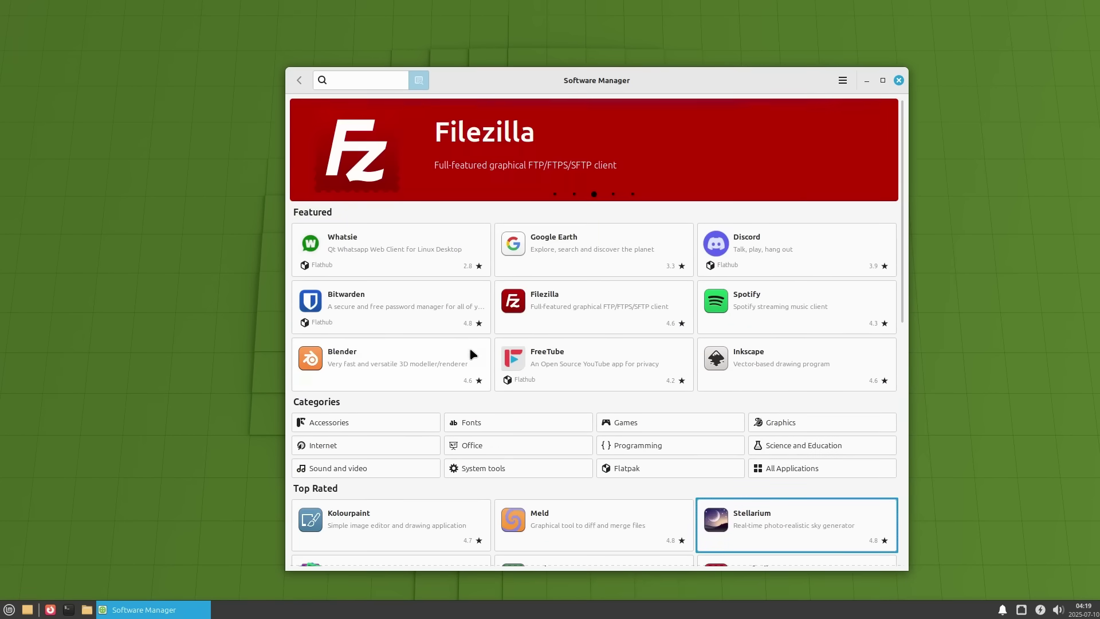
pyautogui.click(704, 199)
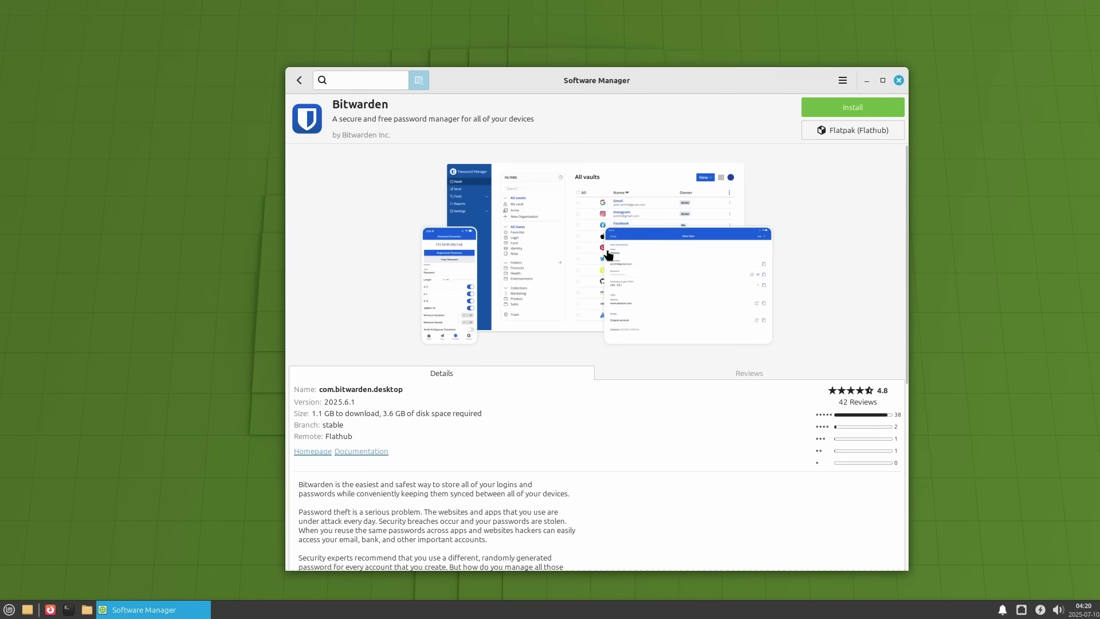
pyautogui.click(299, 81)
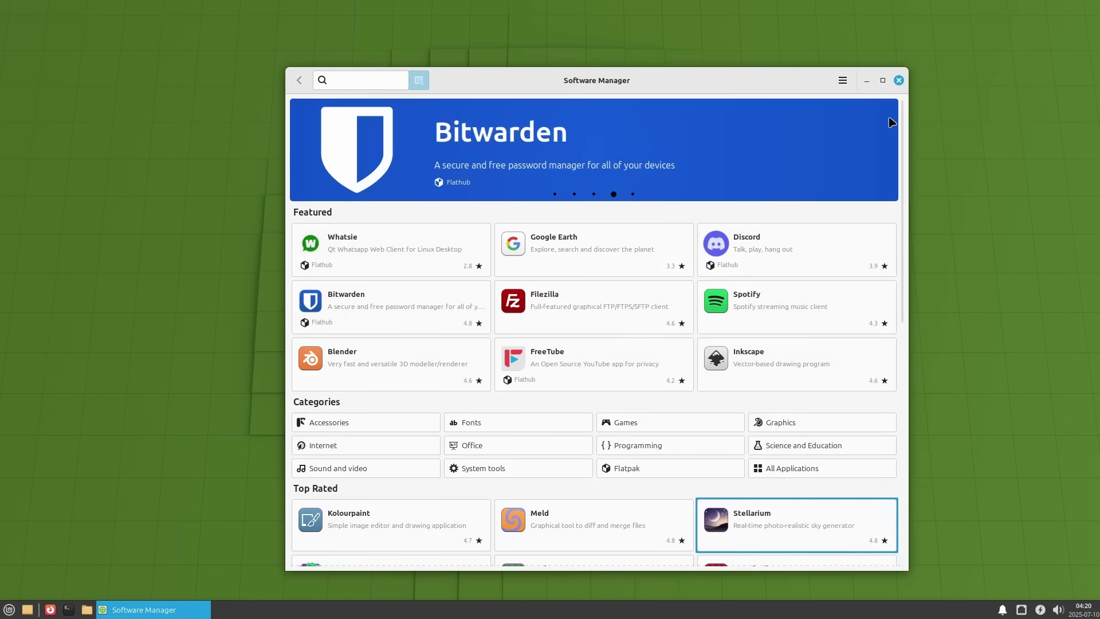
# - Close Software Manager and check the panel's calendar and volume controls
pyautogui.click(899, 80)
pyautogui.click(1092, 612)
pyautogui.click(1091, 612)
pyautogui.click(1059, 610)
# - Check the panel's power, network and notifications popups
pyautogui.click(1061, 611)
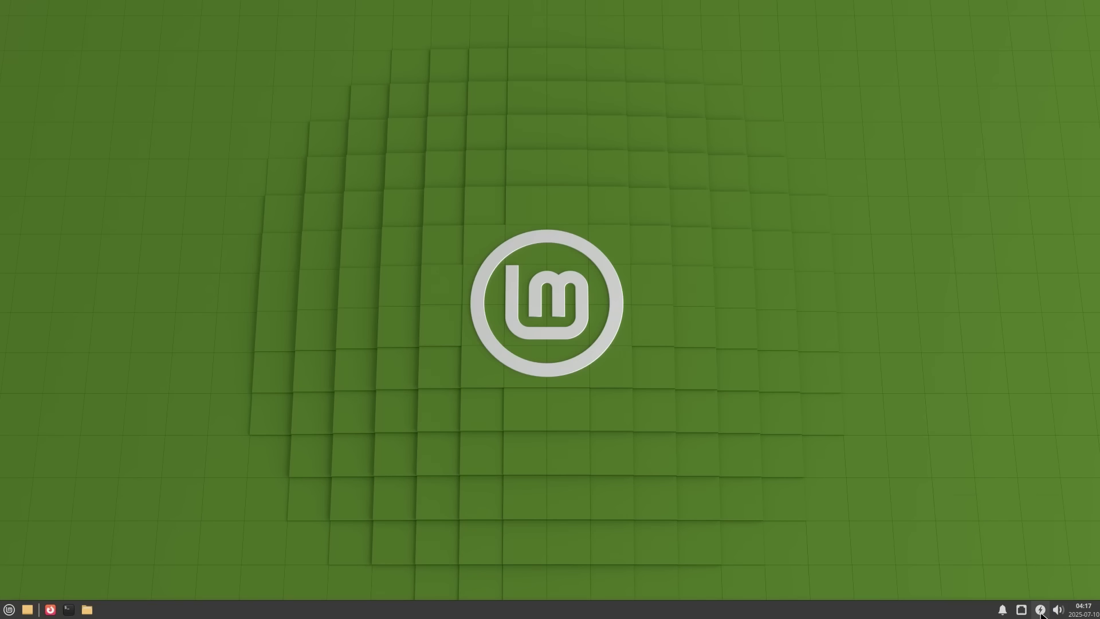
pyautogui.click(1041, 613)
pyautogui.click(1037, 614)
pyautogui.click(1023, 611)
pyautogui.click(1023, 611)
pyautogui.click(1003, 611)
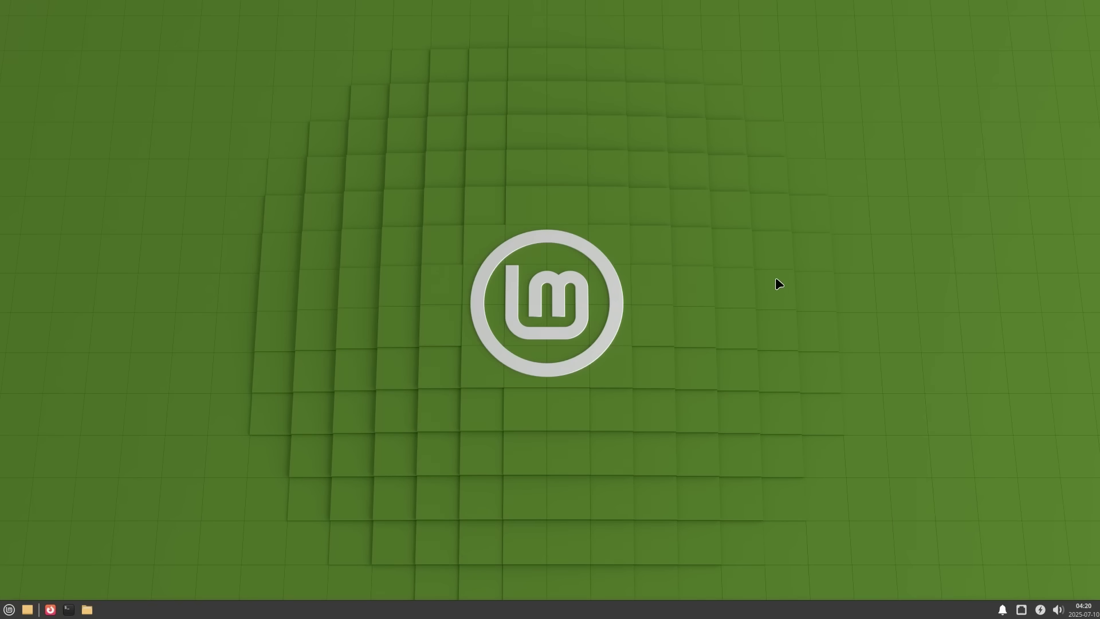
# - Search the application menu for 'info' and 'about', then clear it back to Favorites
pyautogui.press('super')
pyautogui.write('info')
pyautogui.press('Down')
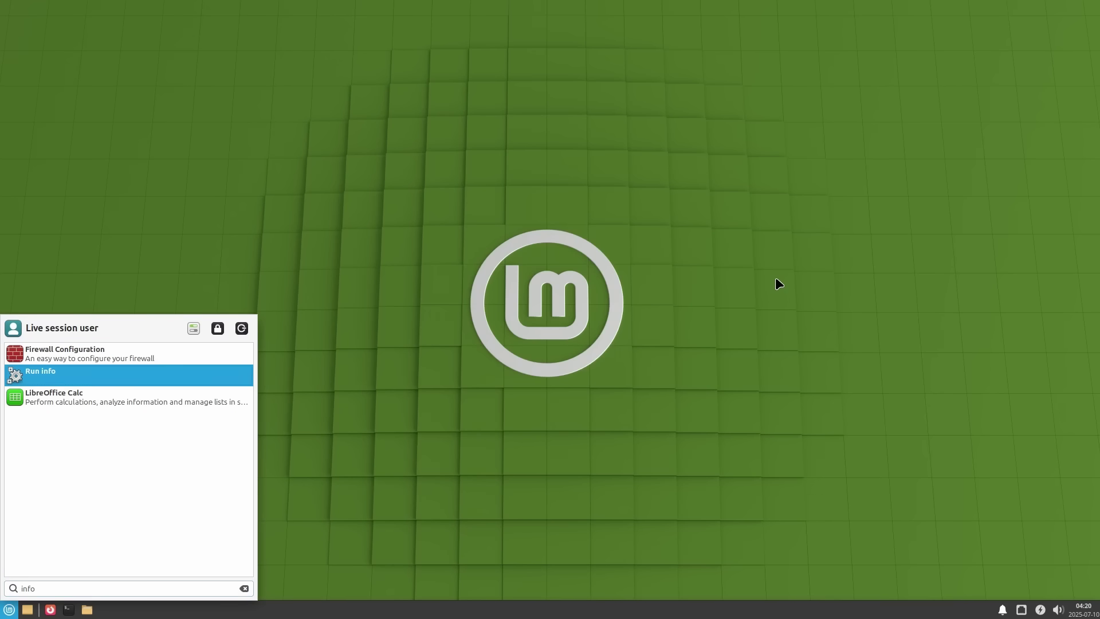
pyautogui.press('Escape')
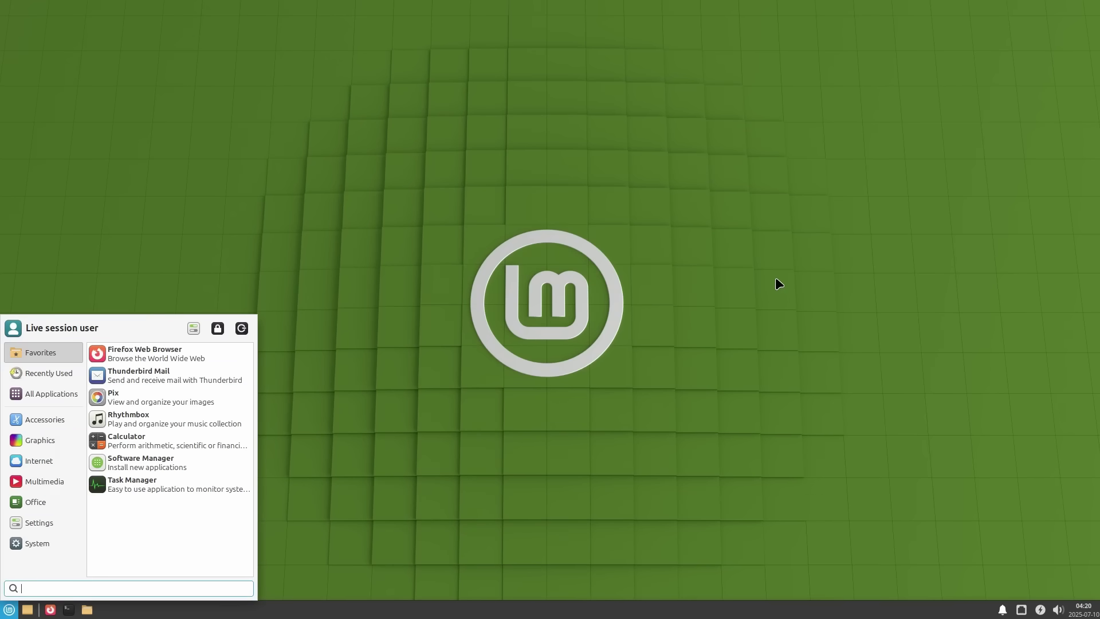
pyautogui.write('about')
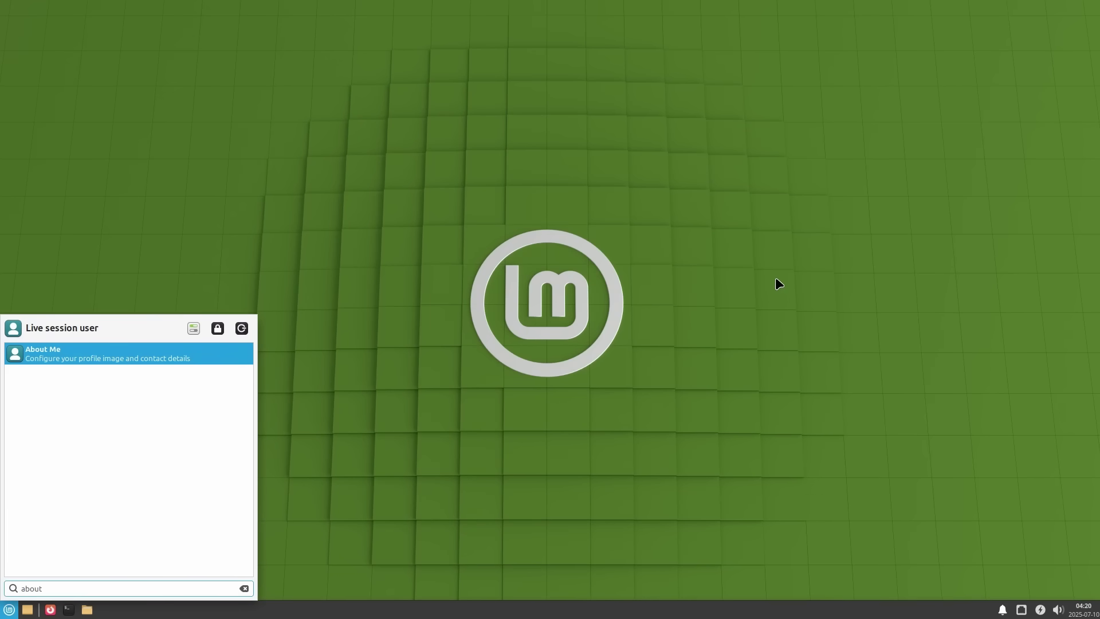
pyautogui.press('BackSpace')
pyautogui.press('BackSpace')
pyautogui.press('BackSpace')
pyautogui.press('BackSpace')
pyautogui.press('BackSpace')
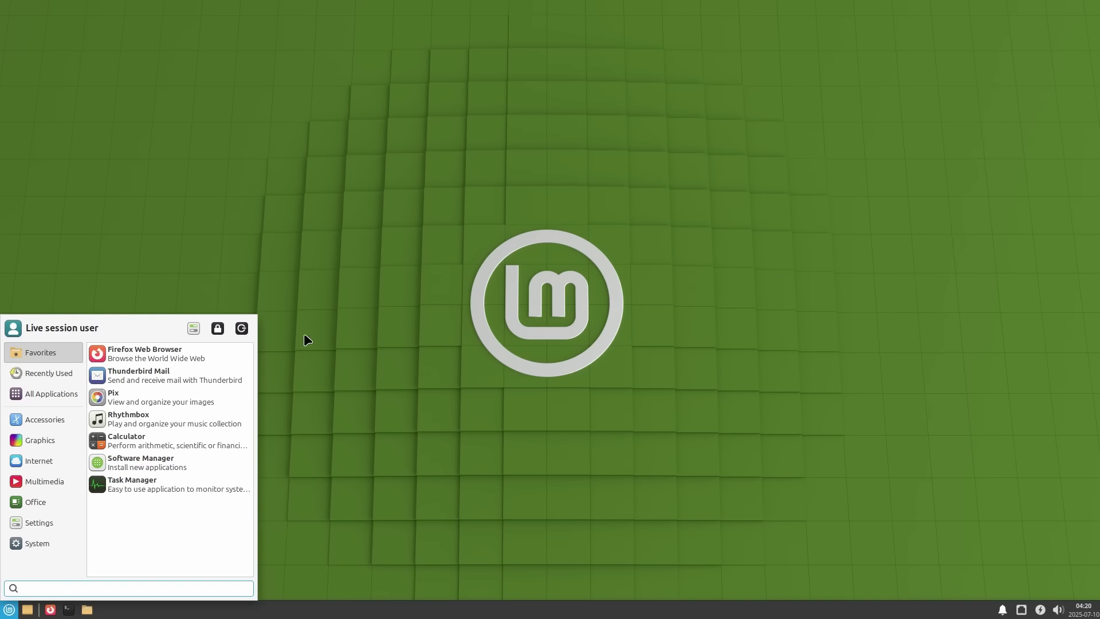
# - In Settings Manager, view Update Manager and About Me, then open Appearance
pyautogui.click(197, 331)
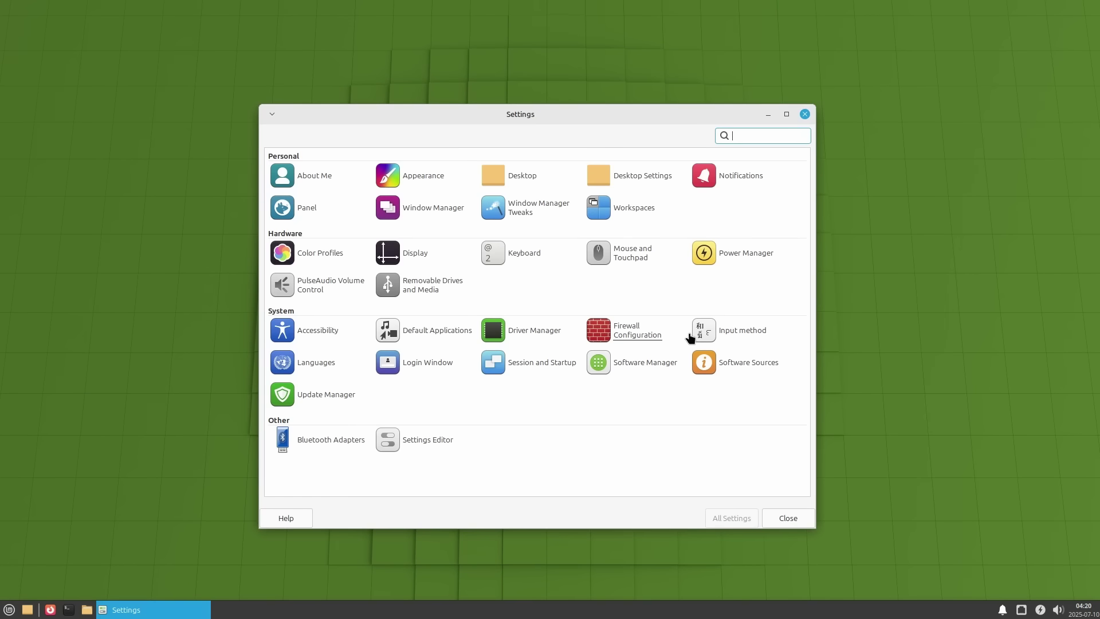
pyautogui.click(319, 401)
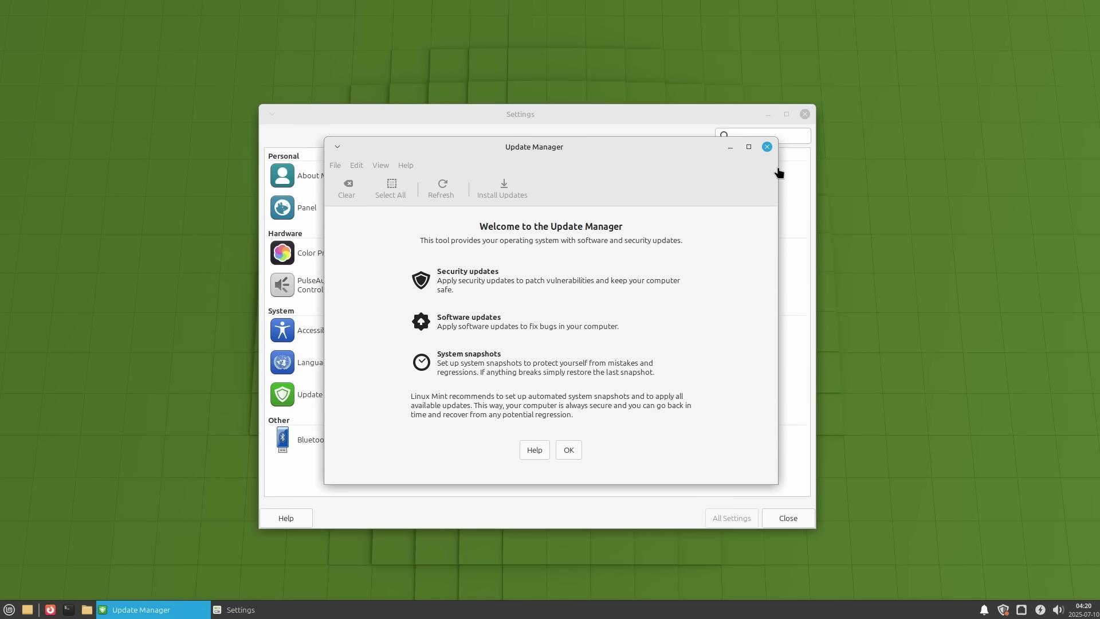
pyautogui.click(767, 147)
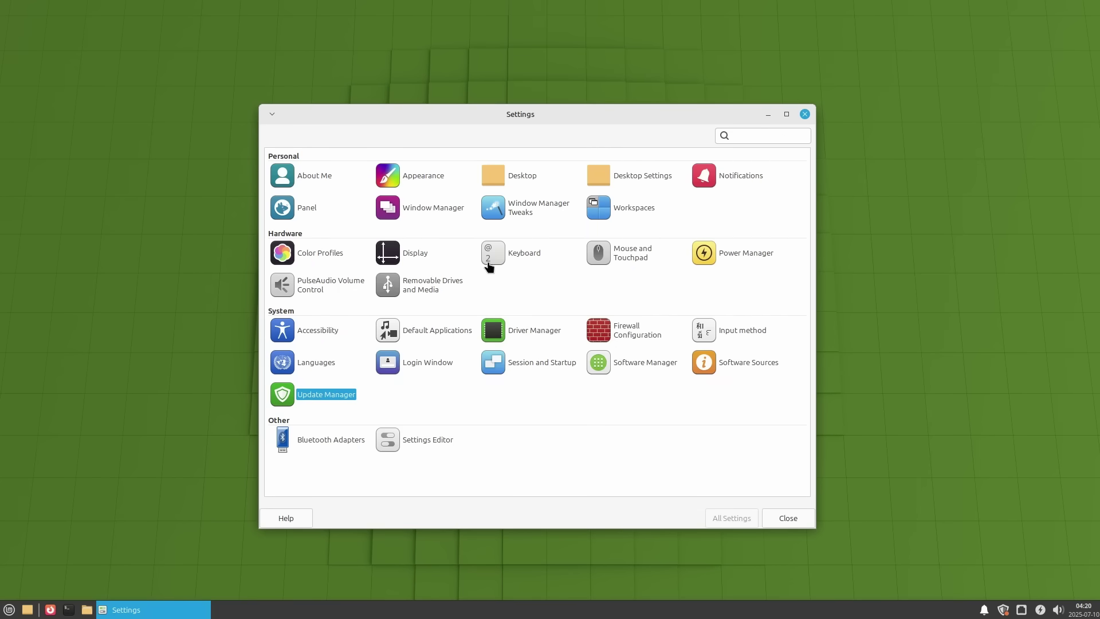
pyautogui.click(313, 181)
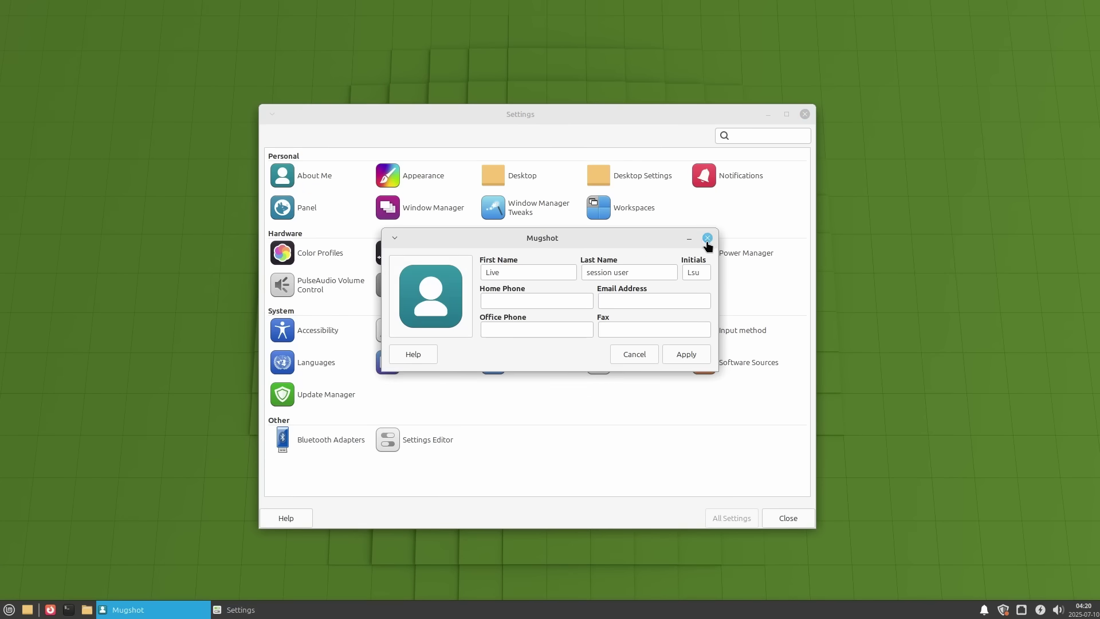
pyautogui.click(708, 238)
pyautogui.click(425, 184)
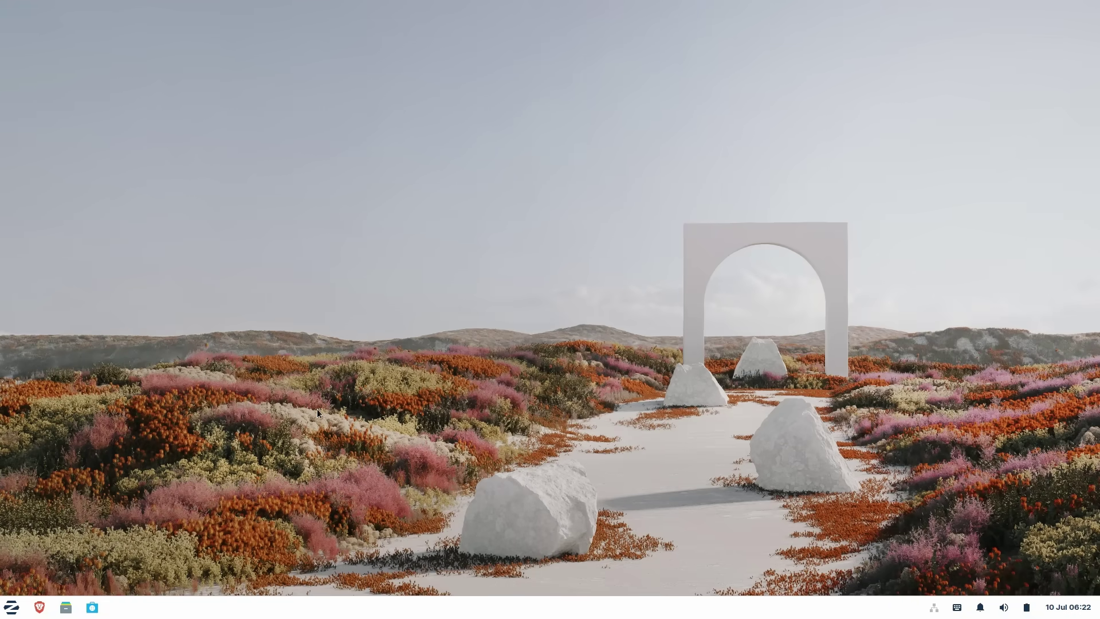
# - Browse the Multimedia apps in the Zorin start menu
pyautogui.click(11, 605)
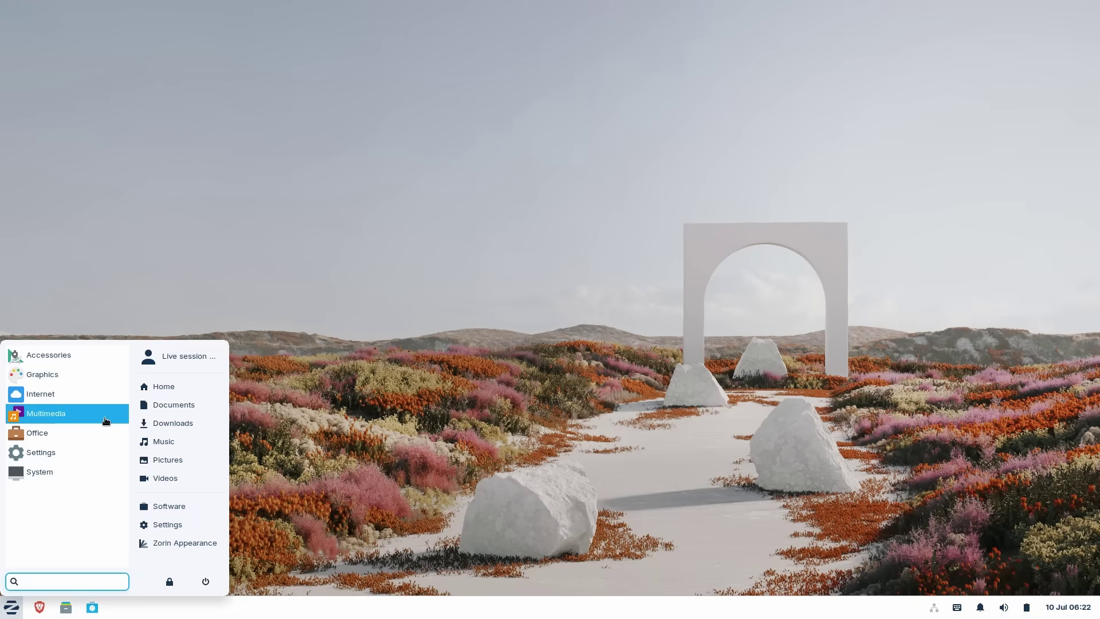
pyautogui.click(105, 414)
pyautogui.click(68, 562)
pyautogui.click(741, 486)
# - Check the panel calendar and volume panel, then bring up the desktop context menu
pyautogui.click(1082, 604)
pyautogui.click(1082, 606)
pyautogui.click(1004, 609)
pyautogui.click(1004, 608)
pyautogui.rightClick(493, 170)
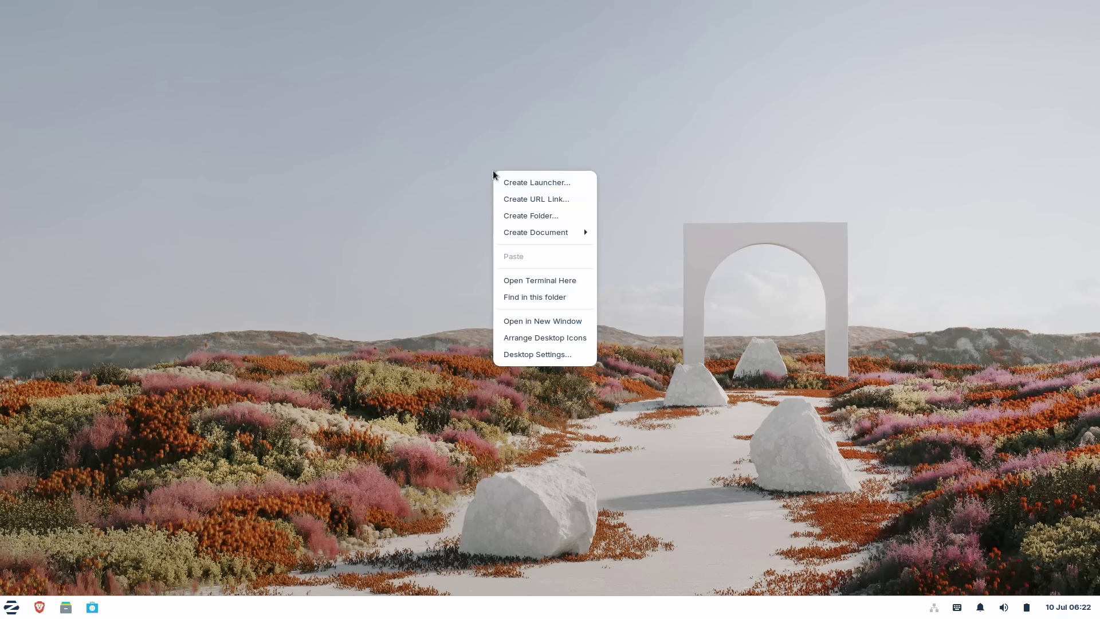
# - Place the Thunar home-folder window top-left and Zorin Appearance on the right
pyautogui.click(386, 319)
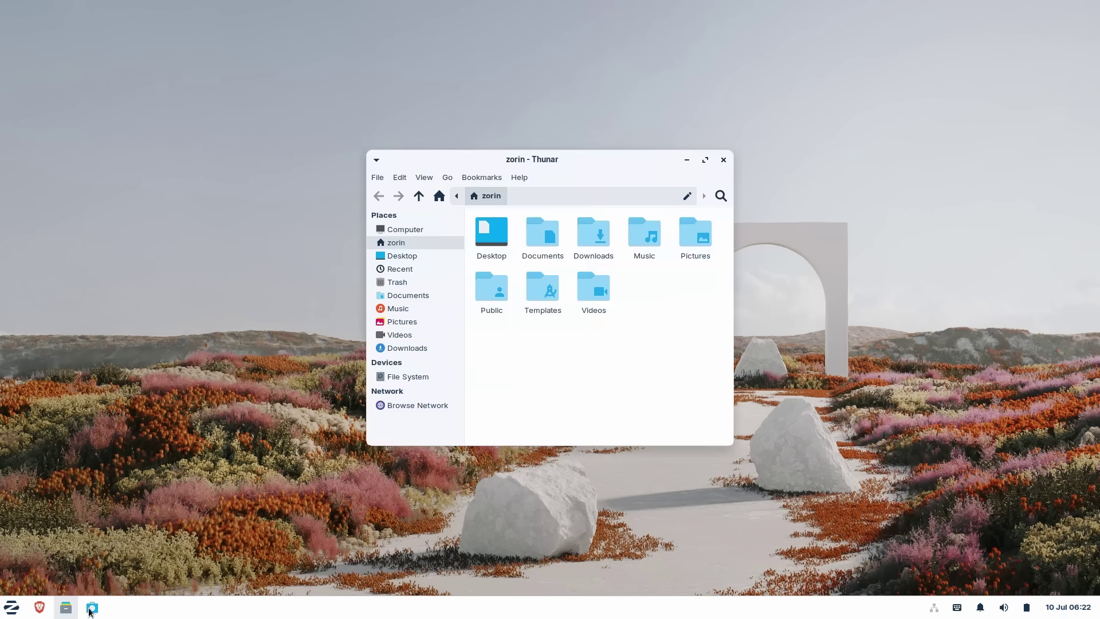
pyautogui.moveTo(550, 162); pyautogui.dragTo(323, 60)
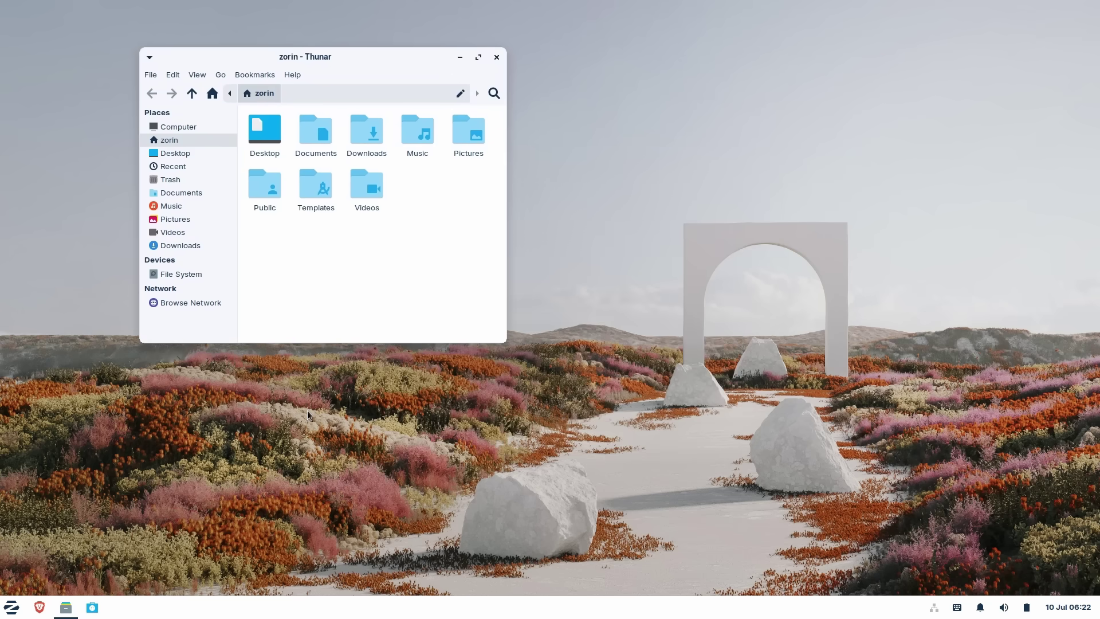
pyautogui.press('super')
pyautogui.click(212, 543)
pyautogui.moveTo(556, 160); pyautogui.dragTo(832, 141)
# - Try the dark desktop theme on the Theme page, then switch back to light
pyautogui.click(698, 207)
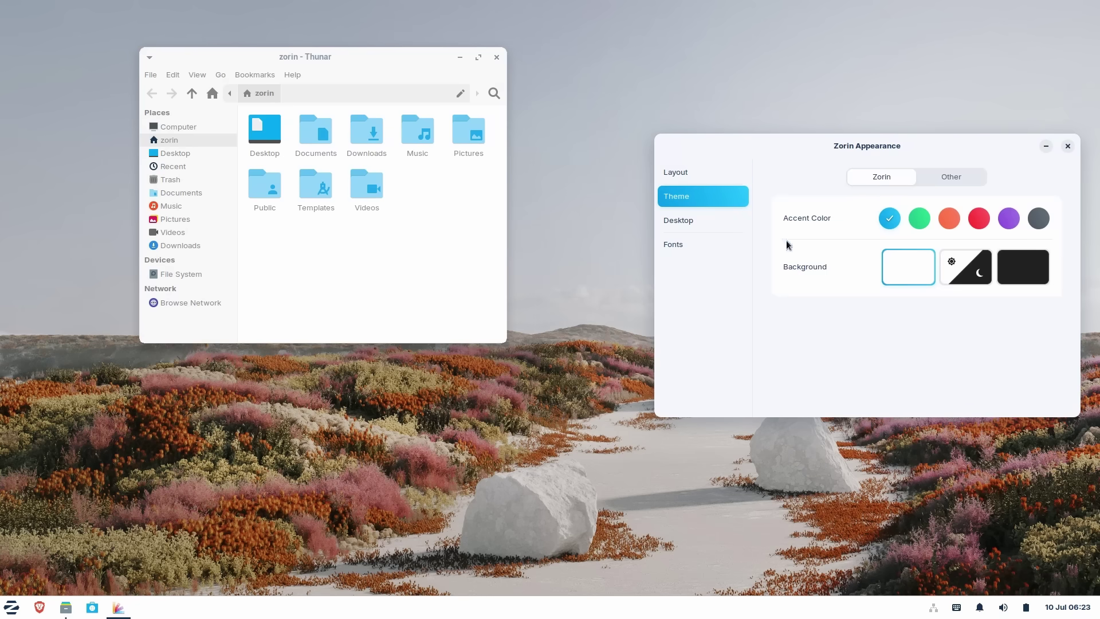
pyautogui.click(1013, 266)
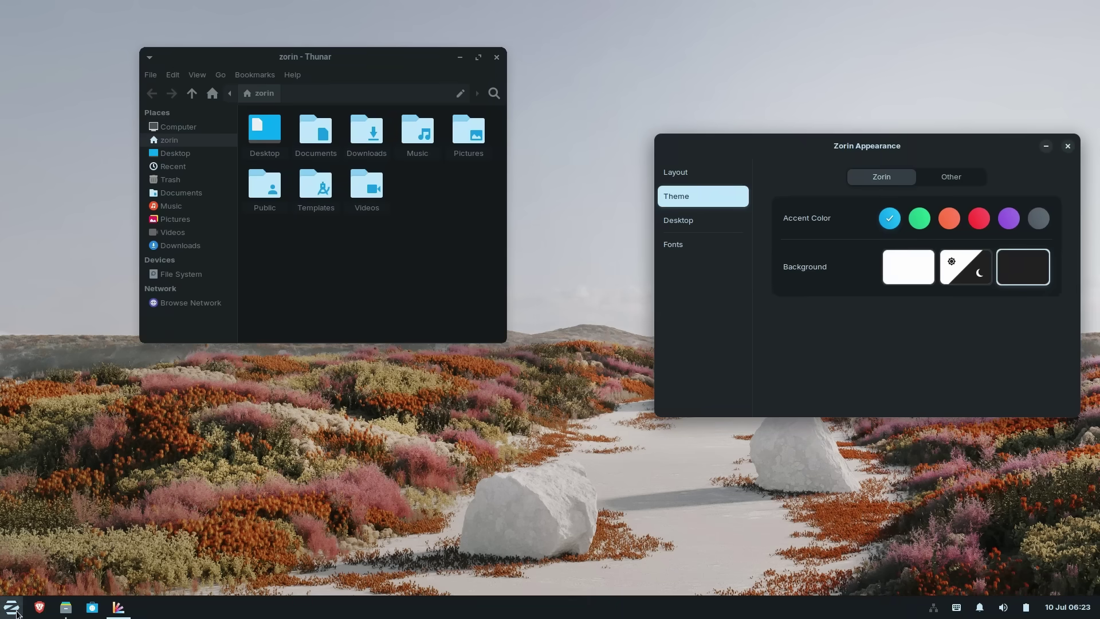
pyautogui.click(12, 607)
pyautogui.click(11, 607)
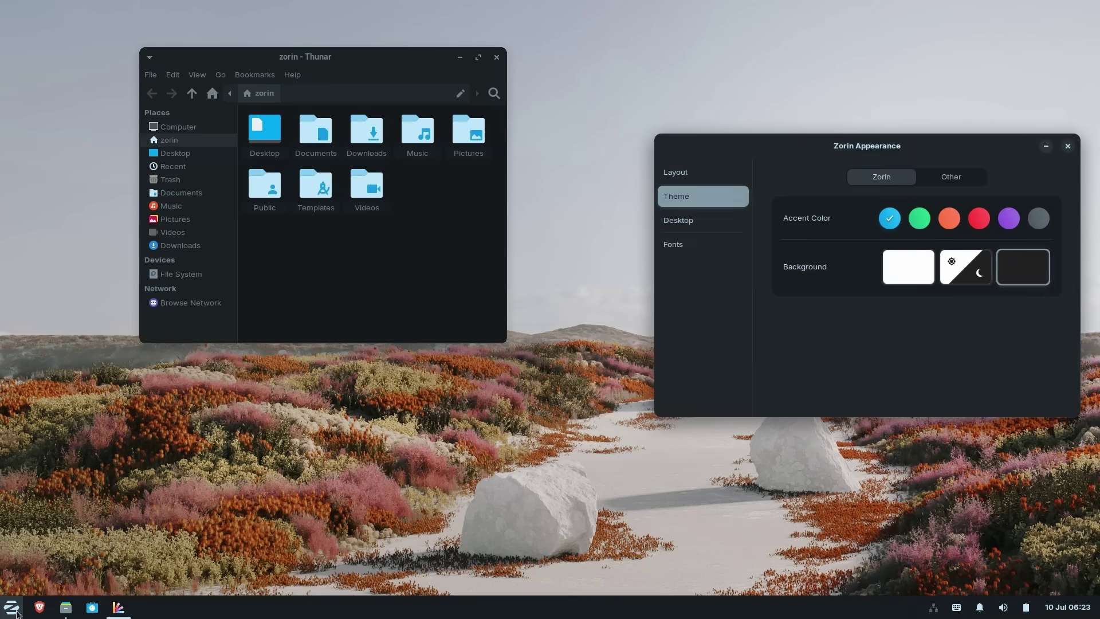
pyautogui.click(914, 277)
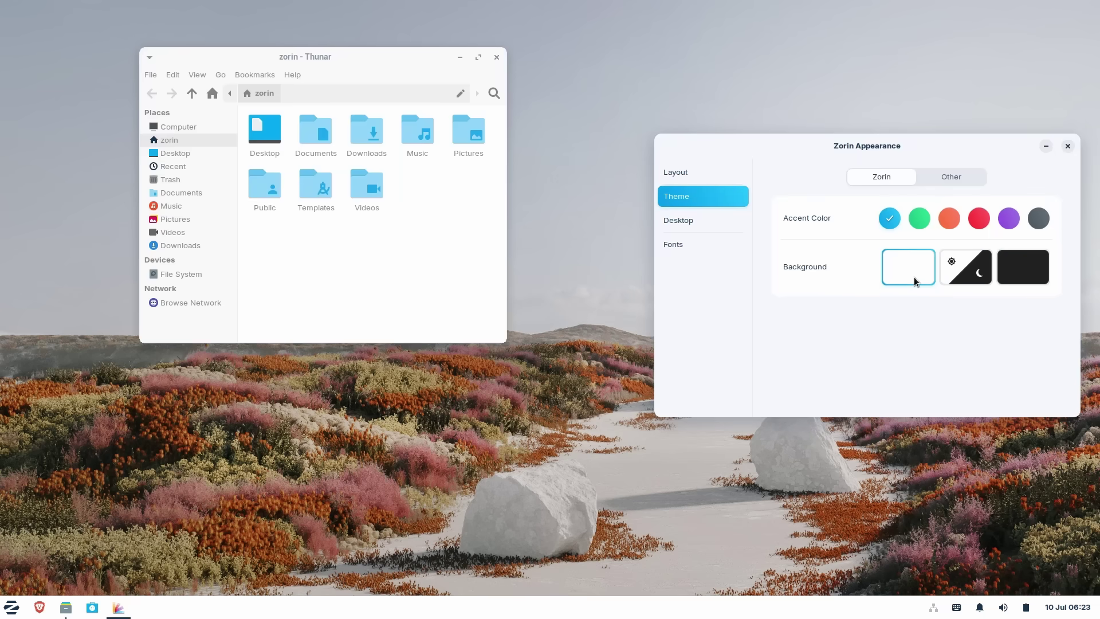
# - Try green and red accent colours, settling on blue
pyautogui.click(921, 219)
pyautogui.press('super')
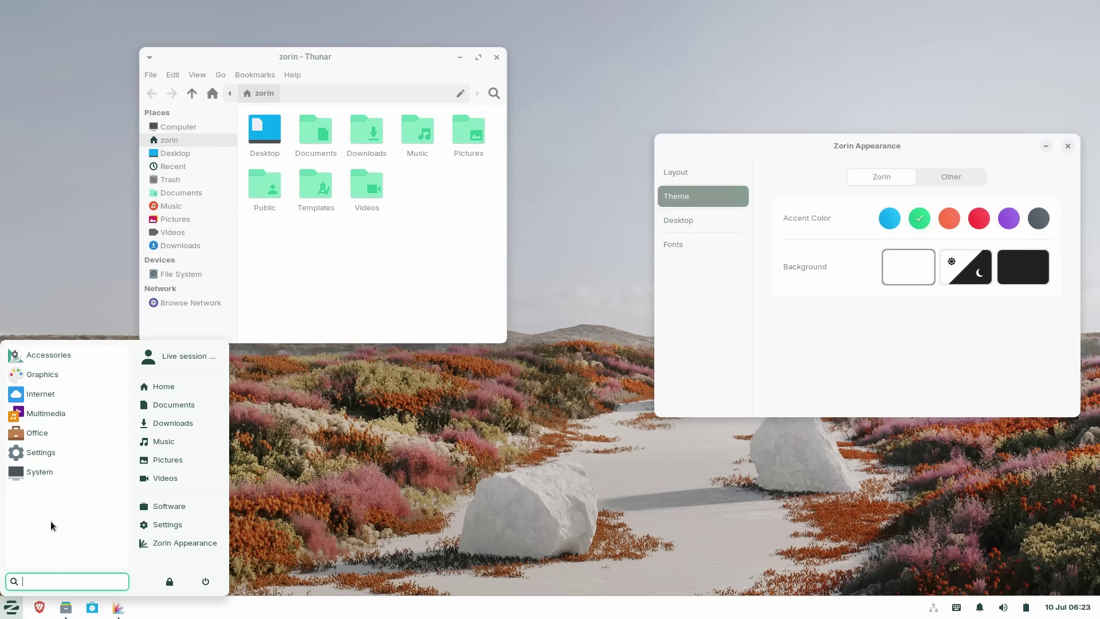
pyautogui.click(962, 224)
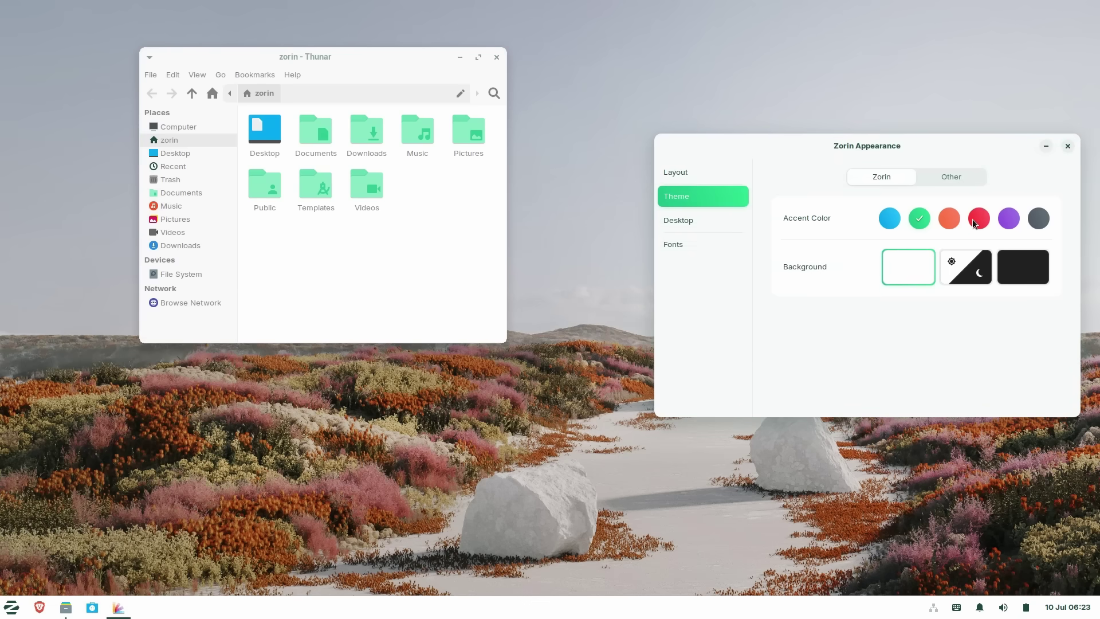
pyautogui.click(973, 220)
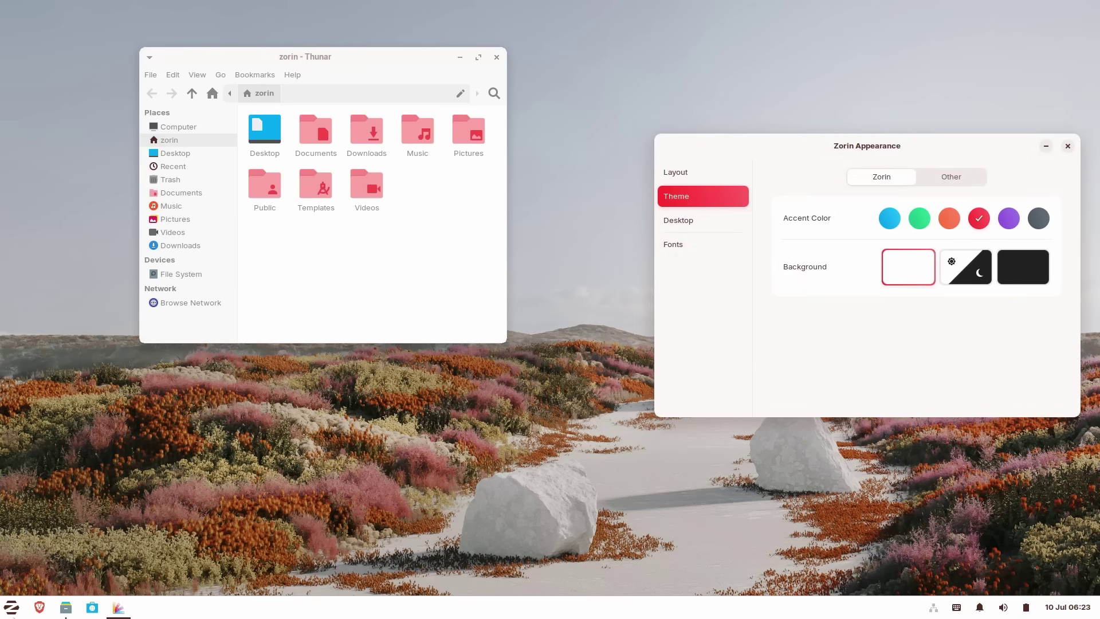
pyautogui.press('super')
pyautogui.click(890, 219)
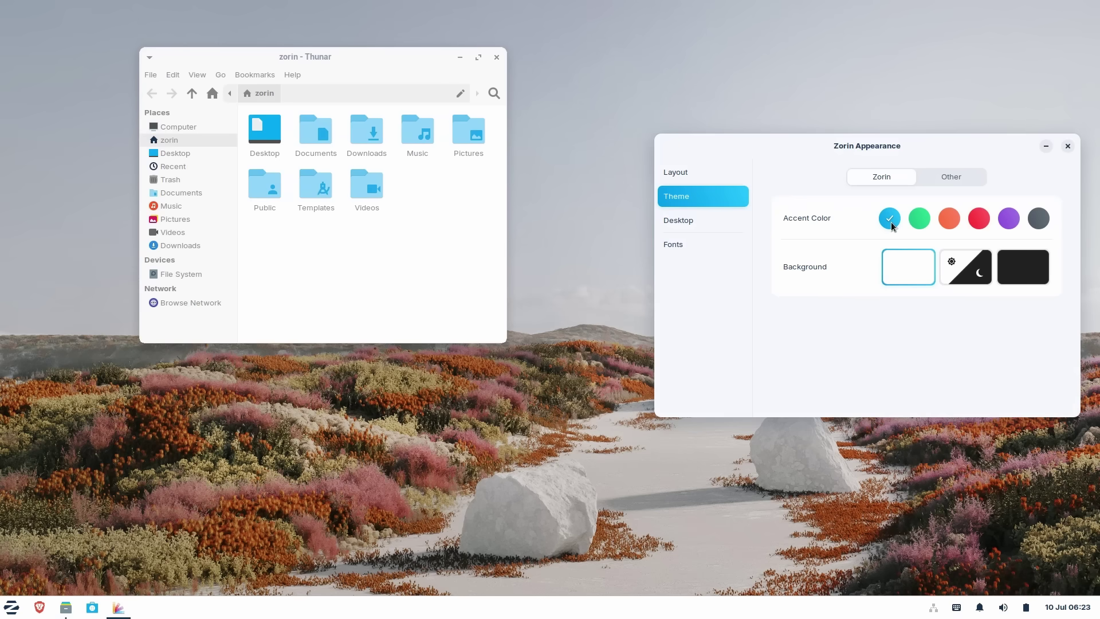
# - Review the Other theme choices, font and desktop-icon settings, then close Zorin Appearance
pyautogui.click(973, 179)
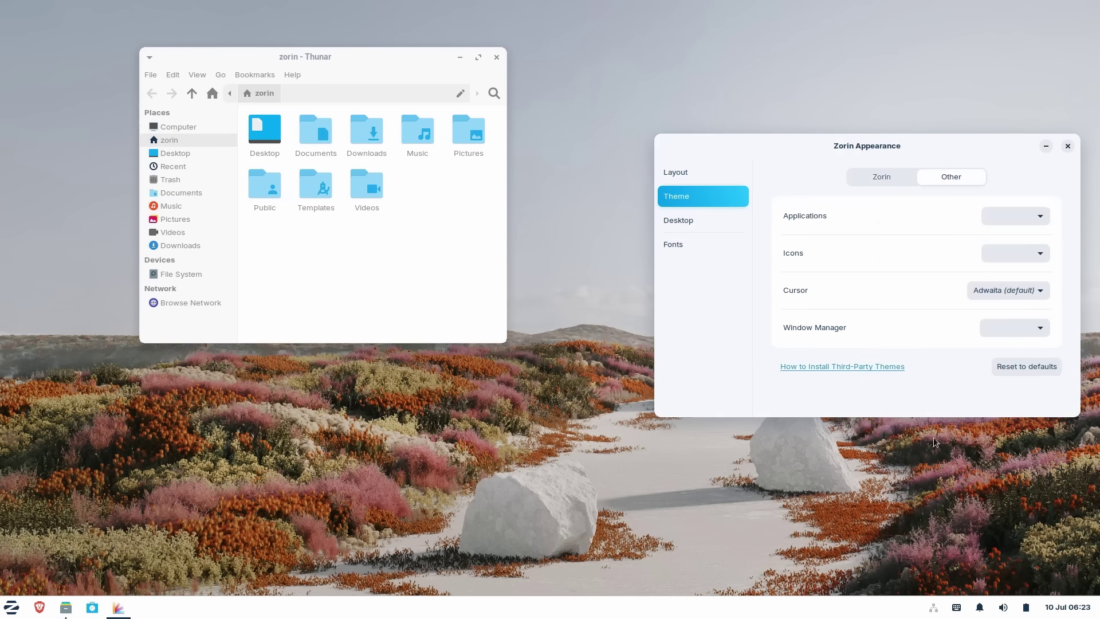
pyautogui.click(669, 230)
pyautogui.click(677, 246)
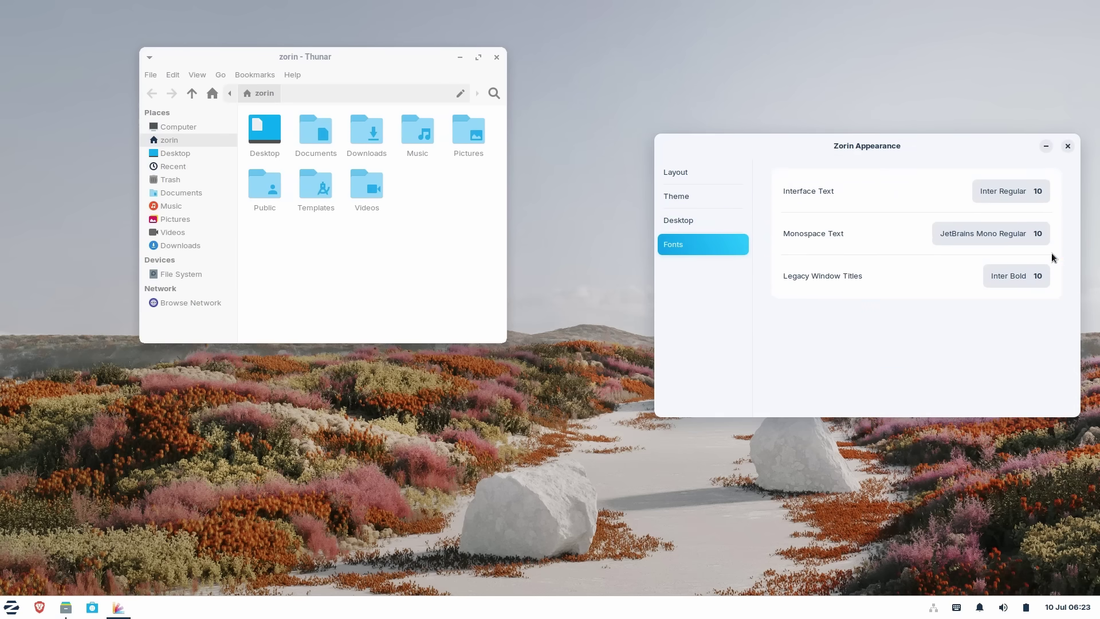
pyautogui.click(712, 219)
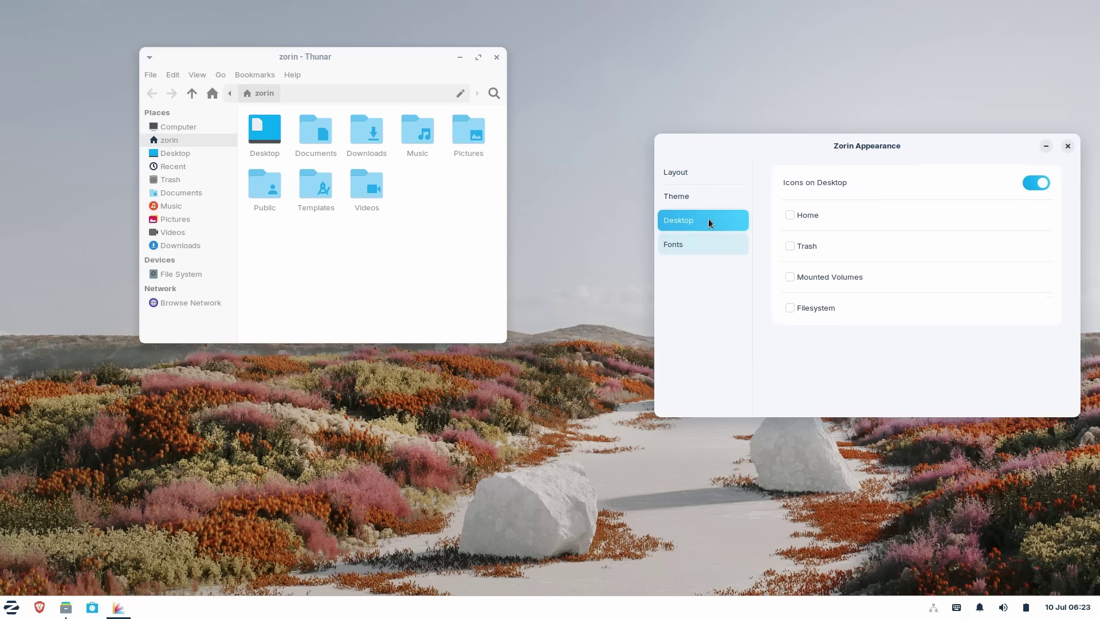
pyautogui.click(1068, 146)
# - Move the file manager right and open Brave at the top-left
pyautogui.moveTo(393, 58); pyautogui.dragTo(802, 156)
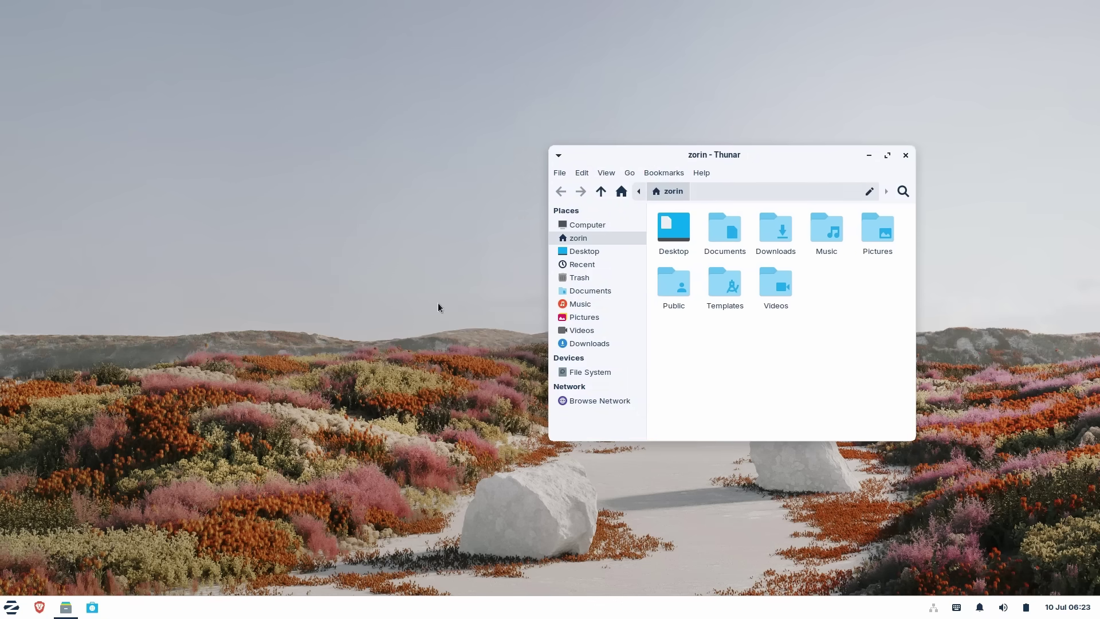
pyautogui.click(40, 608)
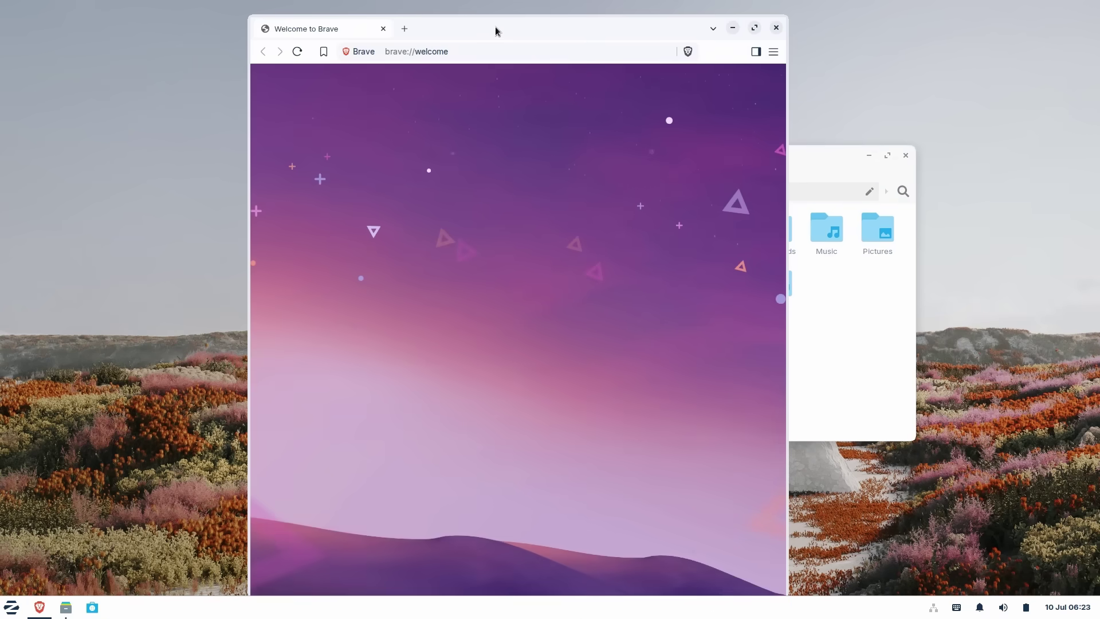
pyautogui.moveTo(484, 29); pyautogui.dragTo(251, 8)
pyautogui.click(744, 363)
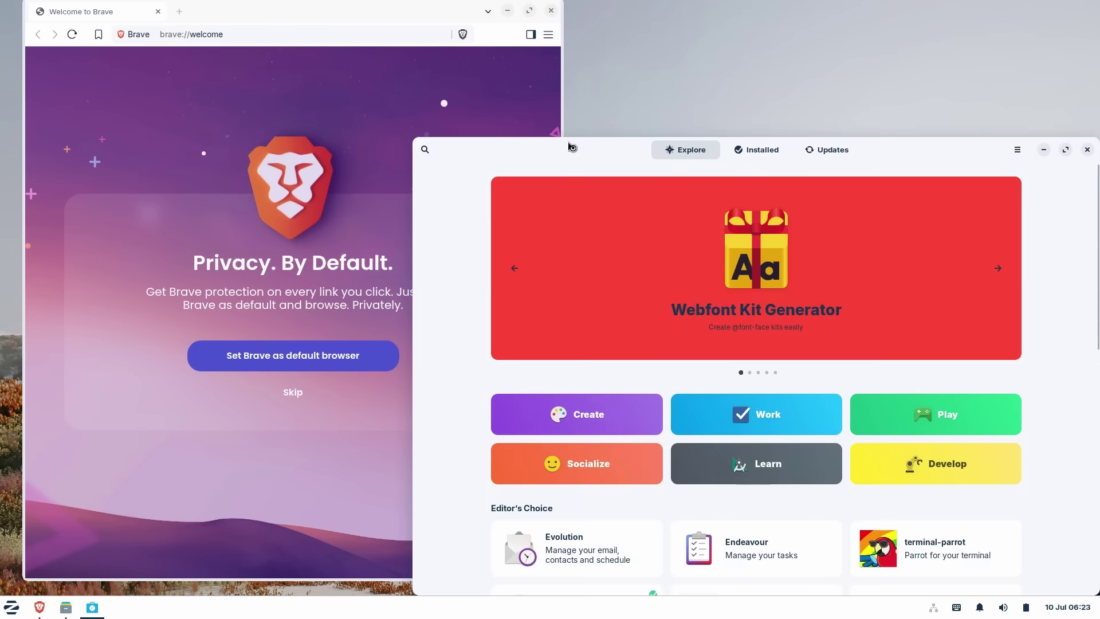
# - Reposition and scroll the software store window, then close it
pyautogui.moveTo(565, 147); pyautogui.dragTo(433, 17)
pyautogui.scroll(-5, 644, 285)
pyautogui.scroll(5, 733, 251)
pyautogui.click(951, 22)
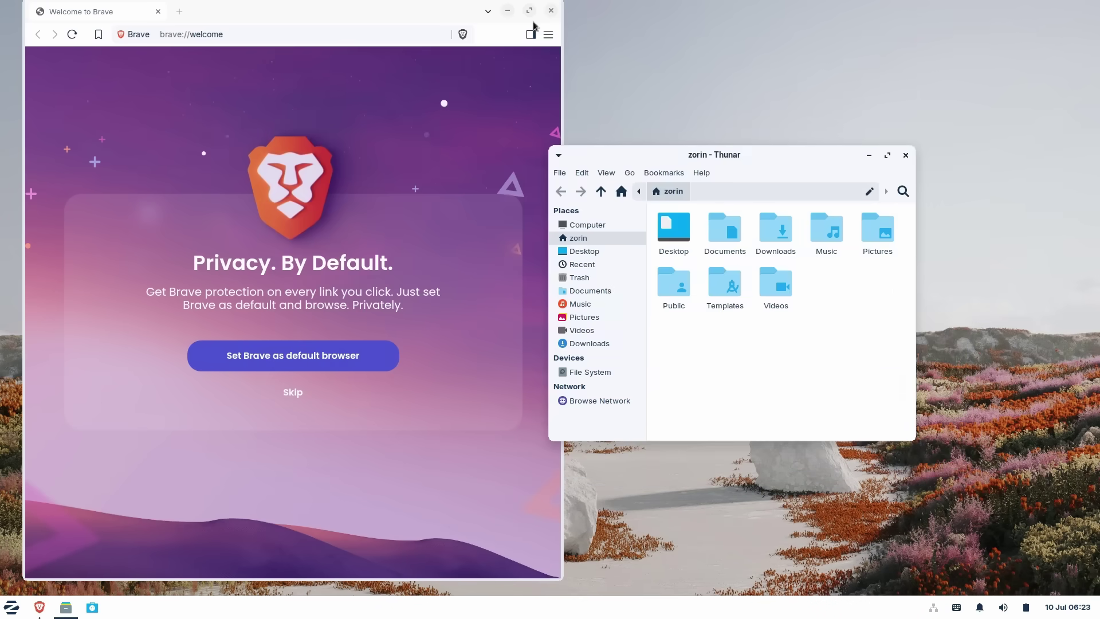
# - Go to google.com from Brave's address bar
pyautogui.click(324, 36)
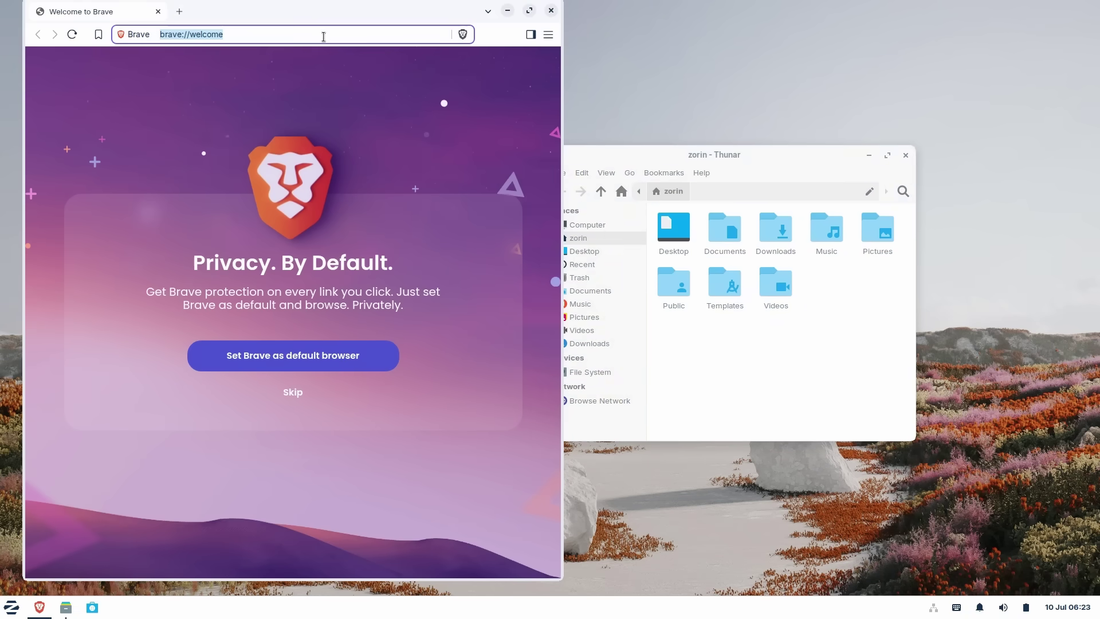
pyautogui.write('goog')
pyautogui.press('Down')
pyautogui.press('Down')
pyautogui.press('Down')
pyautogui.press('Down')
pyautogui.press('Down')
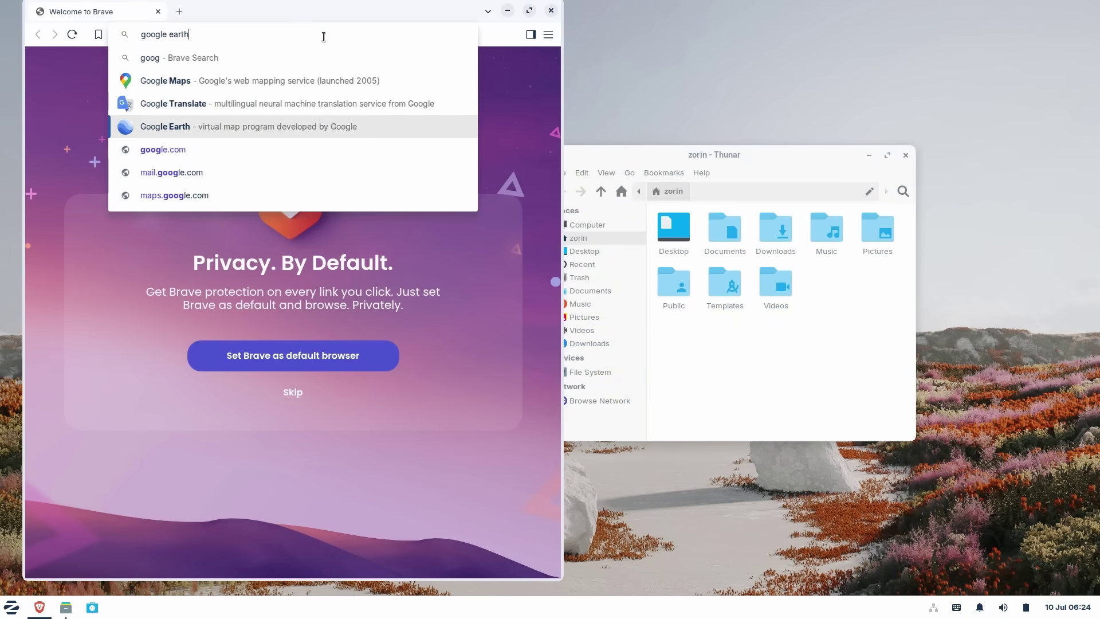
pyautogui.press('Up')
pyautogui.press('Return')
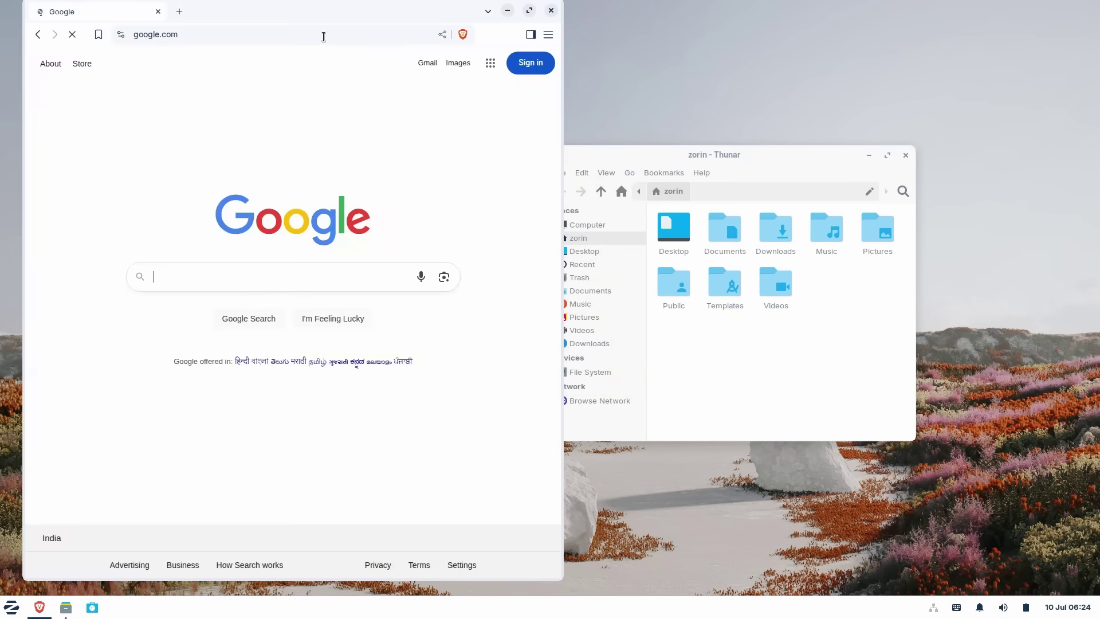
# - Search Google for 'notepad++ download' and open the official Notepad++ downloads page
pyautogui.click(252, 276)
pyautogui.write('notepad')
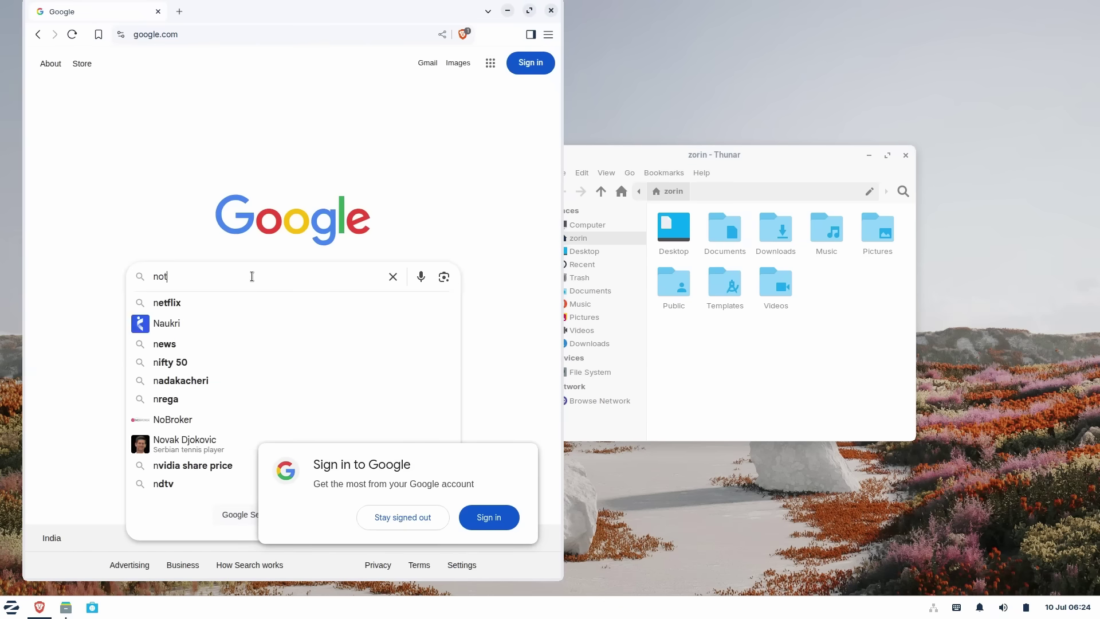
pyautogui.press('Down')
pyautogui.press('Down')
pyautogui.press('Down')
pyautogui.press('Return')
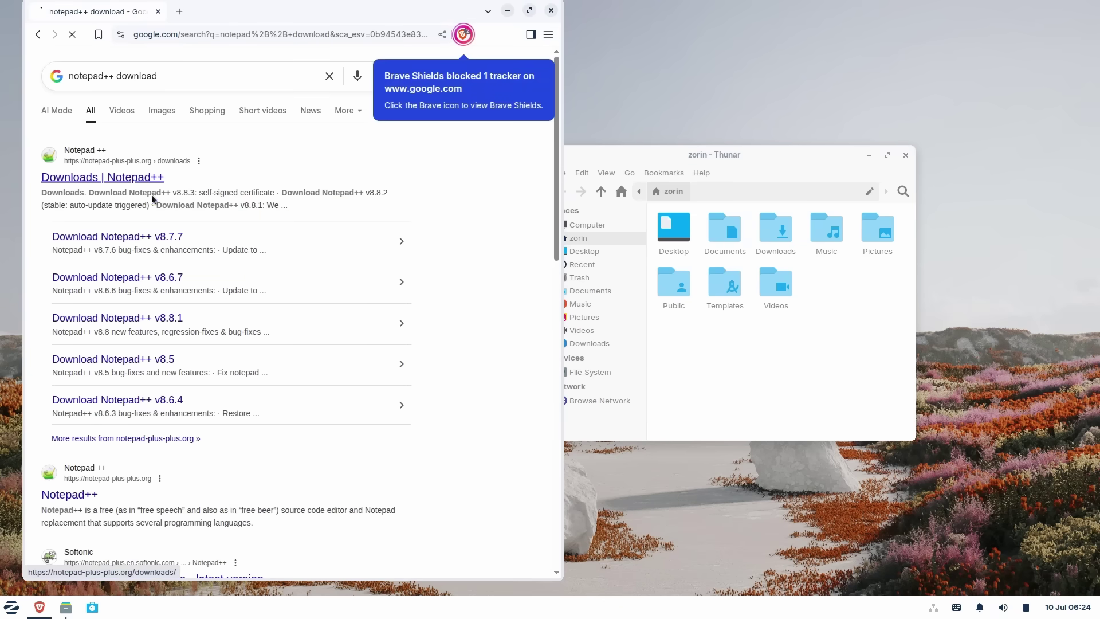
pyautogui.click(102, 177)
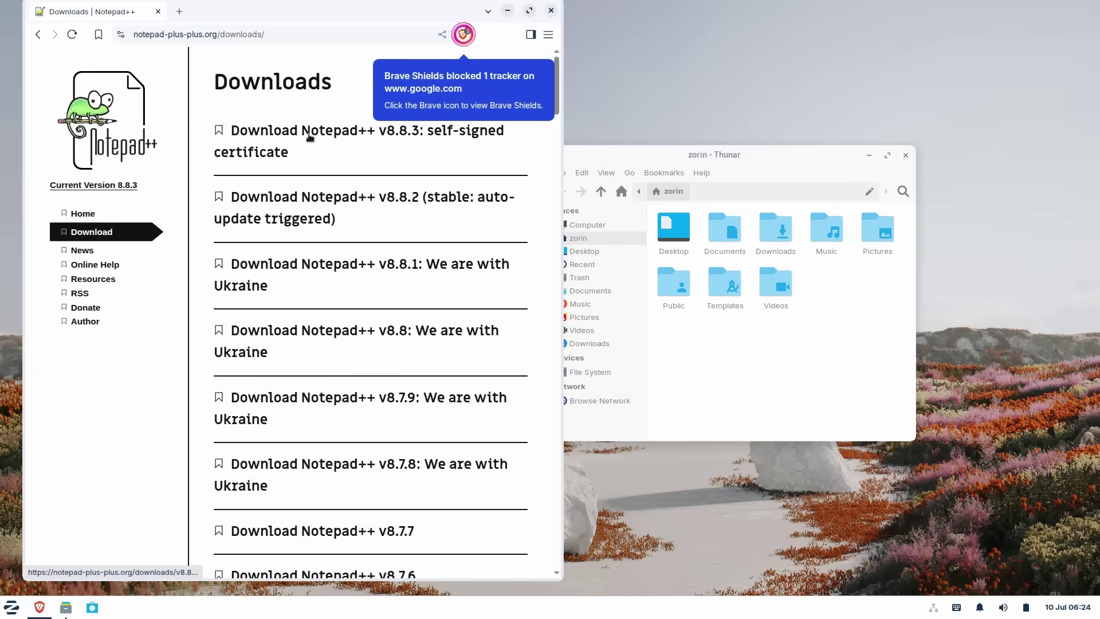
# - From the v8.8.3 page, save the x64 installer into Downloads
pyautogui.click(312, 136)
pyautogui.click(463, 34)
pyautogui.click(528, 273)
pyautogui.click(336, 343)
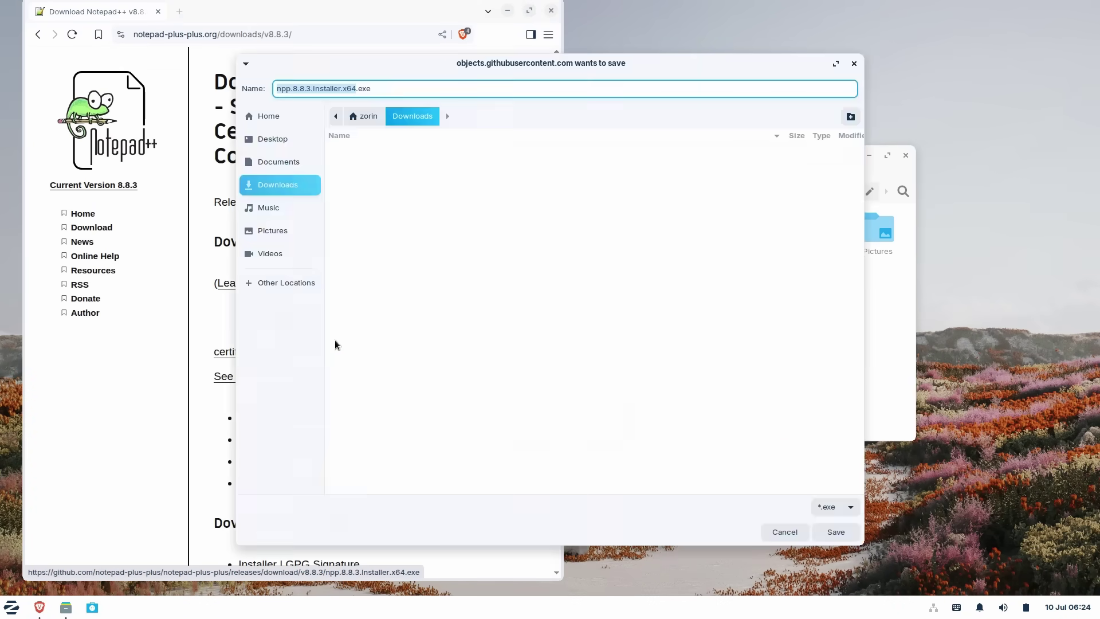
pyautogui.click(836, 532)
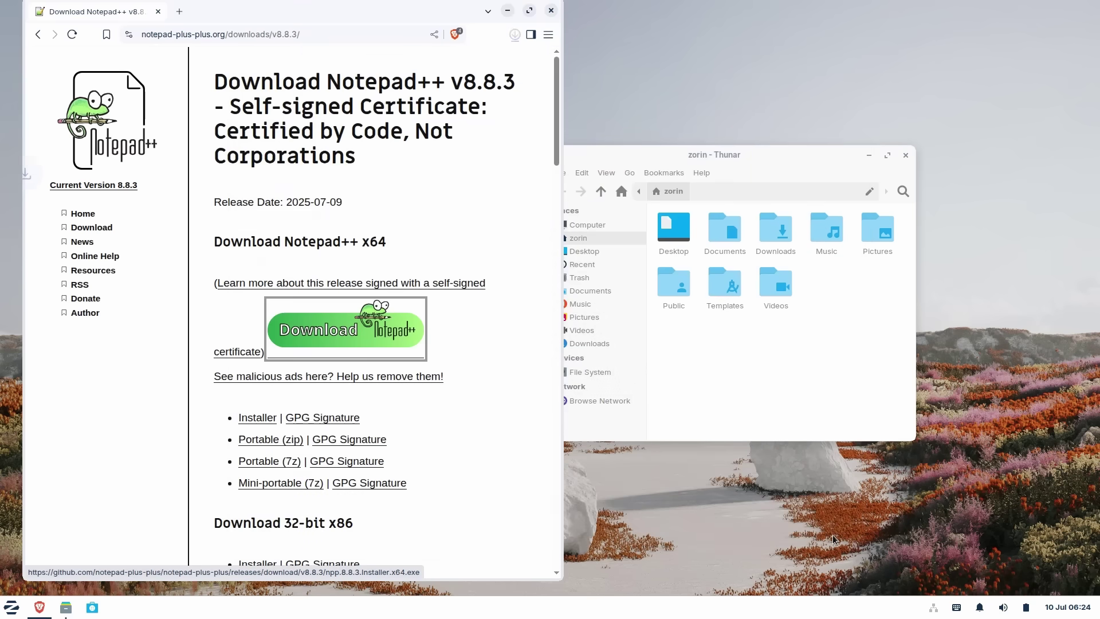
# - Close Brave and run npp.8.8.3.Installer.x64.exe from Thunar's Downloads folder
pyautogui.click(551, 10)
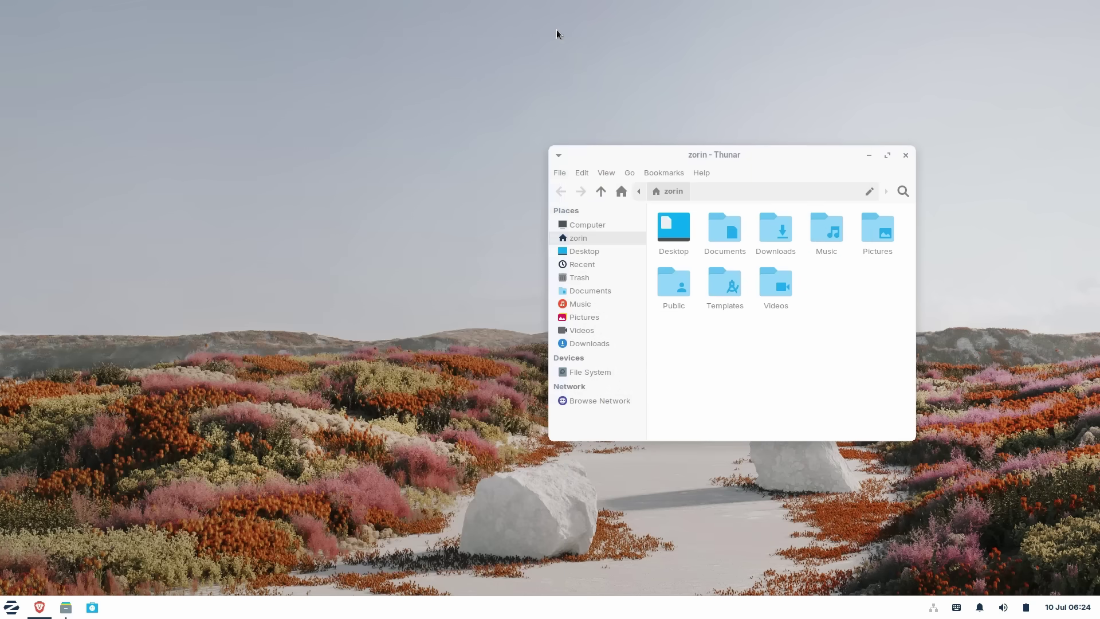
pyautogui.click(600, 343)
pyautogui.click(688, 238)
pyautogui.doubleClick(688, 237)
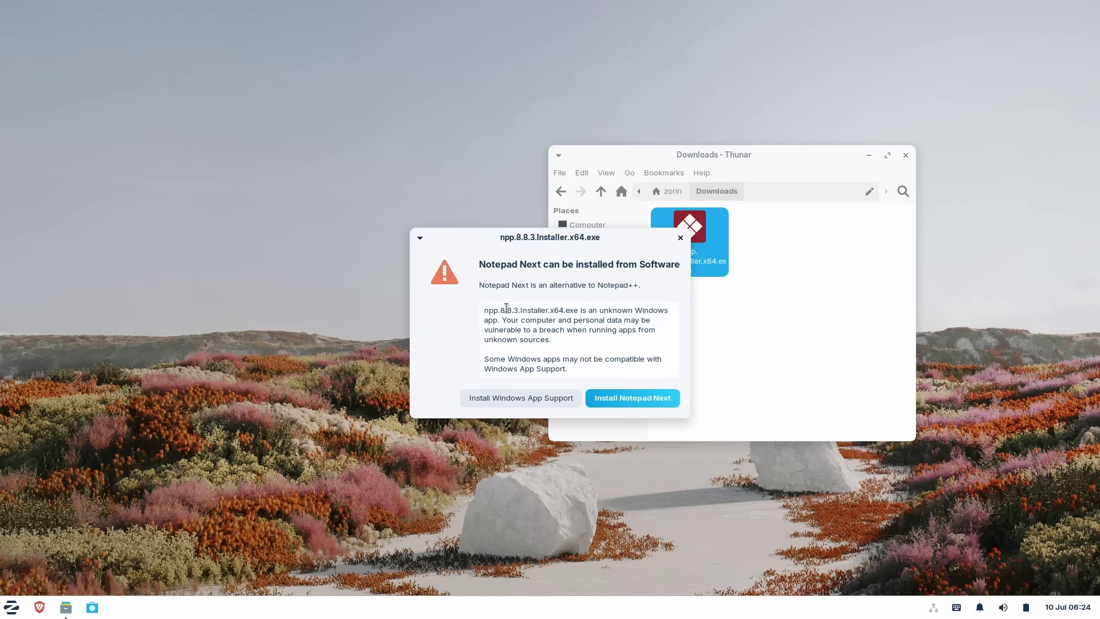
# - Highlight the warning's unknown Windows app text and the compatibility note
pyautogui.moveTo(507, 308); pyautogui.dragTo(653, 308)
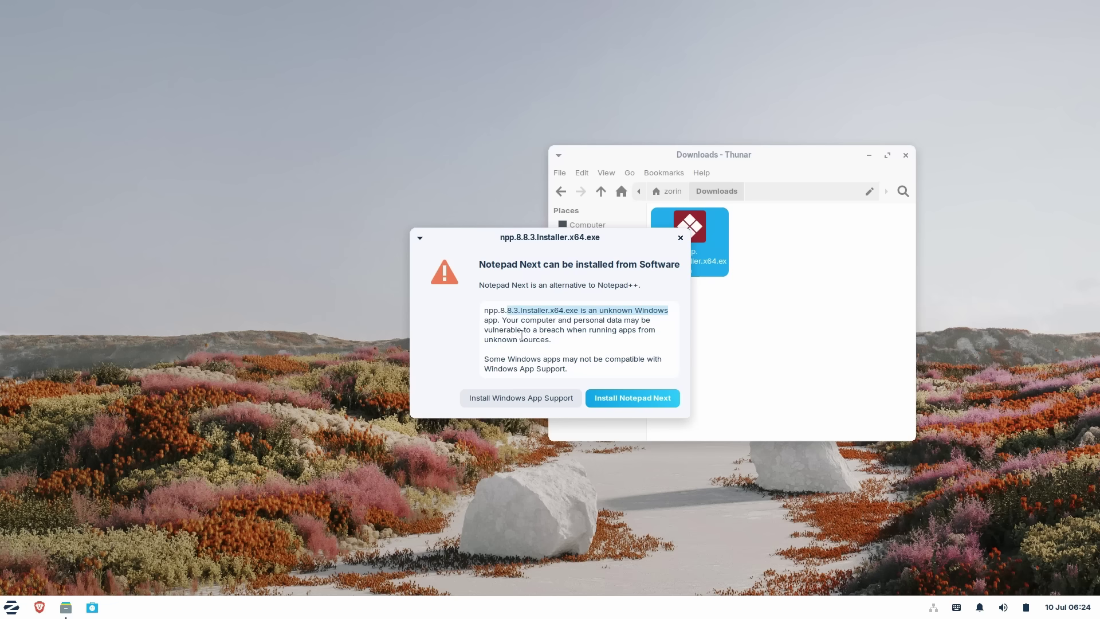
pyautogui.moveTo(527, 358); pyautogui.dragTo(620, 358)
pyautogui.moveTo(509, 358); pyautogui.dragTo(591, 359)
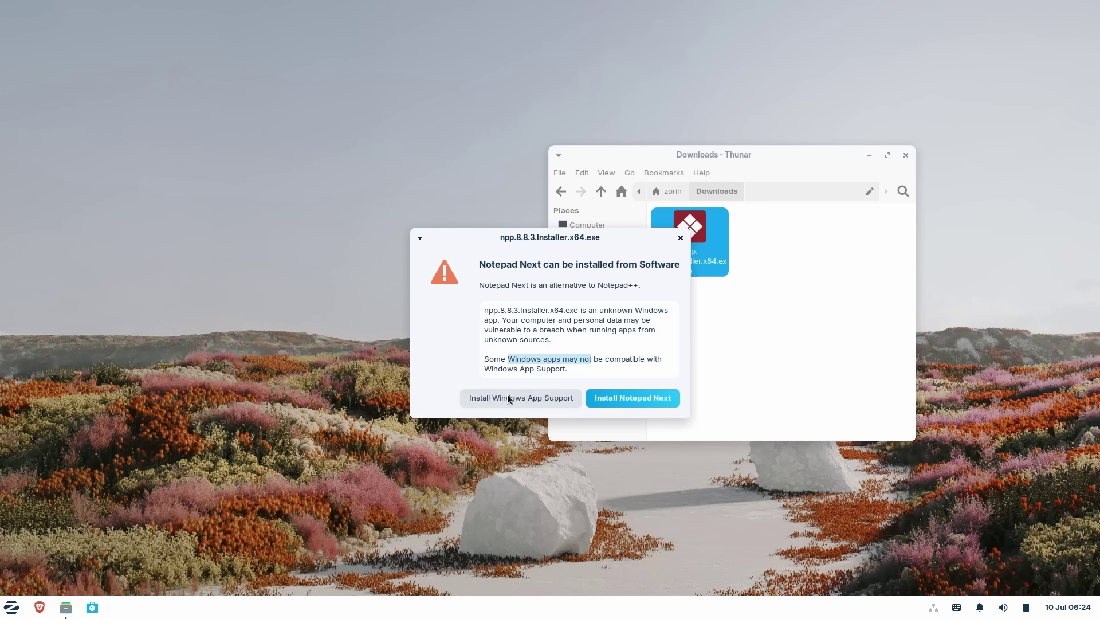
# - Close the installer warning and Thunar, then launch Task Manager by searching 'task'
pyautogui.click(681, 238)
pyautogui.click(906, 155)
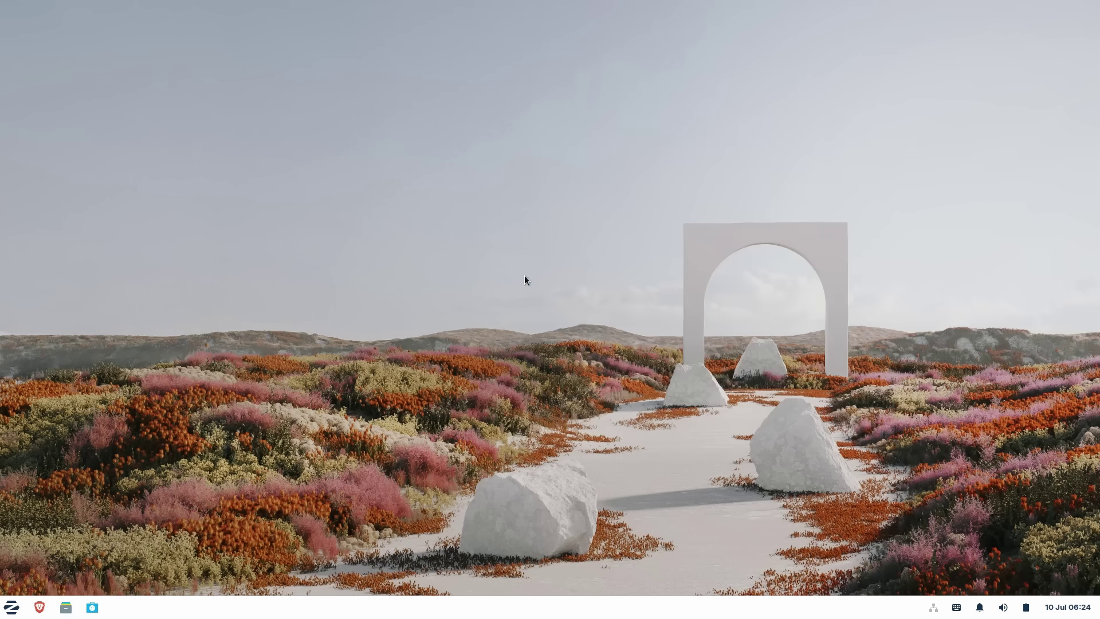
pyautogui.press('super')
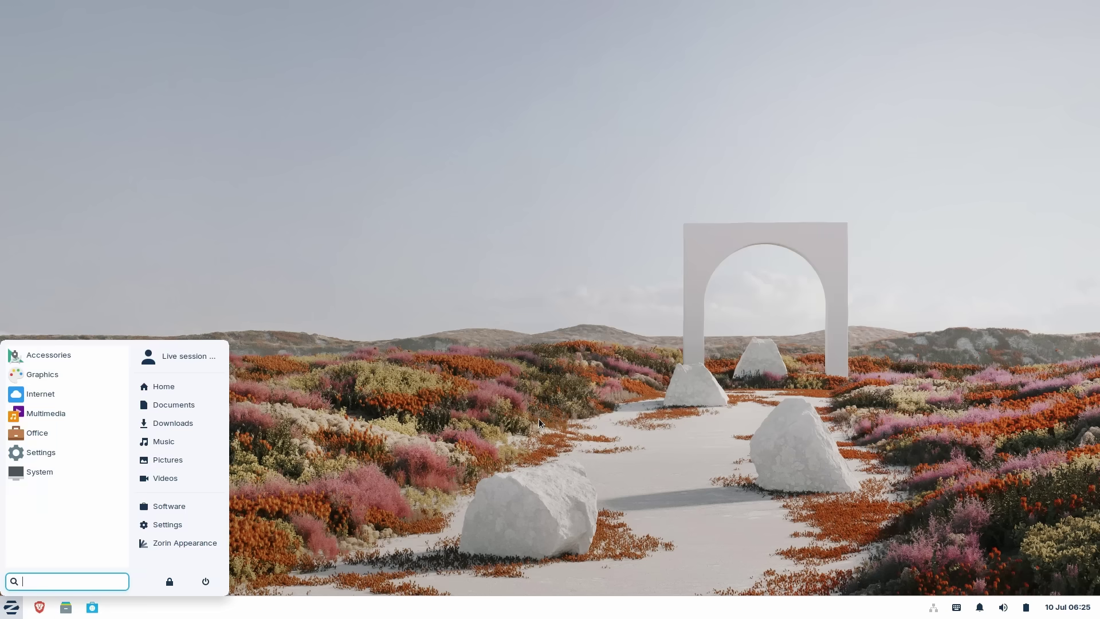
pyautogui.write('task')
pyautogui.press('Down')
pyautogui.press('Return')
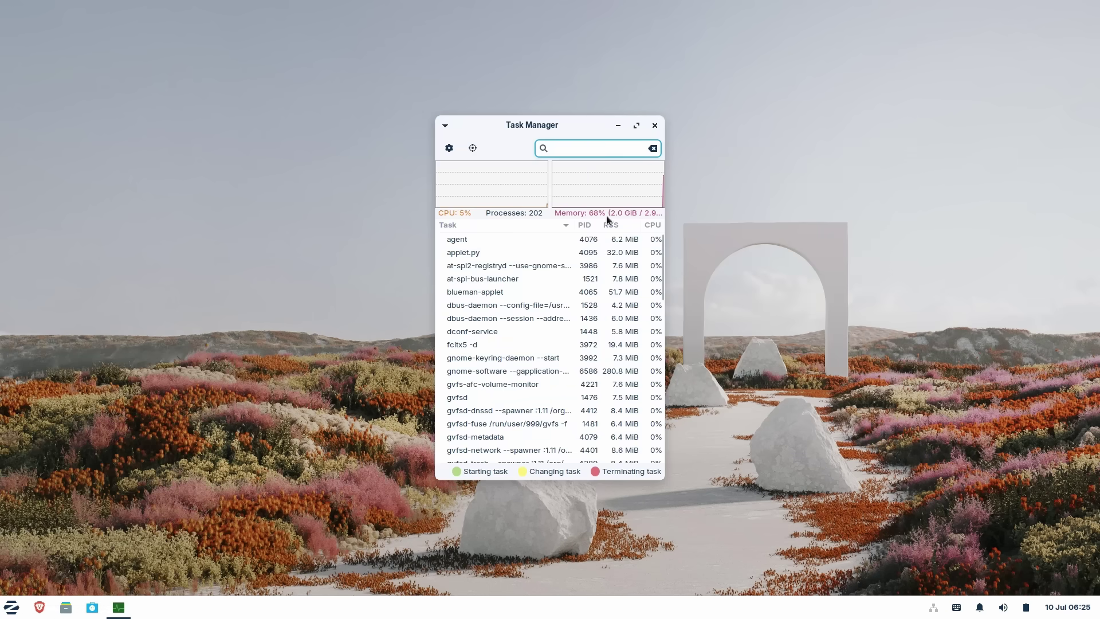
# - Enlarge and centre Task Manager, scroll its process list, close it, and bring up the desktop menu
pyautogui.moveTo(442, 118); pyautogui.dragTo(193, 60)
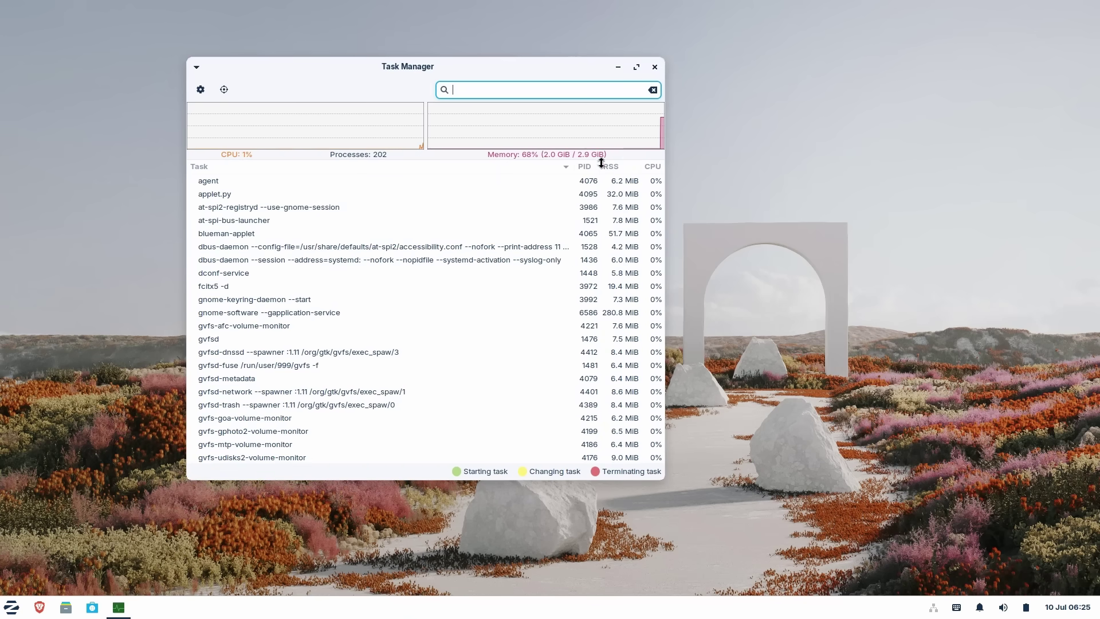
pyautogui.moveTo(463, 66); pyautogui.dragTo(531, 119)
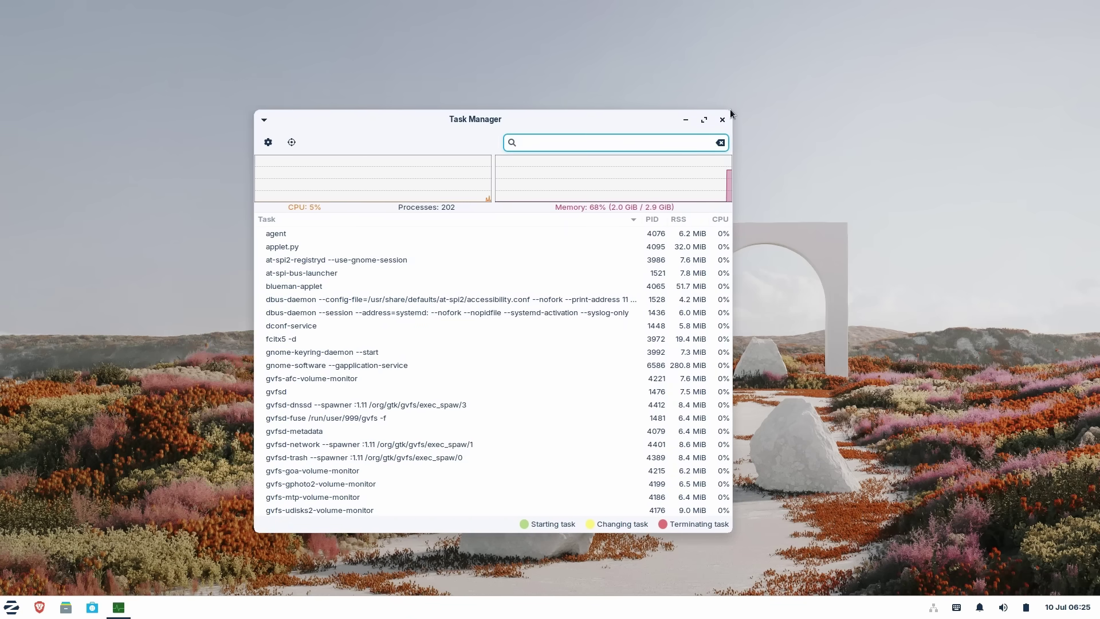
pyautogui.scroll(-10, 367, 295)
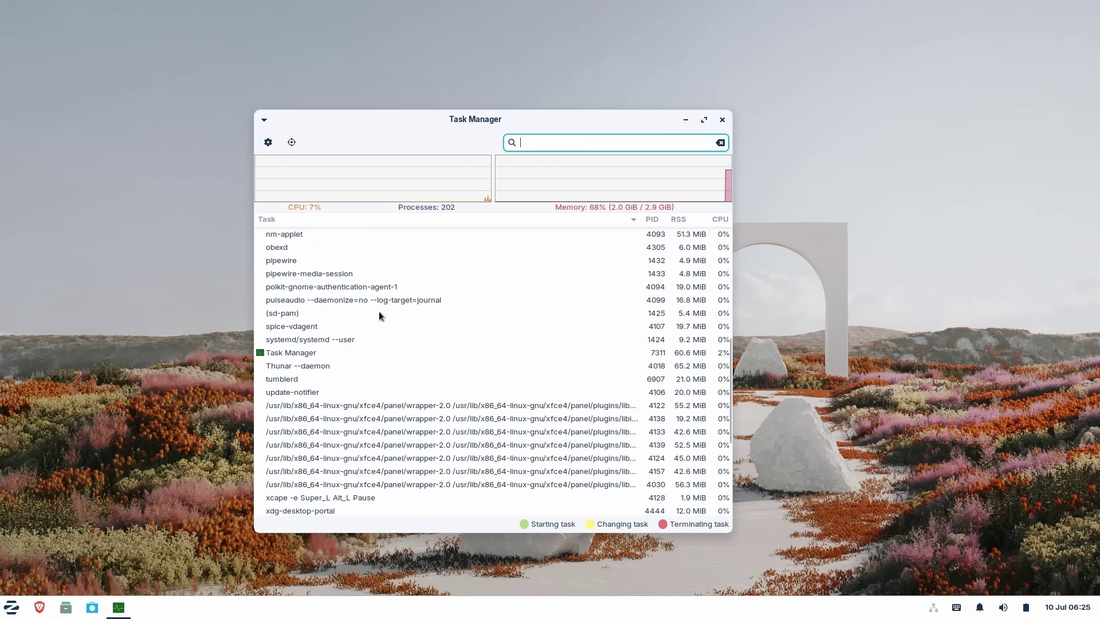
pyautogui.scroll(10, 402, 329)
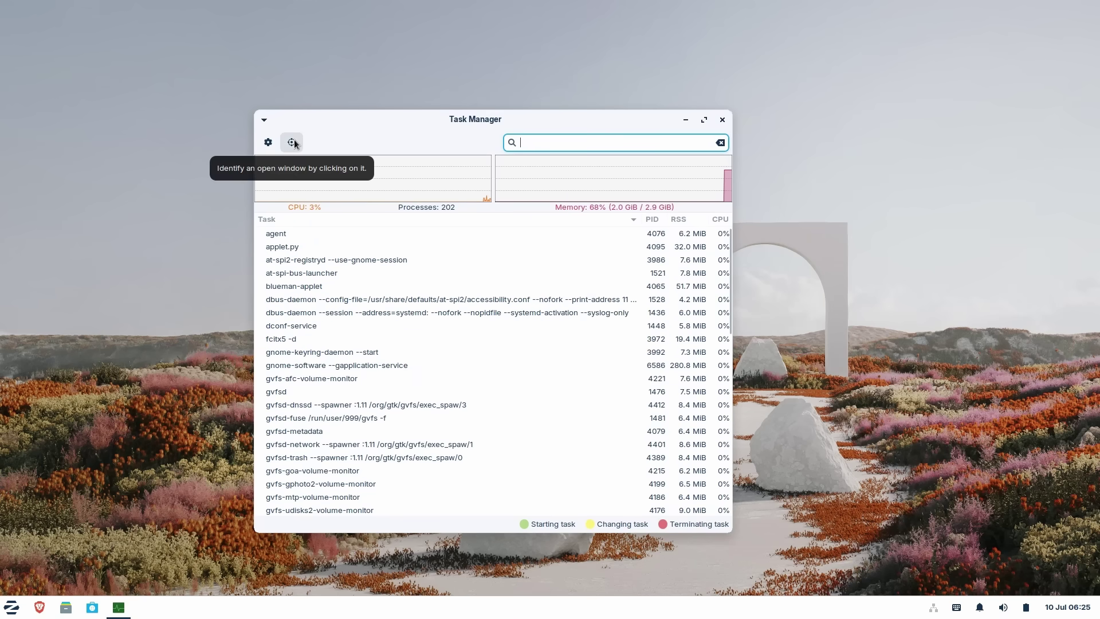
pyautogui.click(722, 119)
pyautogui.rightClick(364, 163)
pyautogui.click(266, 168)
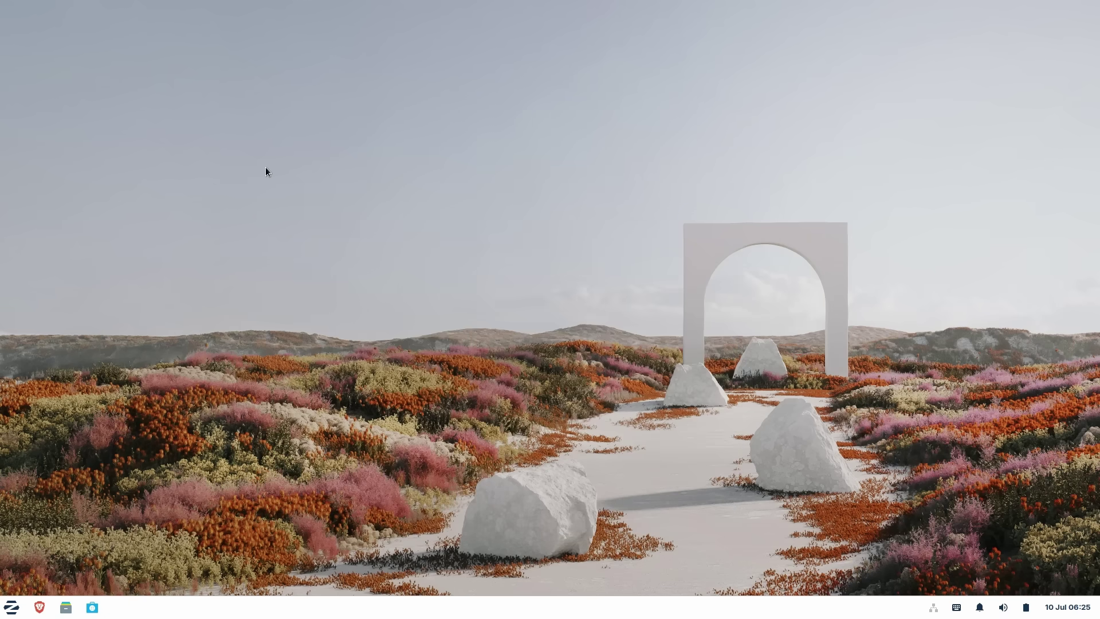
pyautogui.press('super')
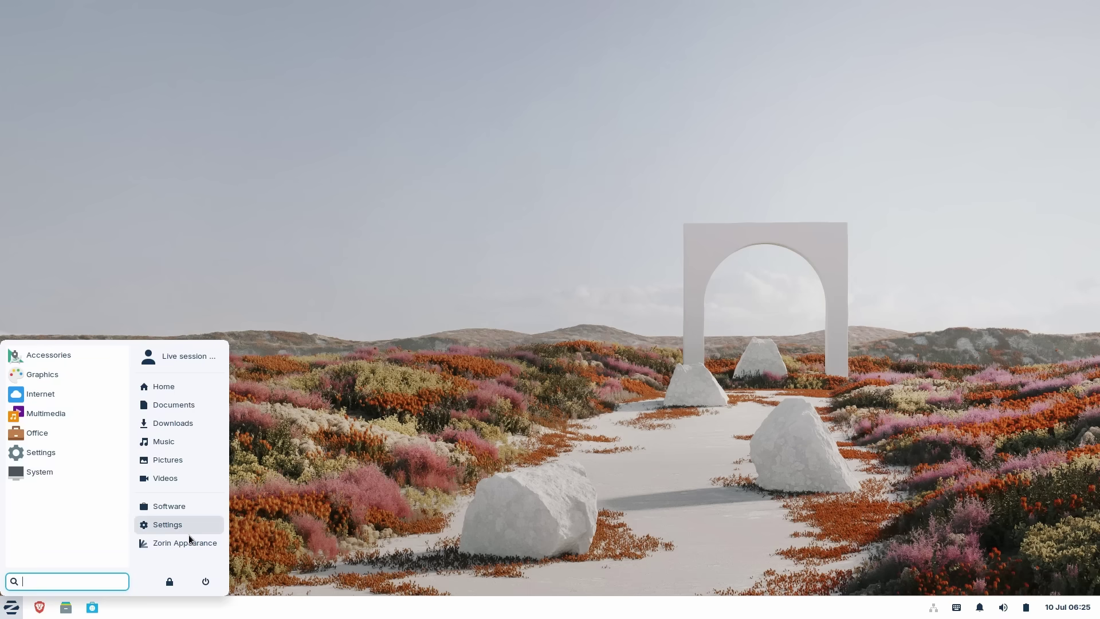
pyautogui.click(187, 525)
pyautogui.scroll(-1, 453, 287)
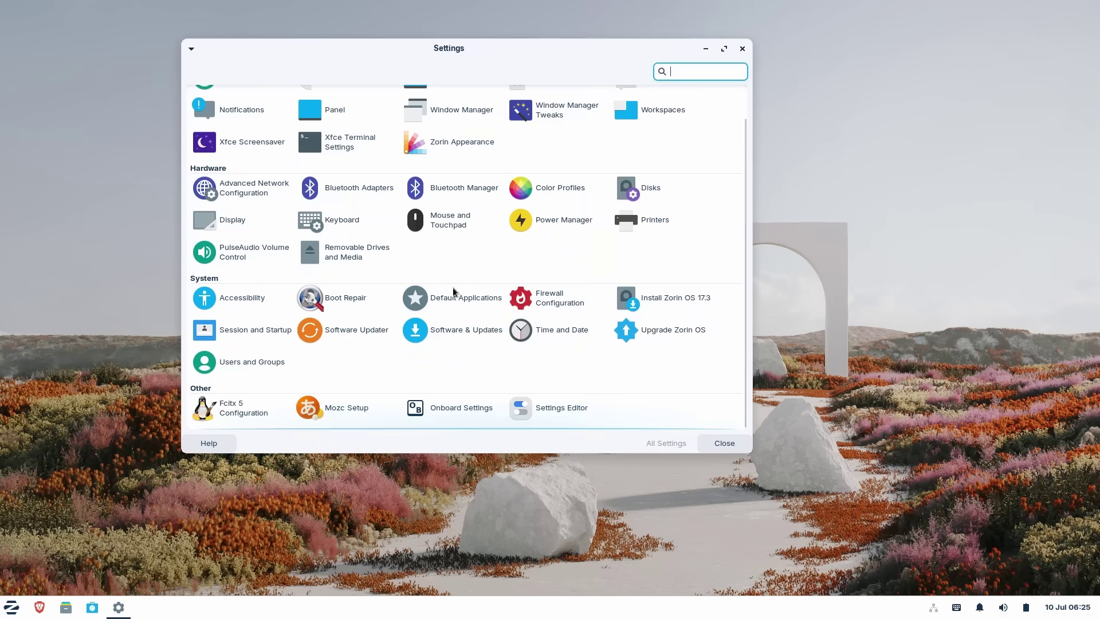
pyautogui.scroll(1, 476, 277)
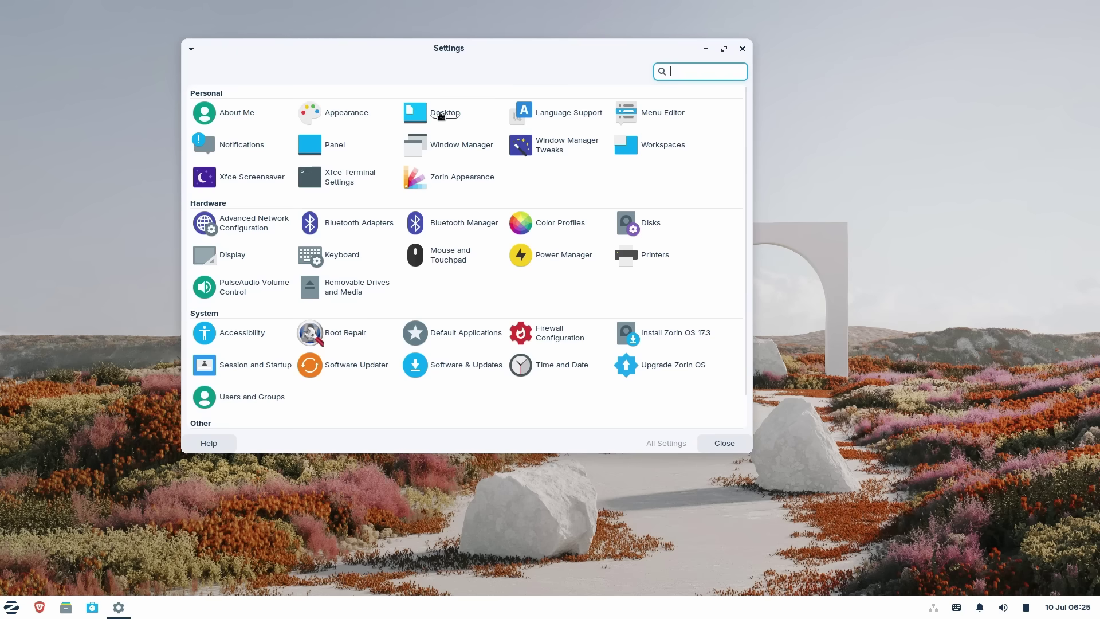
pyautogui.press('super')
pyautogui.press('Escape')
# - Close Settings and open the Software app store, centred on screen
pyautogui.click(743, 50)
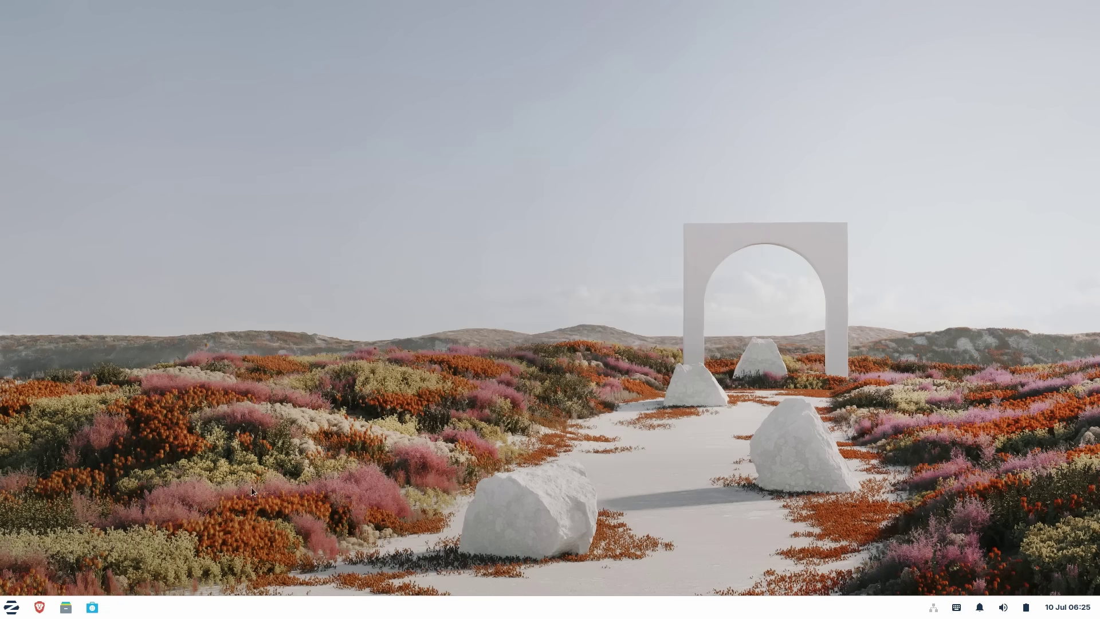
pyautogui.click(92, 609)
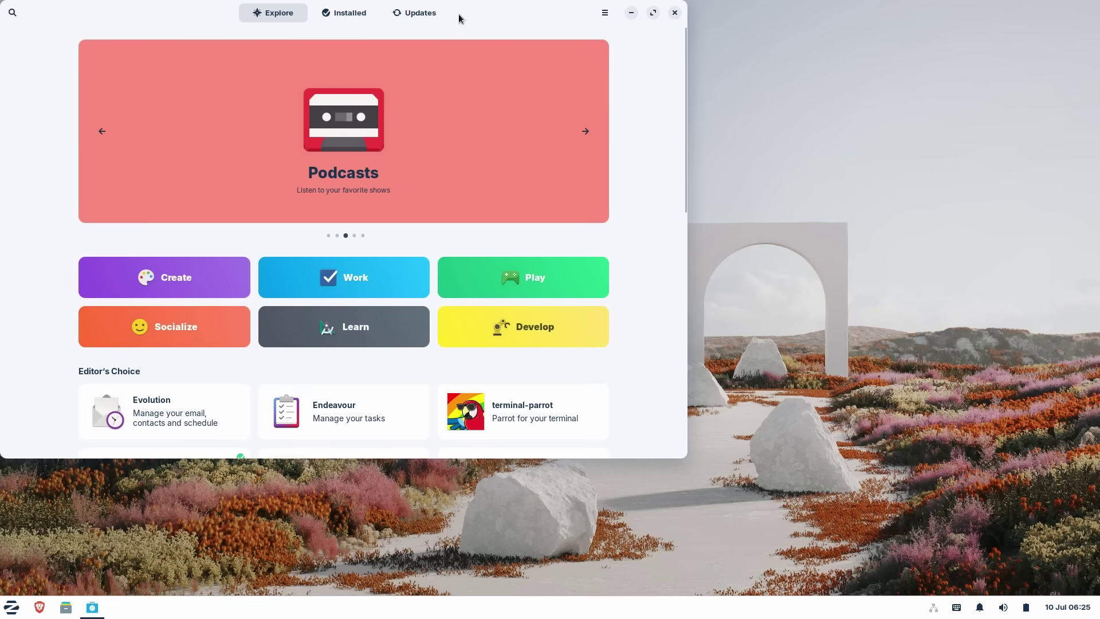
pyautogui.moveTo(459, 17); pyautogui.dragTo(678, 75)
pyautogui.click(826, 70)
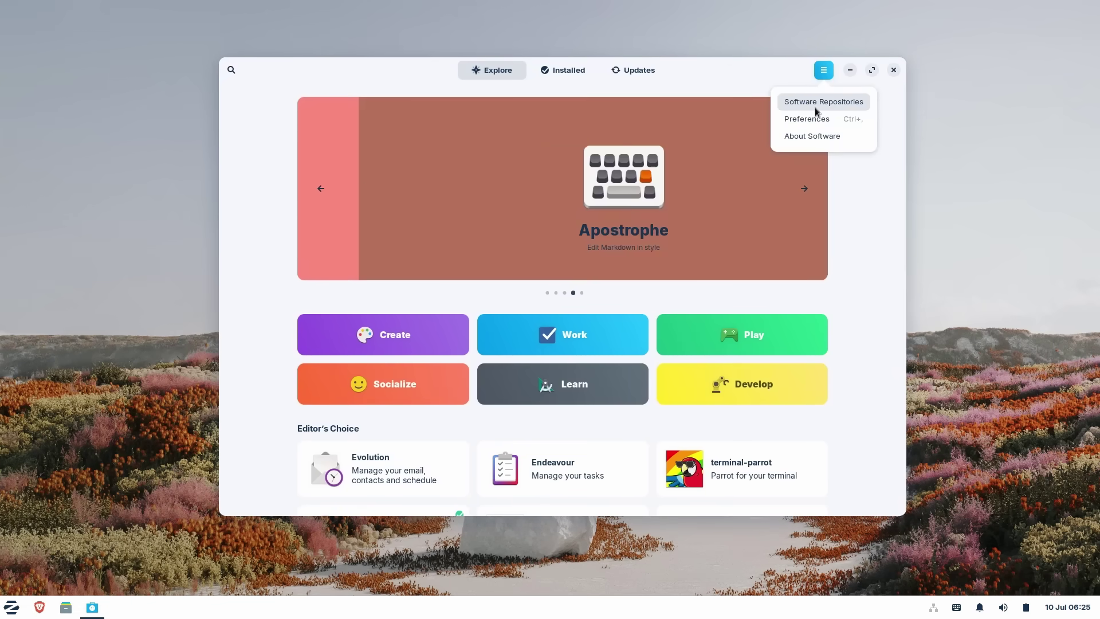
pyautogui.press('Escape')
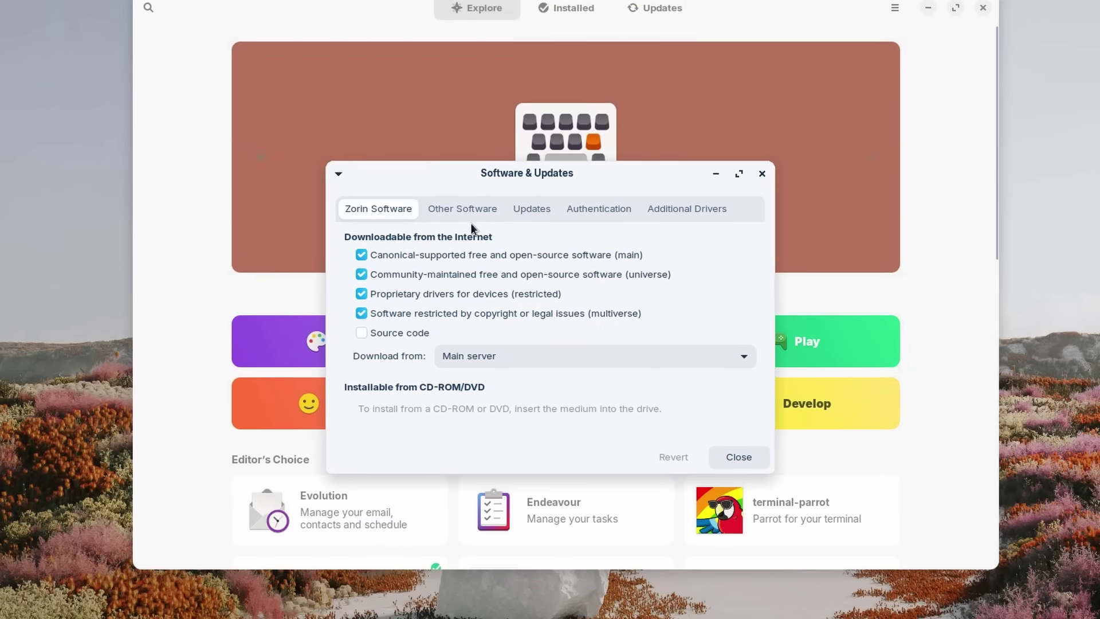
# - Review the Other Software, Updates, Authentication and Additional Drivers tabs of Software & Updates
pyautogui.click(467, 211)
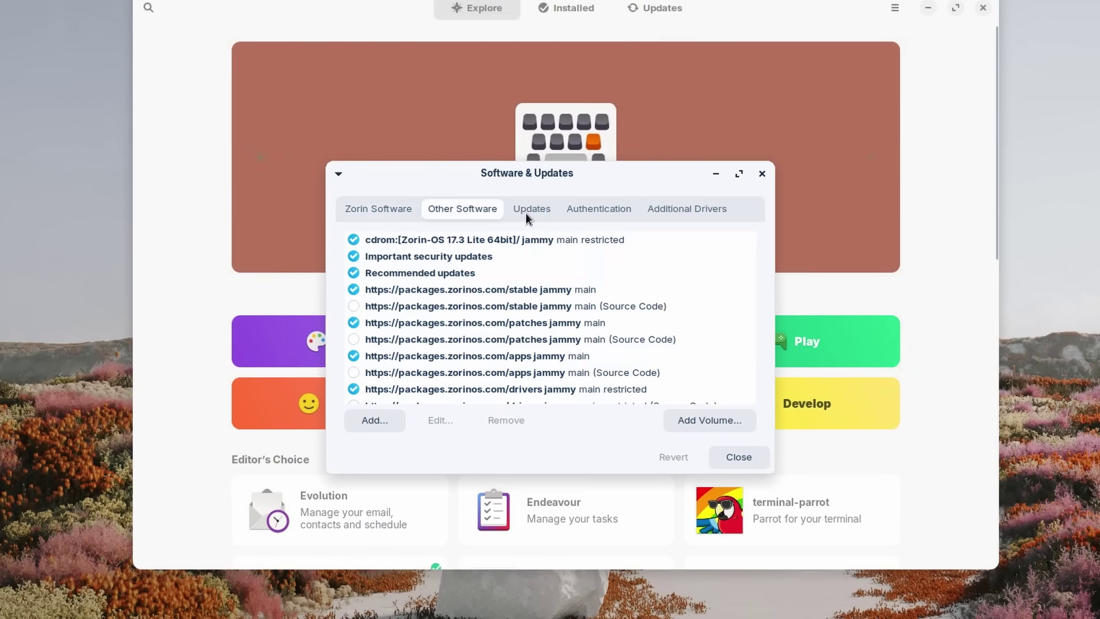
pyautogui.click(525, 212)
pyautogui.click(601, 210)
pyautogui.click(681, 213)
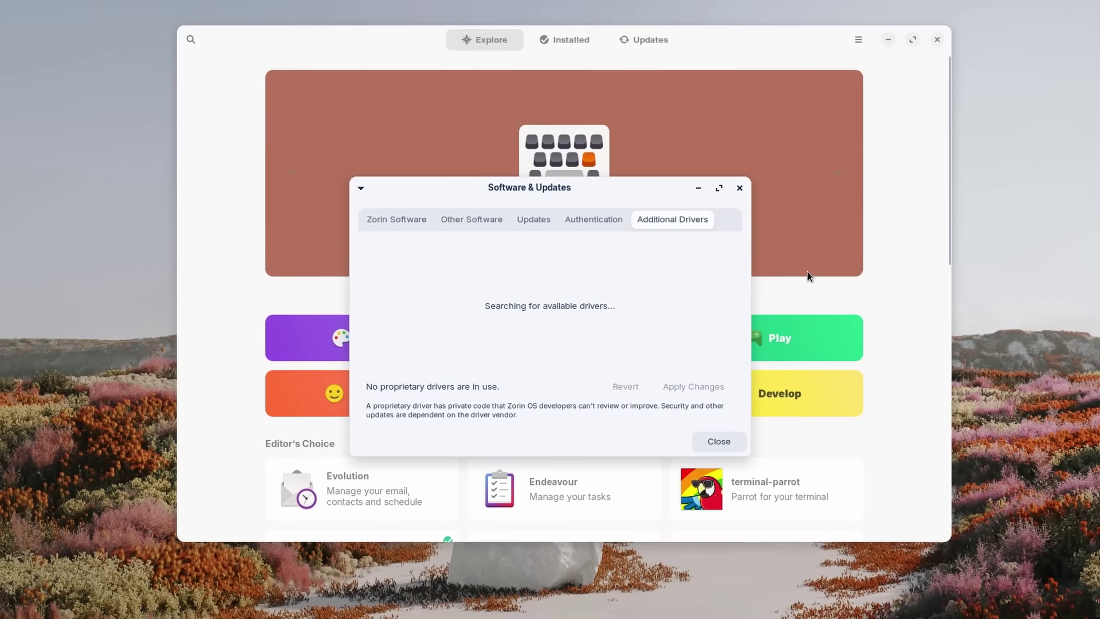
pyautogui.click(740, 188)
# - Check terminal-parrot's available install channels, then return to Explore
pyautogui.scroll(-3, 396, 346)
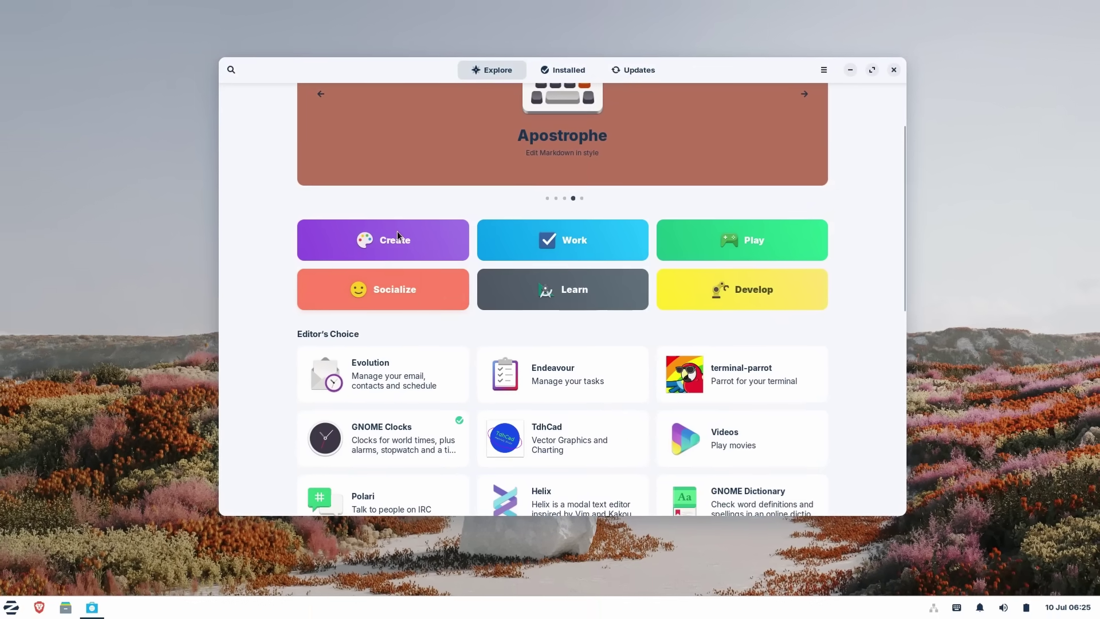
pyautogui.scroll(-3, 527, 286)
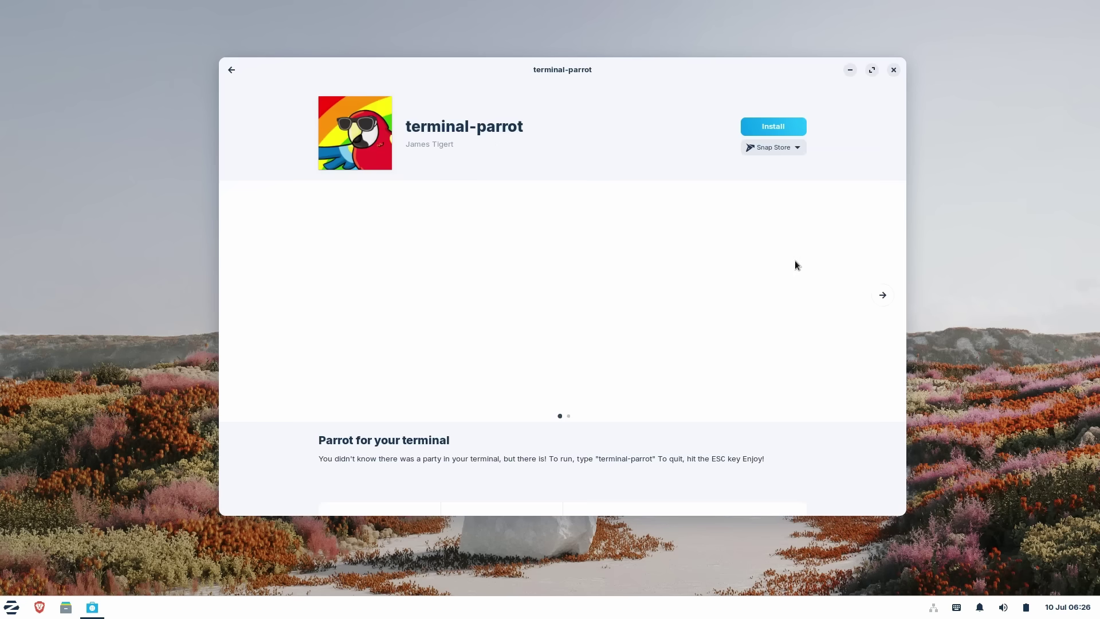
pyautogui.click(786, 147)
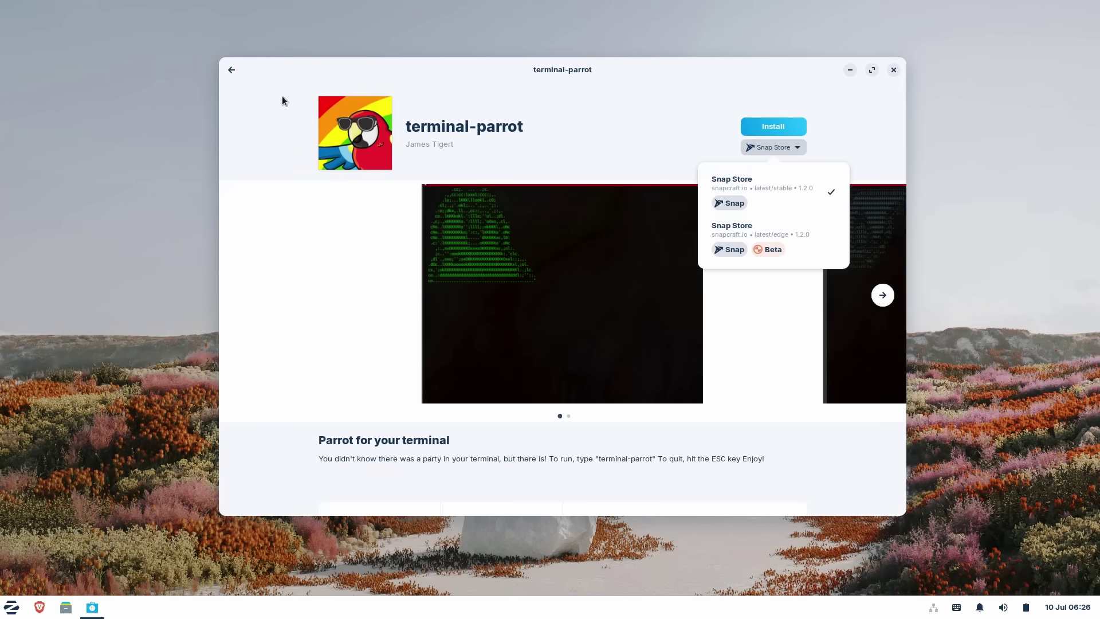
pyautogui.click(253, 92)
pyautogui.press('Escape')
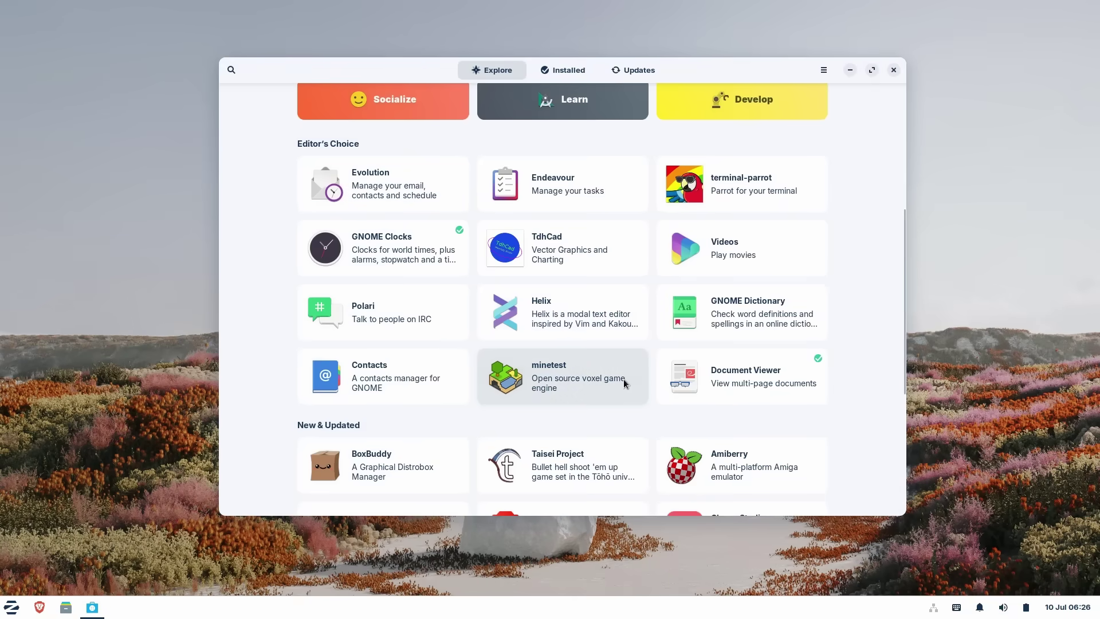
# - Check minetest's Snap channels, keeping stable, and go back to Explore
pyautogui.click(624, 381)
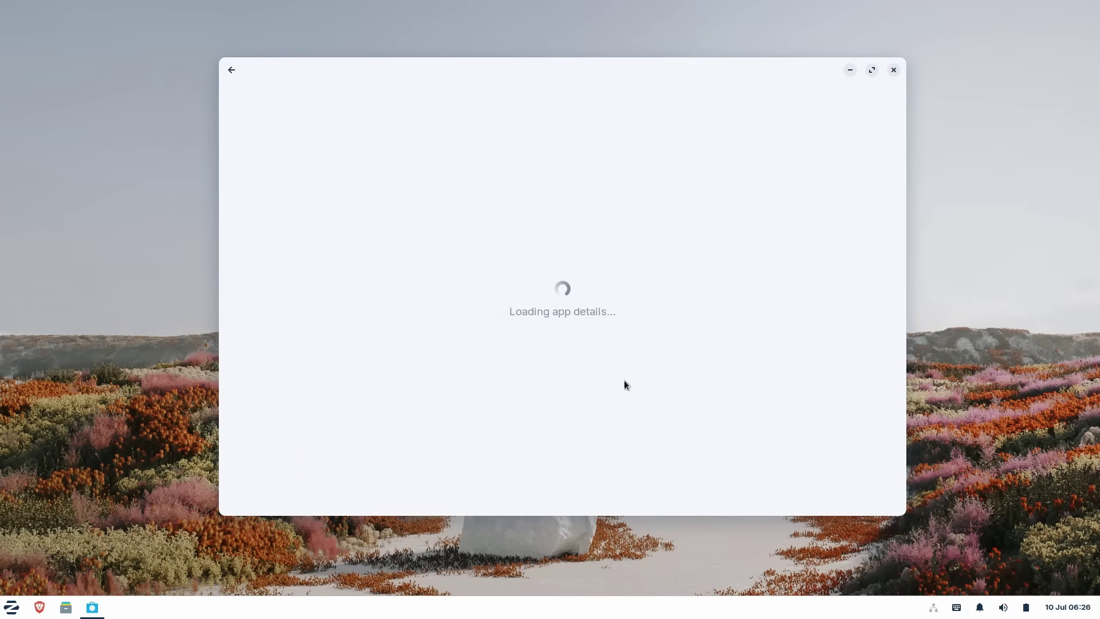
pyautogui.click(779, 147)
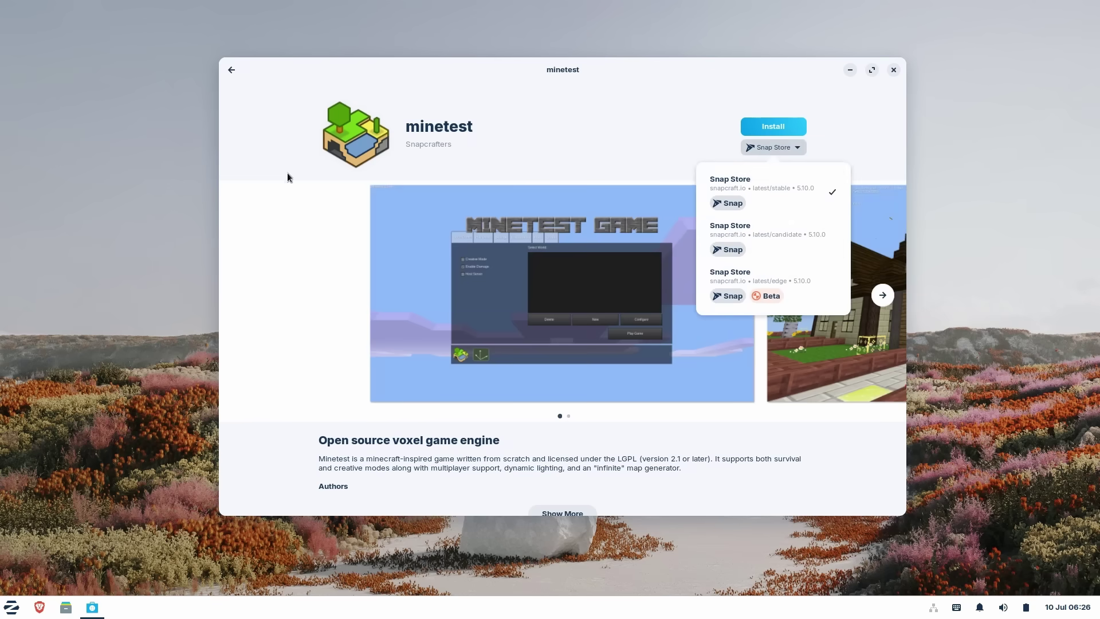
pyautogui.click(241, 91)
pyautogui.hotkey('alt', 'Left')
pyautogui.scroll(-3, 544, 367)
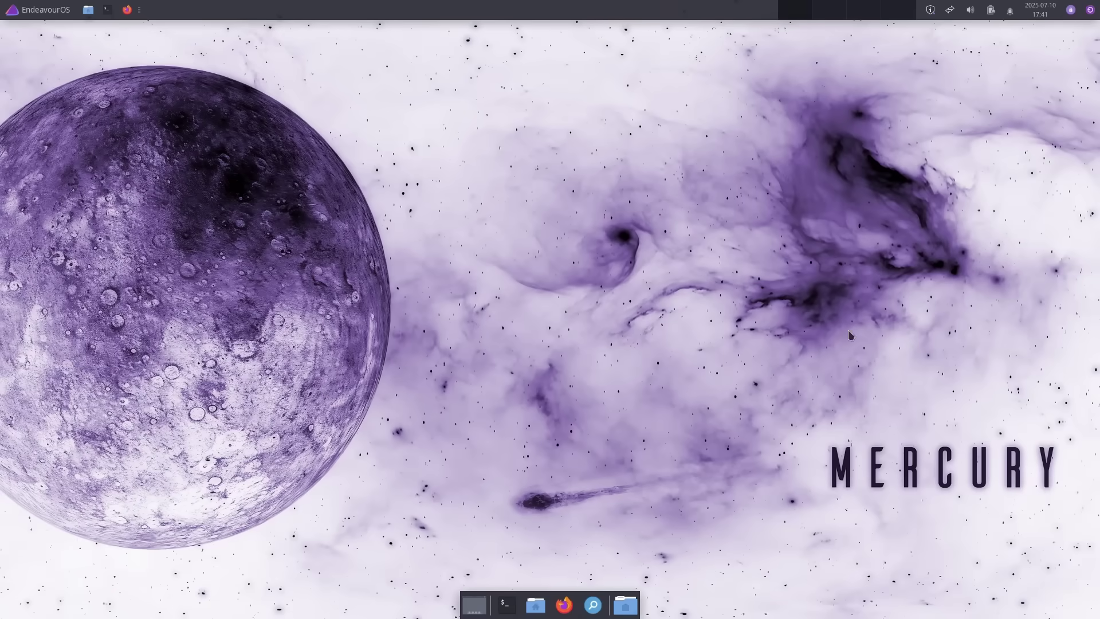
pyautogui.rightClick(619, 301)
pyautogui.press('Escape')
pyautogui.click(1041, 14)
pyautogui.click(1040, 14)
pyautogui.click(1011, 11)
pyautogui.click(1014, 13)
pyautogui.click(970, 10)
pyautogui.click(970, 11)
pyautogui.click(954, 13)
pyautogui.click(955, 13)
pyautogui.click(1090, 11)
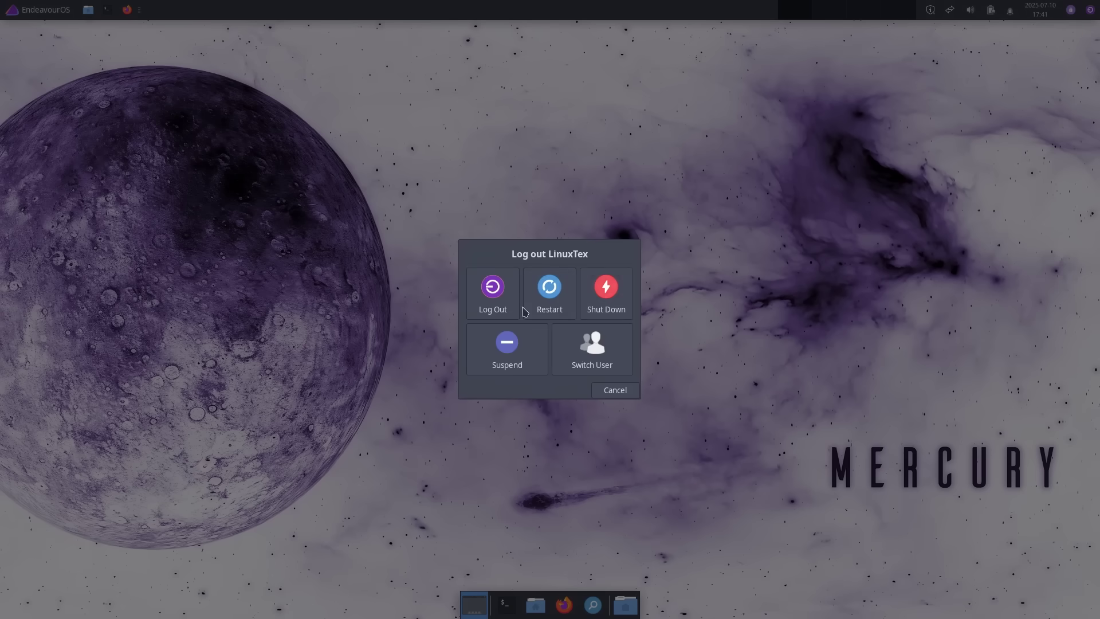
pyautogui.click(610, 392)
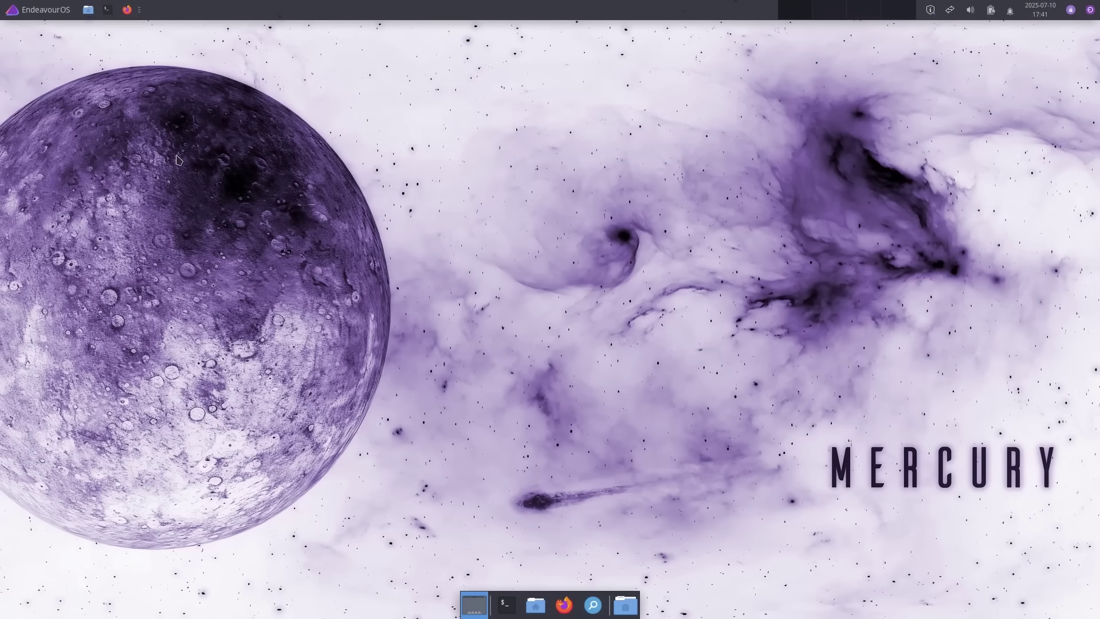
pyautogui.click(46, 11)
pyautogui.click(52, 69)
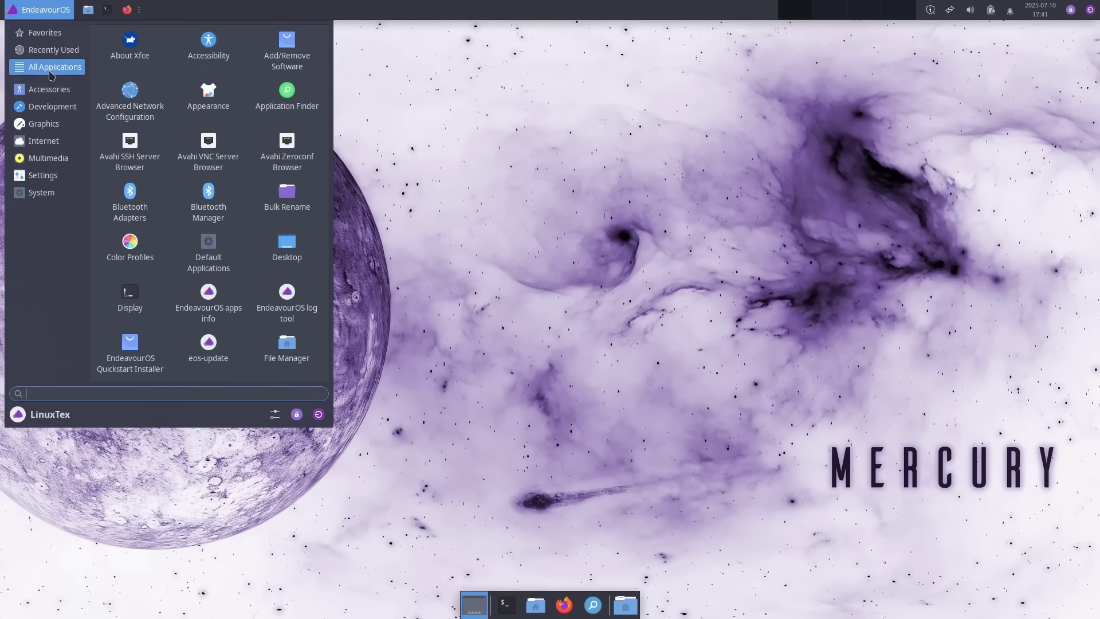
pyautogui.scroll(-10, 189, 197)
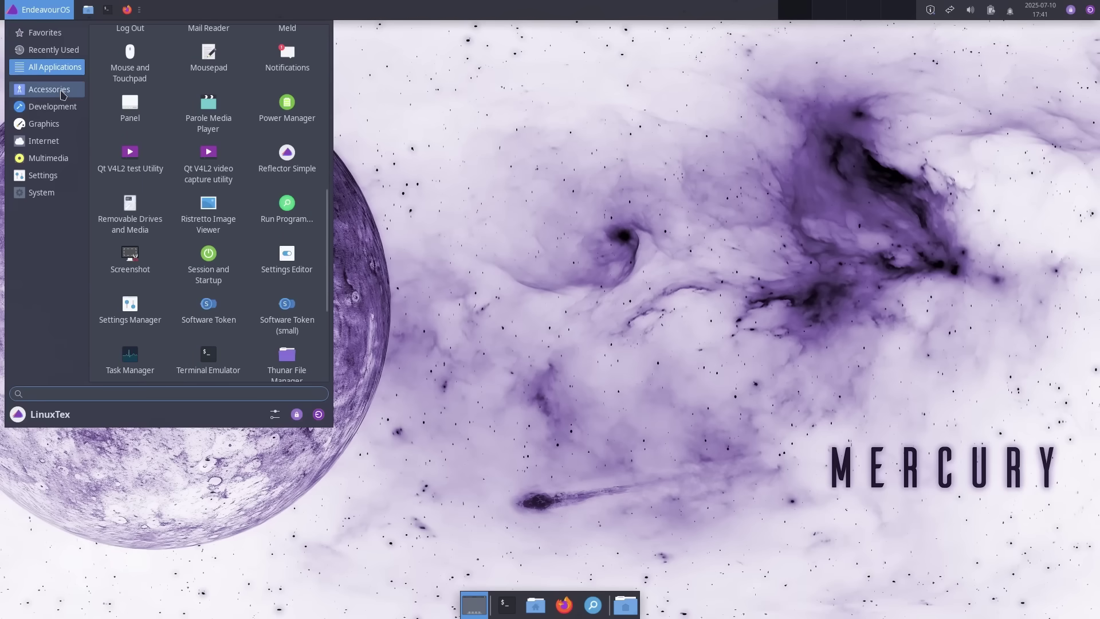
pyautogui.click(50, 89)
pyautogui.click(52, 107)
pyautogui.click(44, 141)
# - Close the applications menu and advance the installer past Welcome, Location and Keyboard
pyautogui.press('Escape')
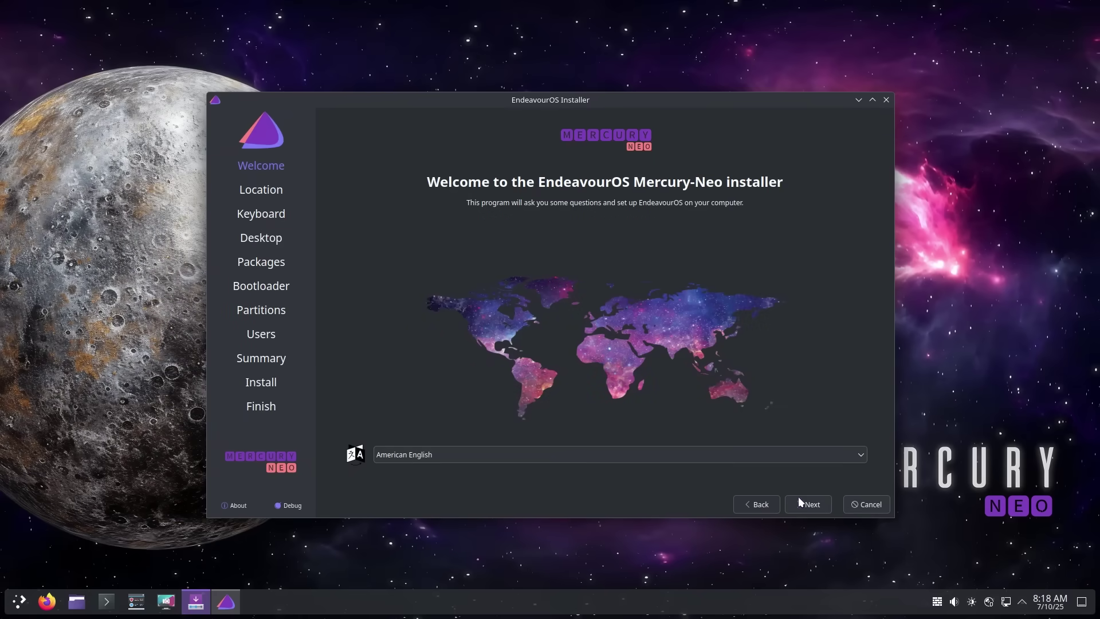
pyautogui.click(799, 497)
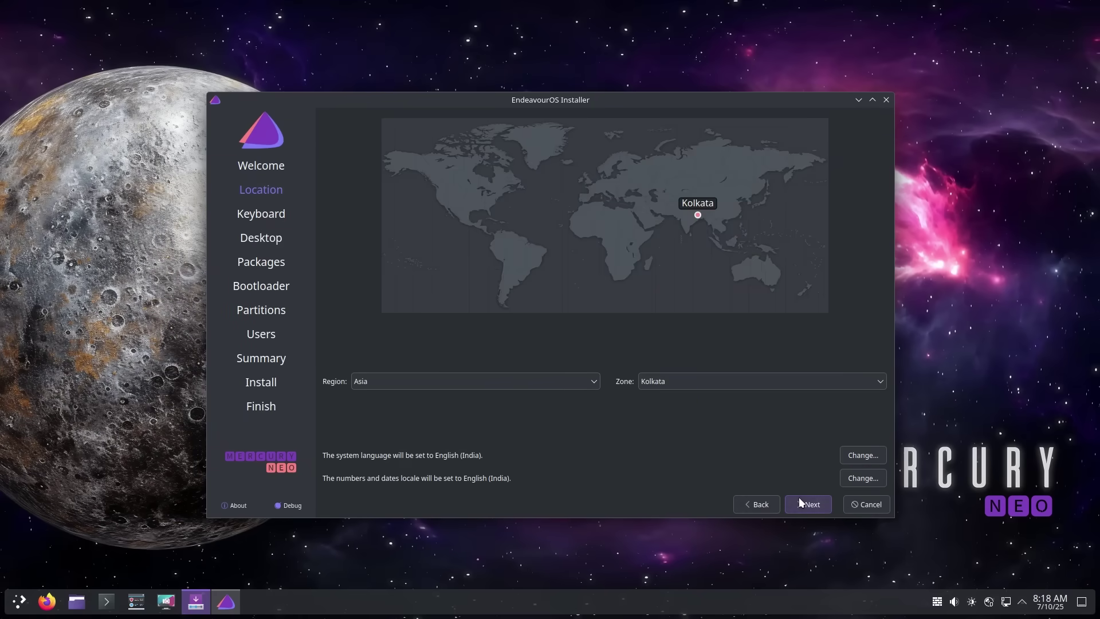
pyautogui.click(799, 497)
pyautogui.click(799, 497)
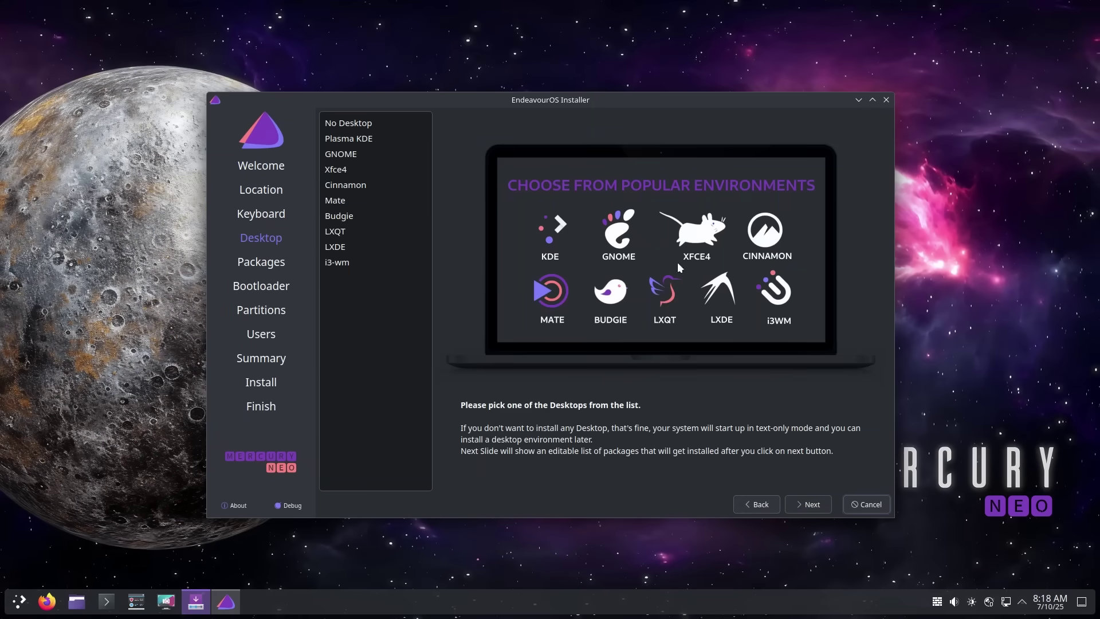
# - Preview the desktop options and choose Xfce4
pyautogui.click(339, 124)
pyautogui.click(345, 138)
pyautogui.click(350, 169)
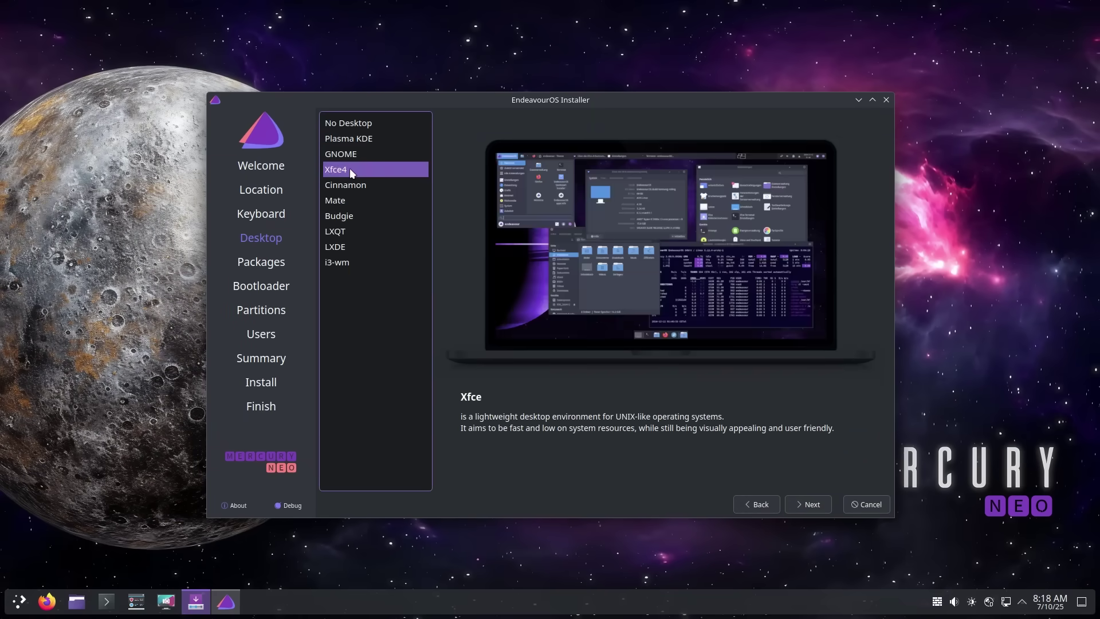
pyautogui.click(354, 185)
pyautogui.click(362, 216)
pyautogui.click(366, 200)
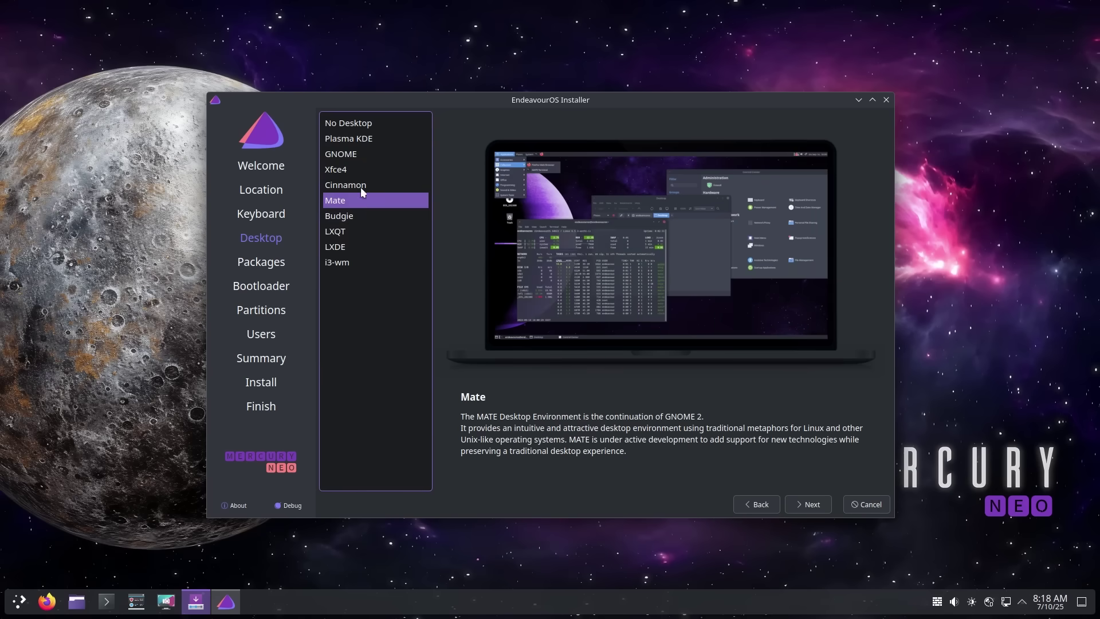
pyautogui.click(350, 169)
# - Accept the Packages and Bootloader defaults and choose Erase disk for partitioning
pyautogui.click(798, 505)
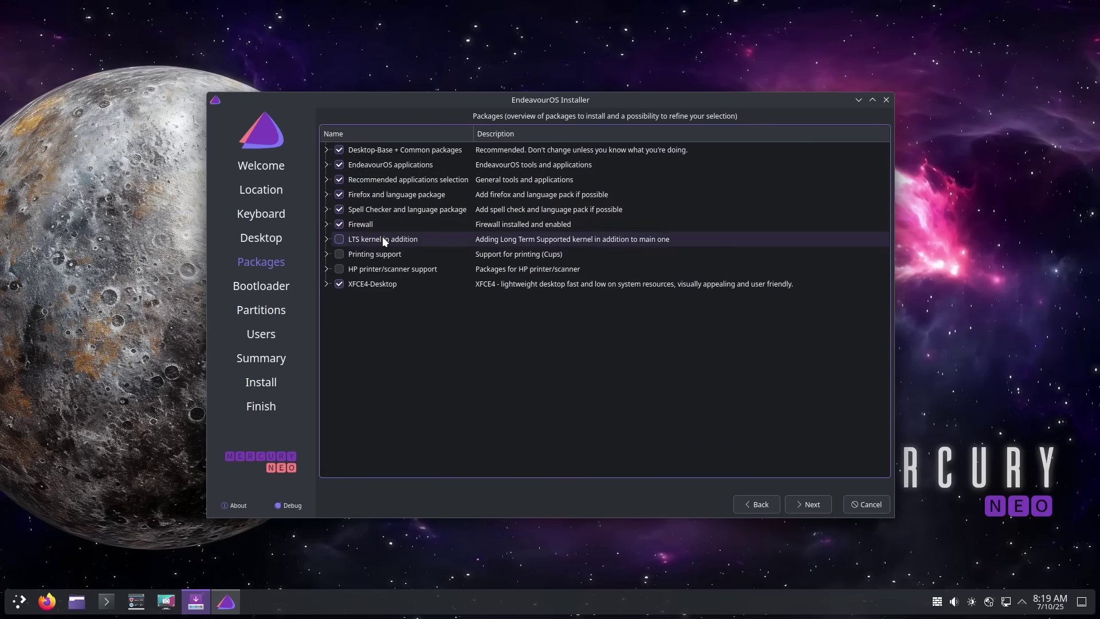
pyautogui.click(818, 503)
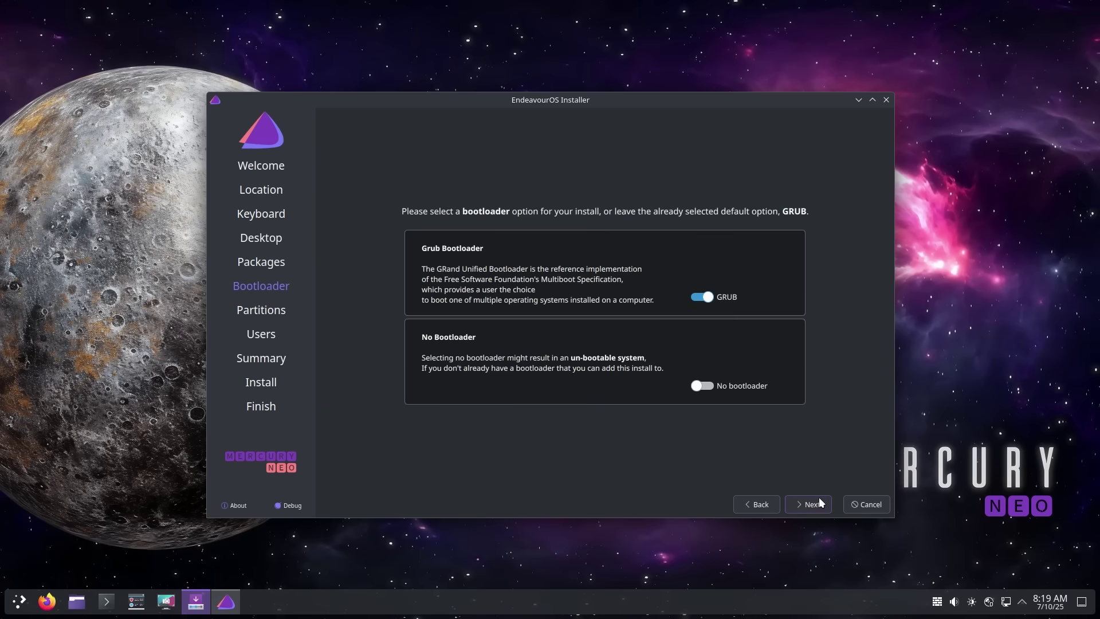
pyautogui.click(820, 497)
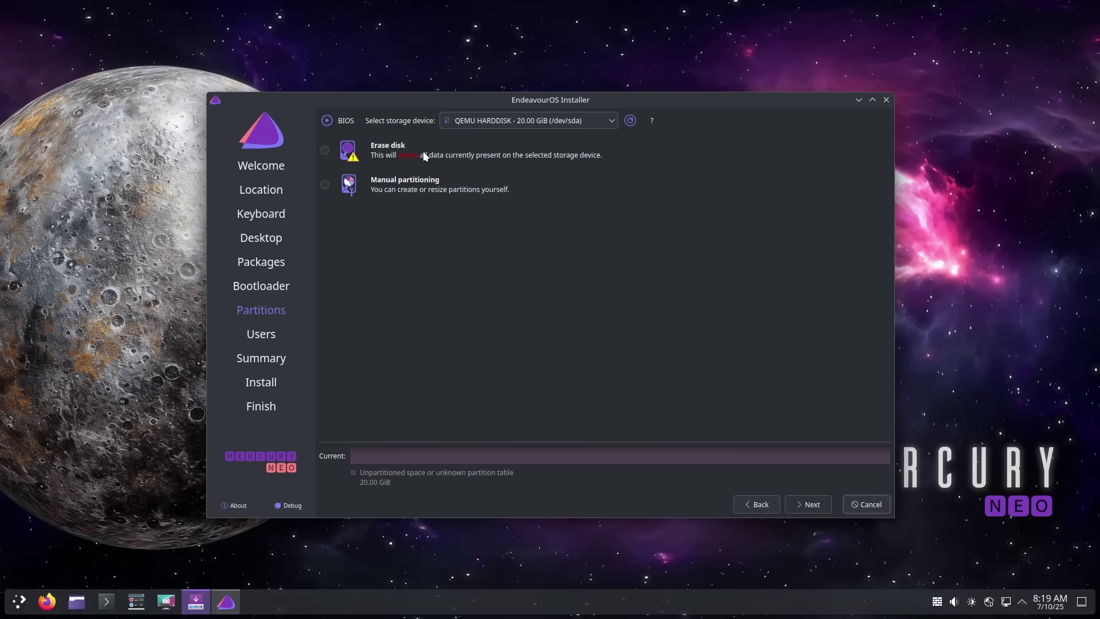
pyautogui.click(325, 151)
# - Fill in the user name and enter the account password twice
pyautogui.click(819, 508)
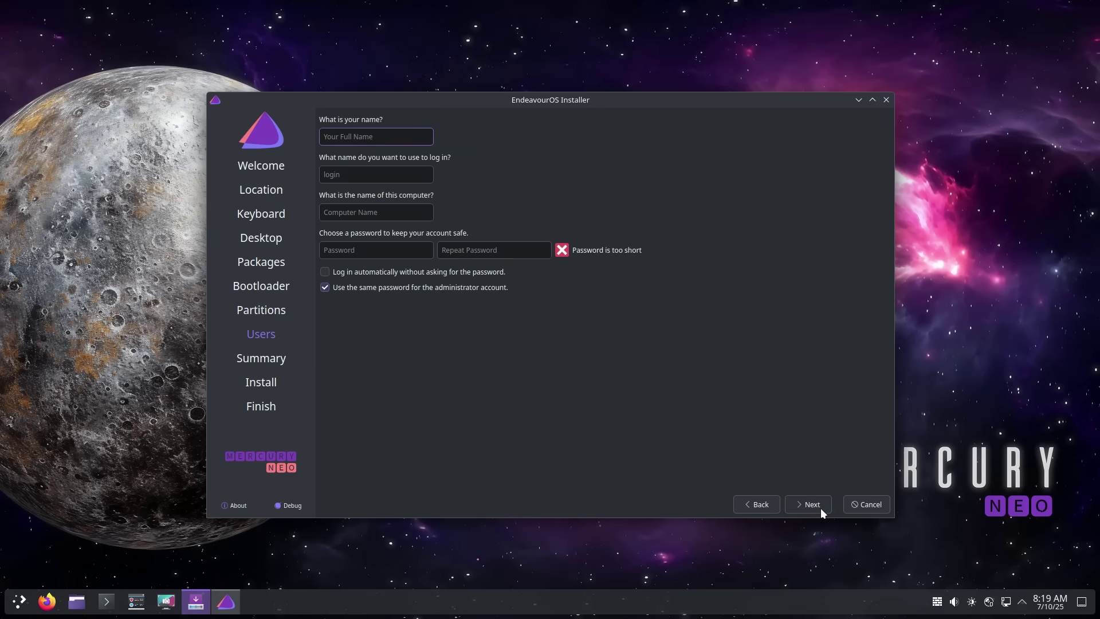
pyautogui.write('LinuxTex')
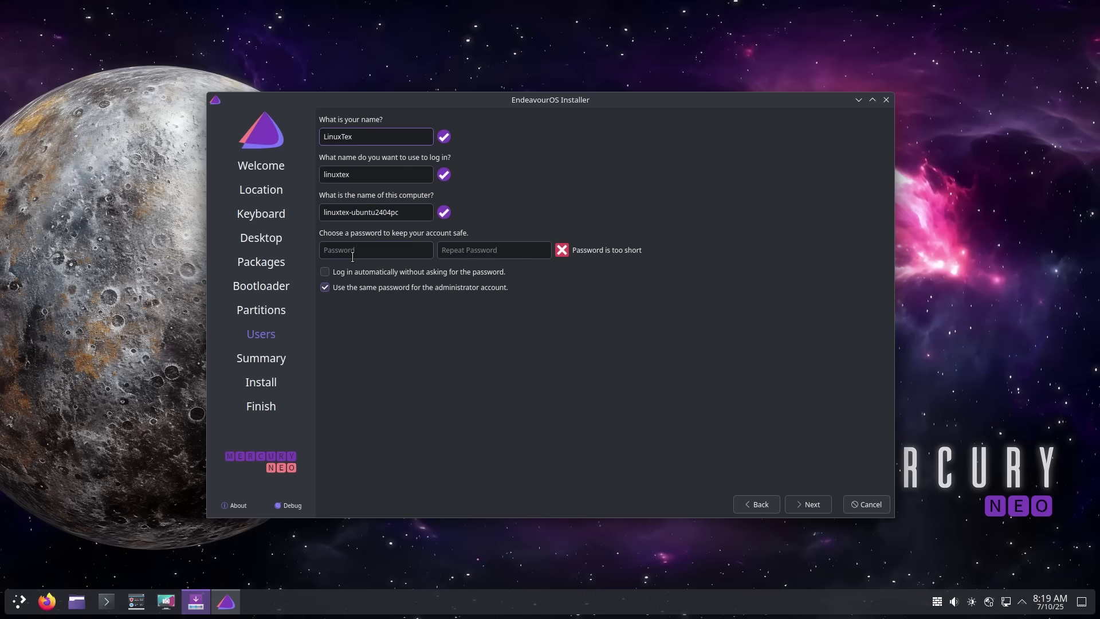
pyautogui.click(352, 257)
pyautogui.write('1234')
pyautogui.press('Tab')
pyautogui.write('1234')
# - Review the summary and start the installation with Install Now
pyautogui.click(820, 505)
pyautogui.click(820, 503)
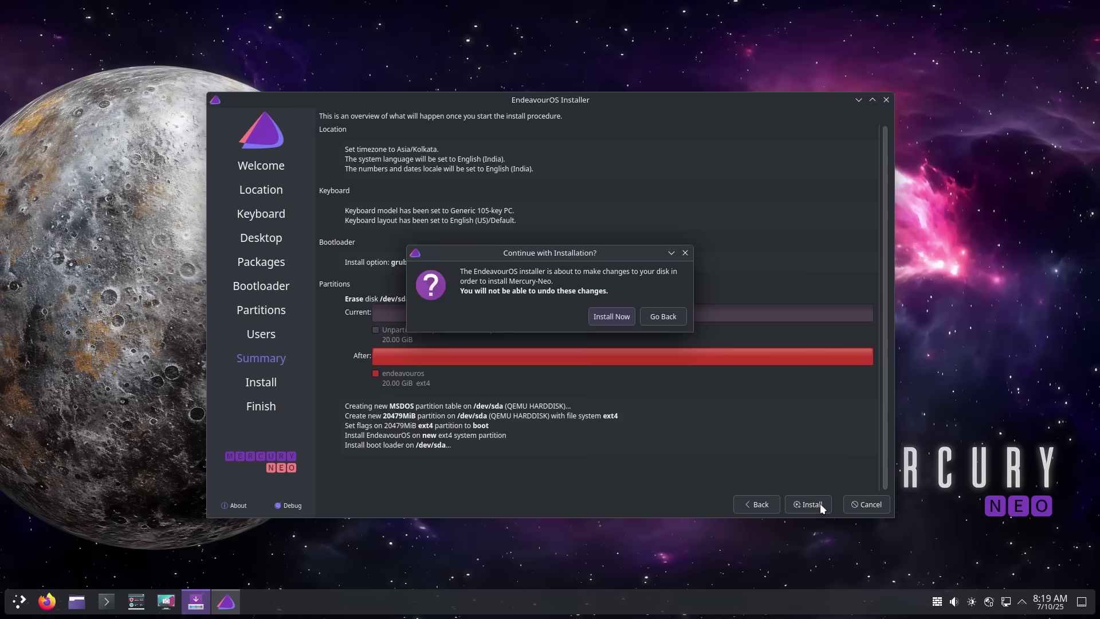
pyautogui.click(625, 318)
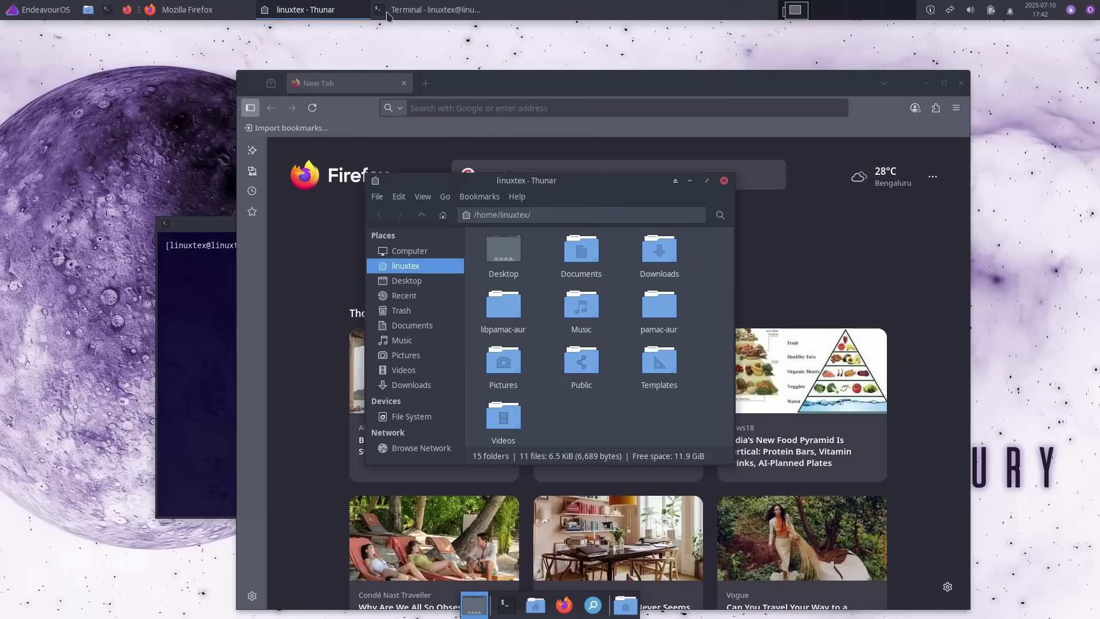
# - Minimize the file manager and Firefox windows and dismiss the add-ons suggestion
pyautogui.click(343, 14)
pyautogui.click(343, 14)
pyautogui.click(927, 83)
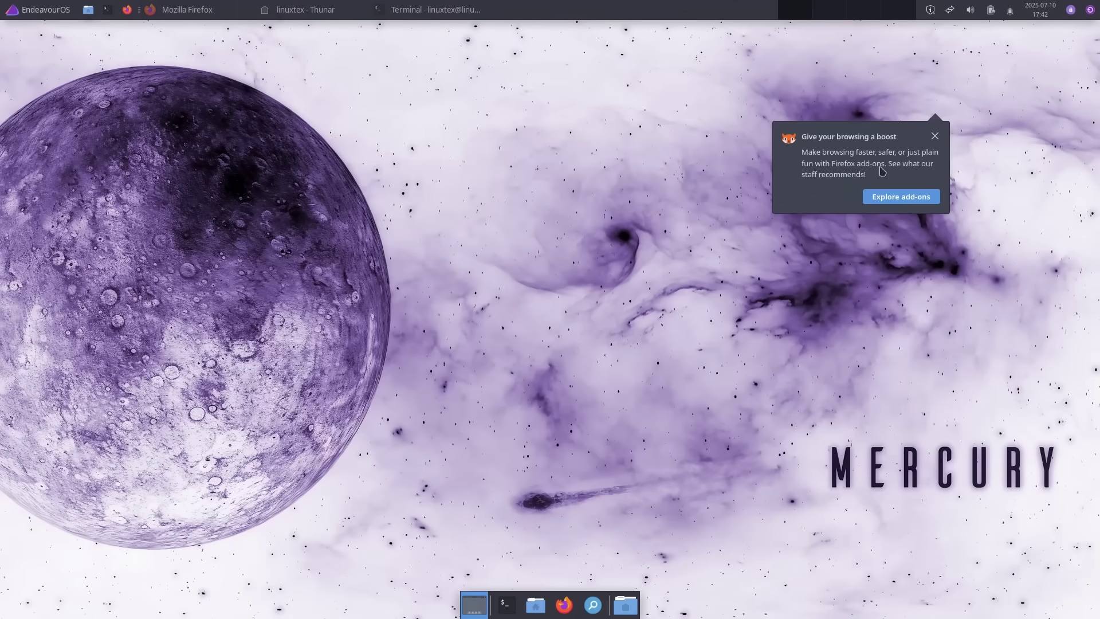
pyautogui.click(933, 137)
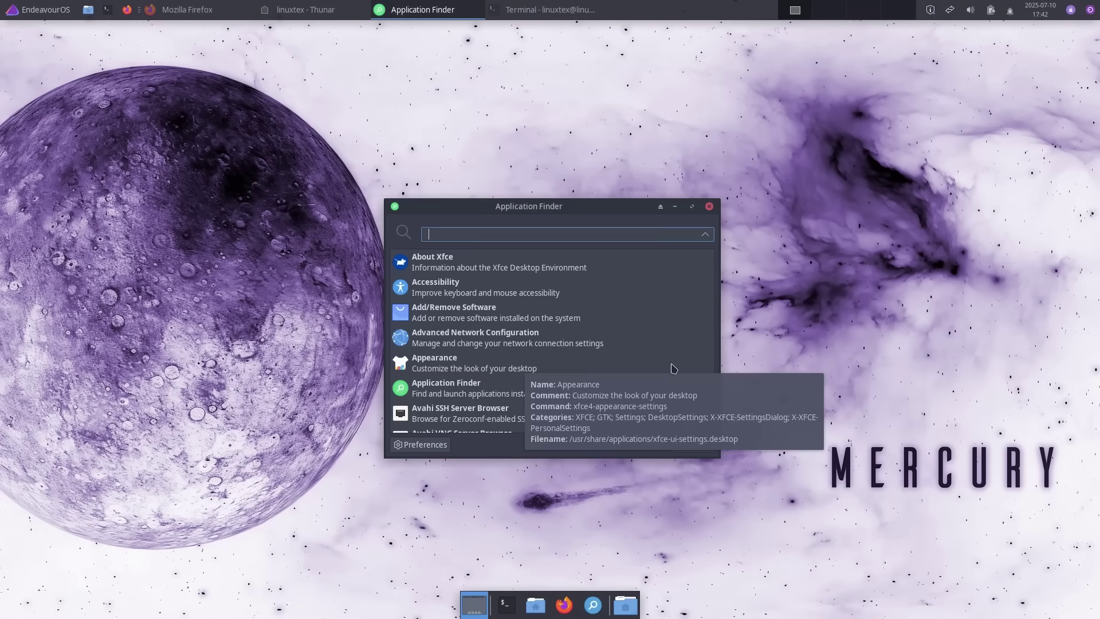
# - Try searches for firefox, file and text in Application Finder, then close it
pyautogui.write('firefox')
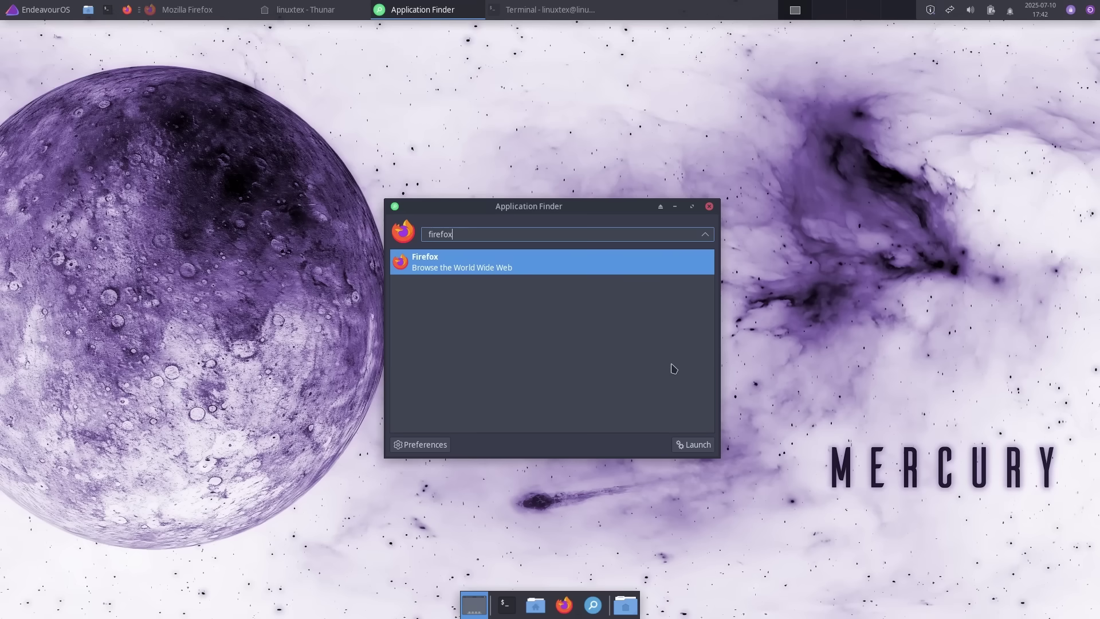
pyautogui.press('BackSpace')
pyautogui.press('BackSpace')
pyautogui.press('BackSpace')
pyautogui.press('BackSpace')
pyautogui.press('BackSpace')
pyautogui.press('BackSpace')
pyautogui.press('BackSpace')
pyautogui.write('file')
pyautogui.press('BackSpace')
pyautogui.press('BackSpace')
pyautogui.press('BackSpace')
pyautogui.press('BackSpace')
pyautogui.write('text')
pyautogui.press('BackSpace')
pyautogui.press('BackSpace')
pyautogui.press('BackSpace')
pyautogui.press('BackSpace')
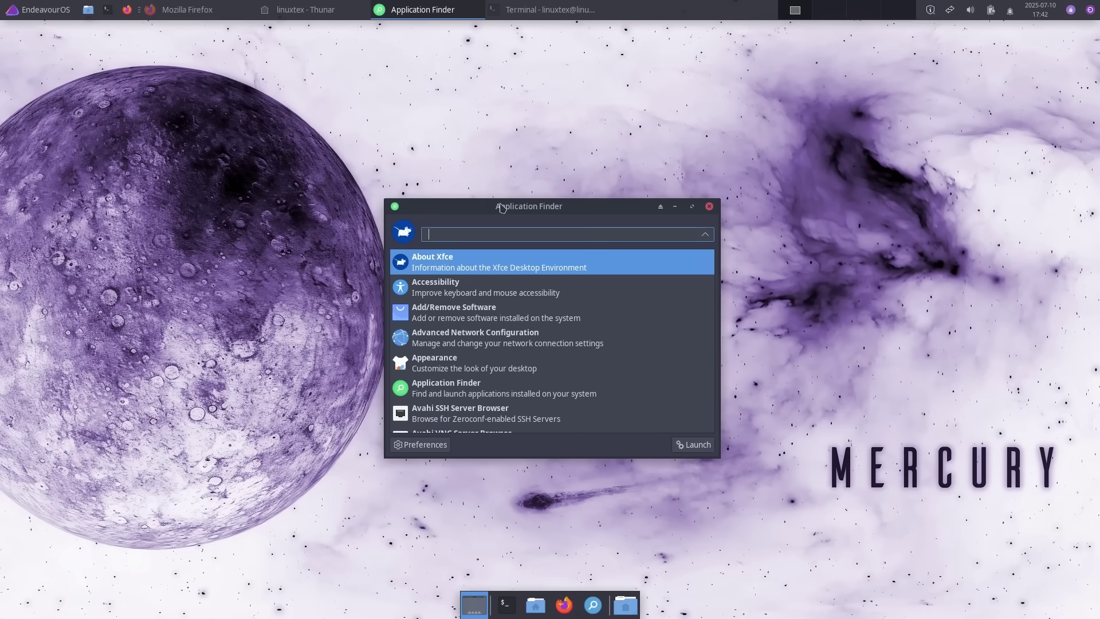
pyautogui.click(710, 207)
# - Switch between workspaces, then close the terminal and file manager windows
pyautogui.click(338, 9)
pyautogui.click(830, 10)
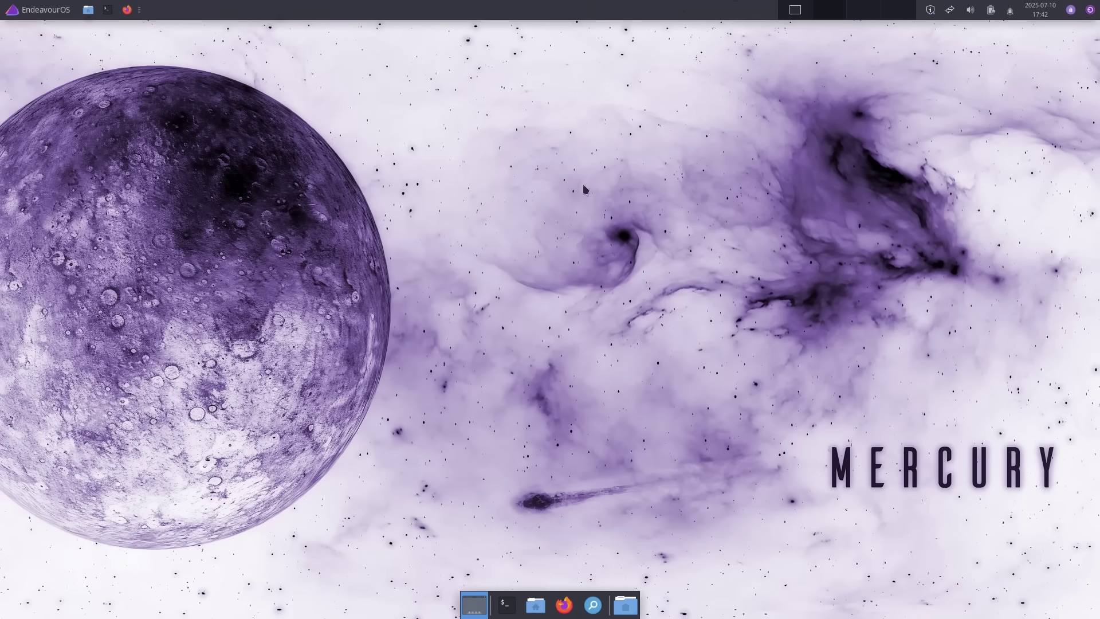
pyautogui.click(786, 15)
pyautogui.click(817, 14)
pyautogui.click(795, 10)
pyautogui.hotkey('alt', 'Tab')
pyautogui.hotkey('alt', 'Tab')
pyautogui.hotkey('alt', 'Tab')
pyautogui.click(691, 225)
pyautogui.click(724, 181)
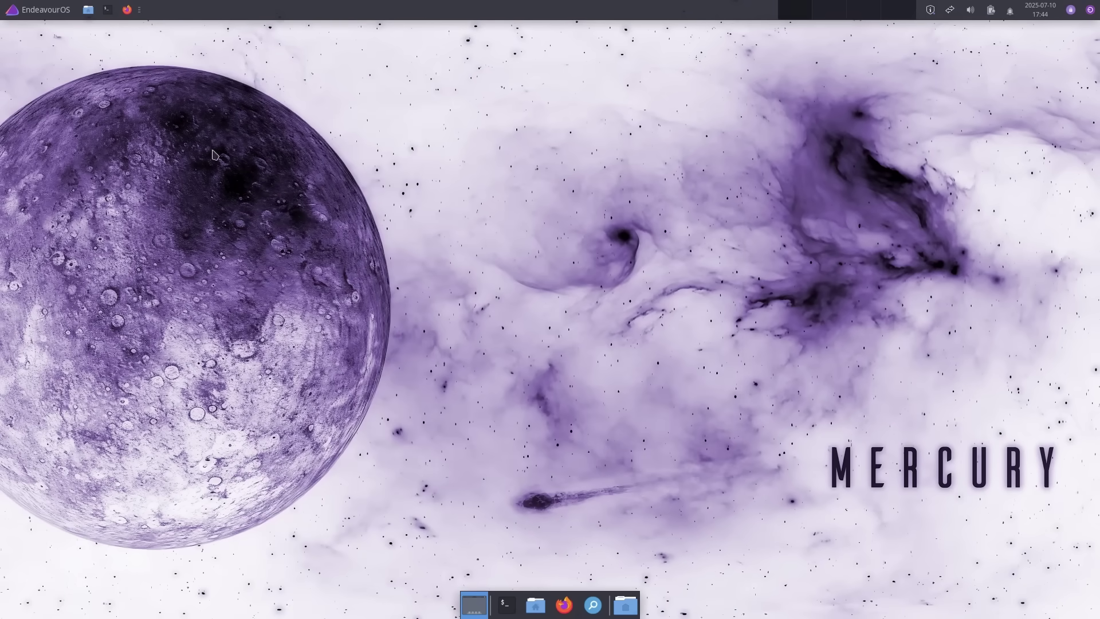
# - Open a centred terminal and run uname -r, showing kernel 6.15.5-arch1-1
pyautogui.hotkey('ctrl', 'alt', 't')
pyautogui.moveTo(309, 36); pyautogui.dragTo(535, 135)
pyautogui.write('uname -r')
pyautogui.press('Return')
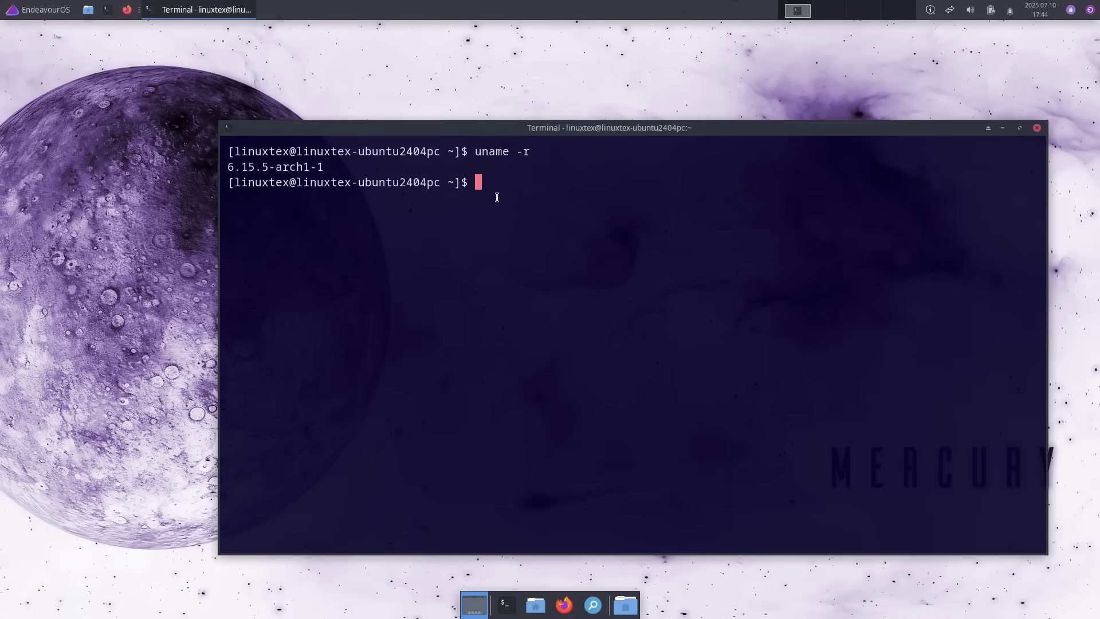
pyautogui.moveTo(338, 163); pyautogui.dragTo(238, 163)
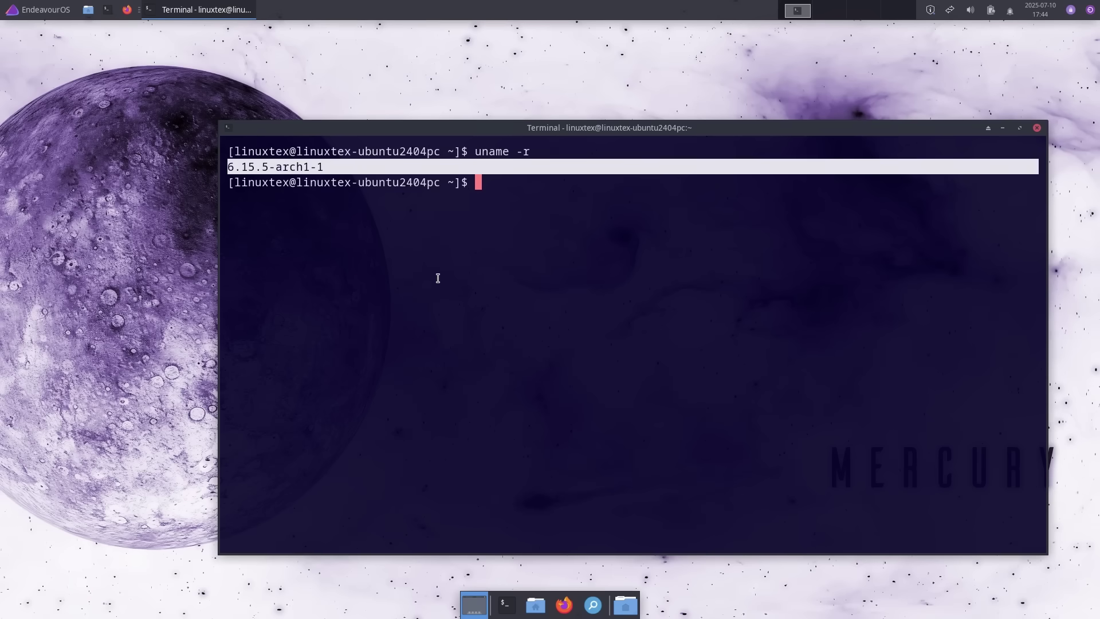
pyautogui.click(687, 322)
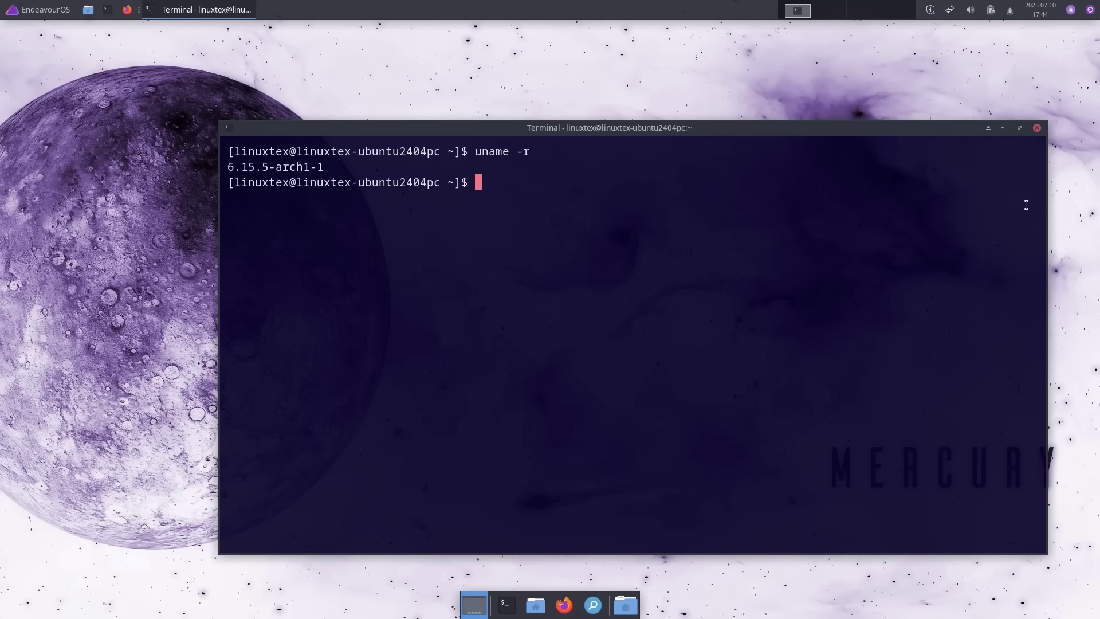
# - Close the terminal and launch Add/Remove Software by searching 'add' in the menu
pyautogui.click(1037, 128)
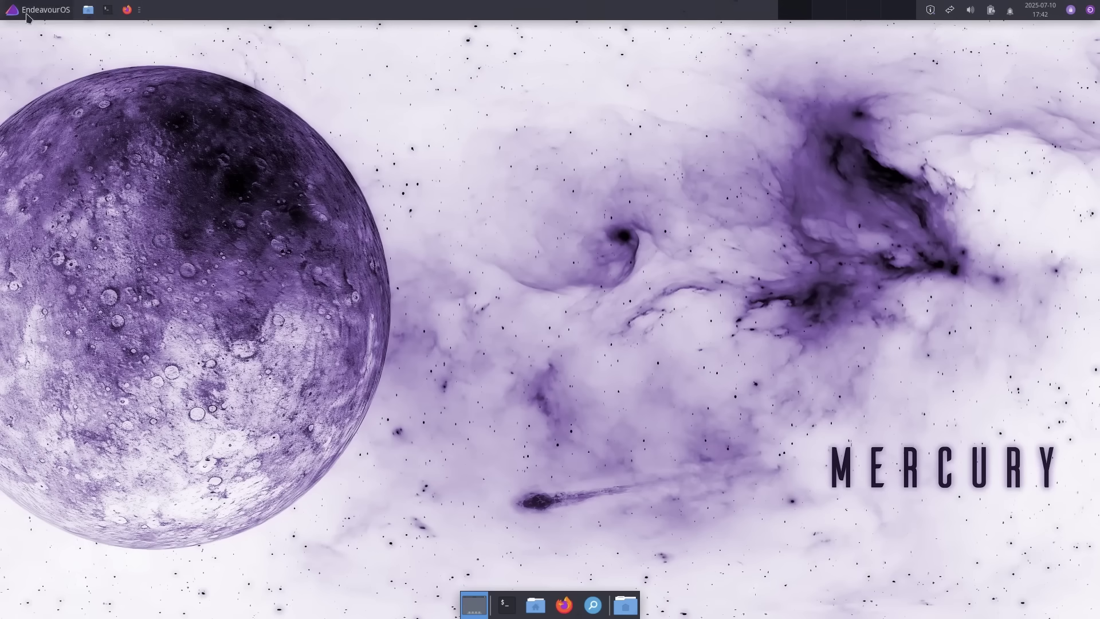
pyautogui.press('super')
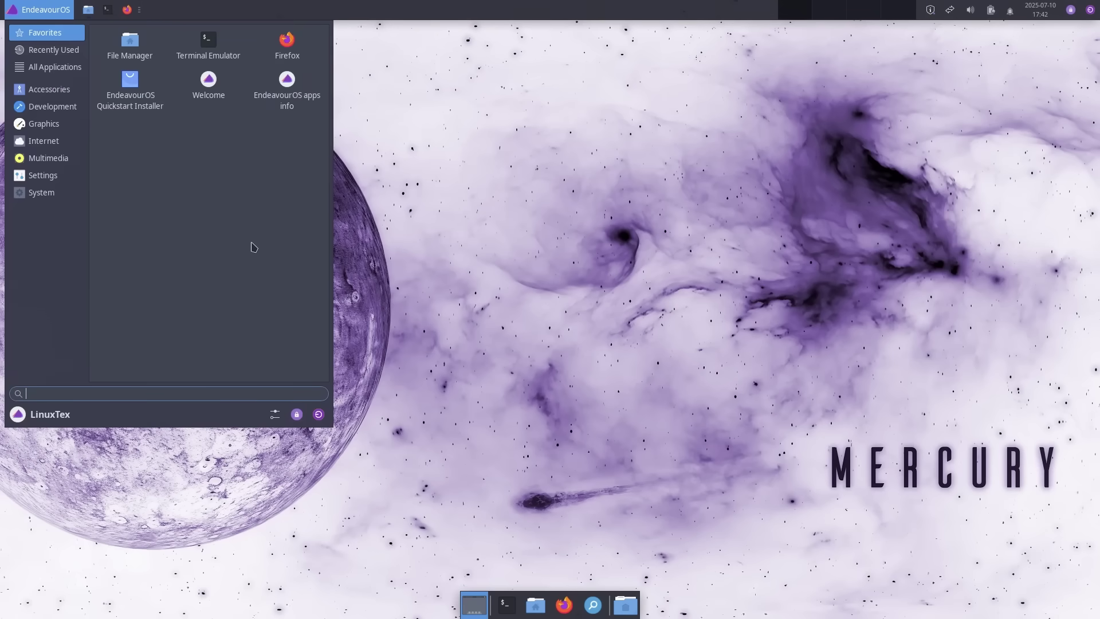
pyautogui.write('add')
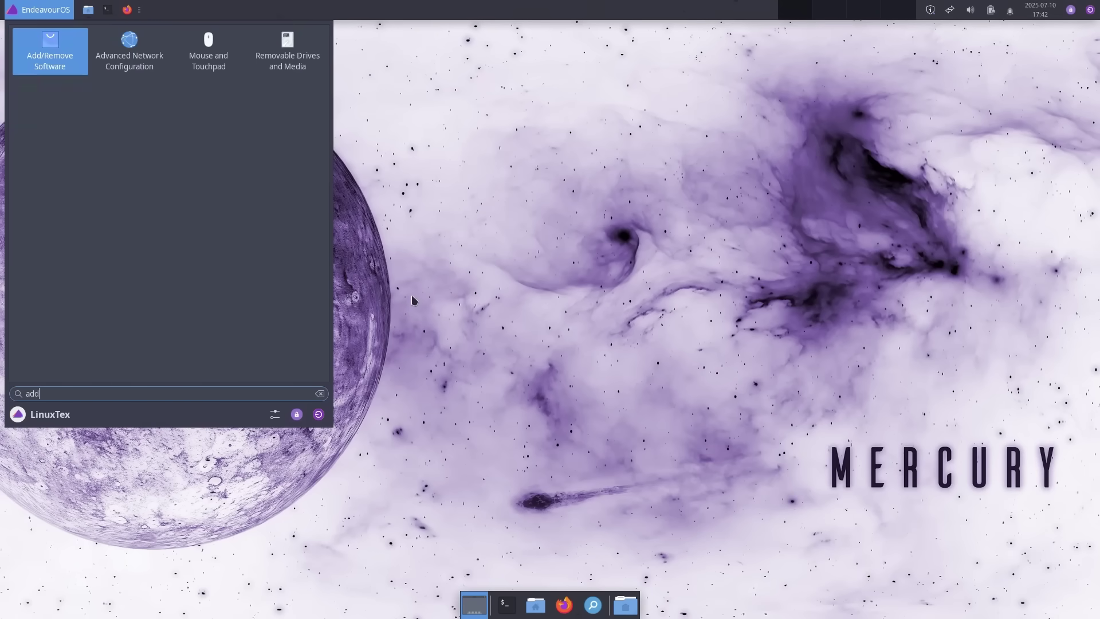
pyautogui.click(65, 68)
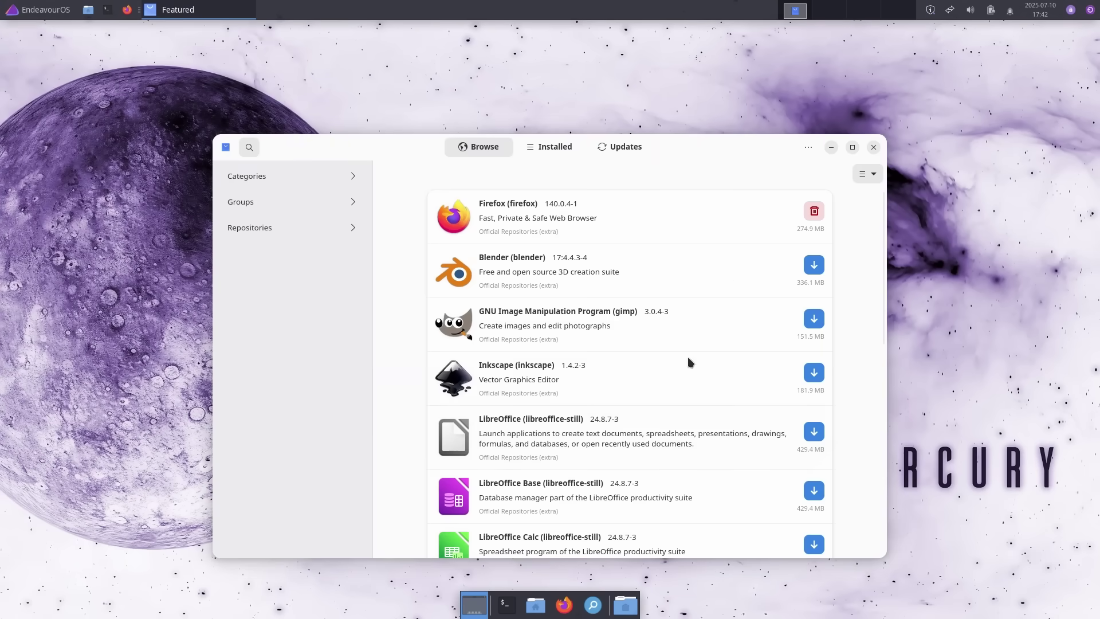
# - View Blender's details, dependencies and files tabs, then return to browsing
pyautogui.scroll(-4, 679, 343)
pyautogui.scroll(5, 524, 229)
pyautogui.click(520, 262)
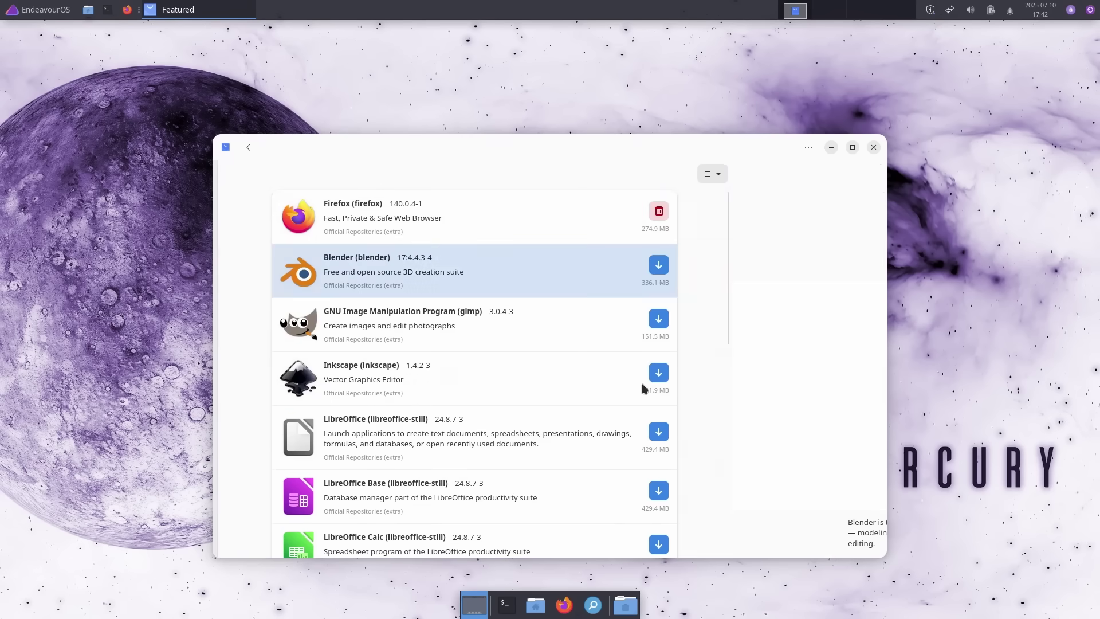
pyautogui.click(576, 259)
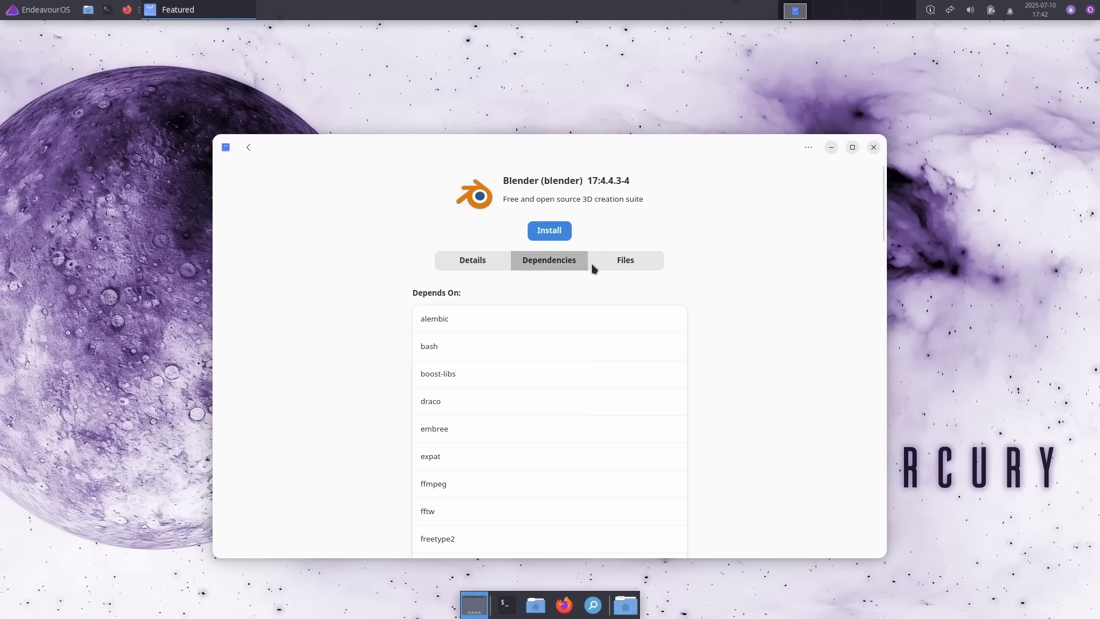
pyautogui.click(621, 263)
pyautogui.click(453, 259)
pyautogui.scroll(-6, 448, 403)
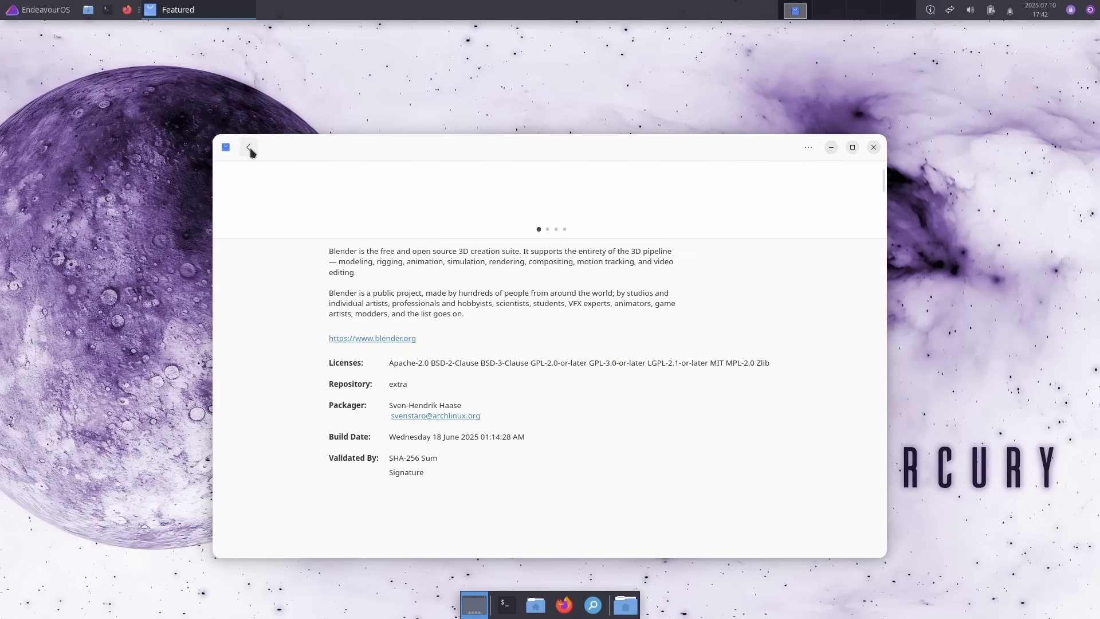
pyautogui.click(249, 149)
# - Browse the core and multilib repository package lists
pyautogui.click(263, 227)
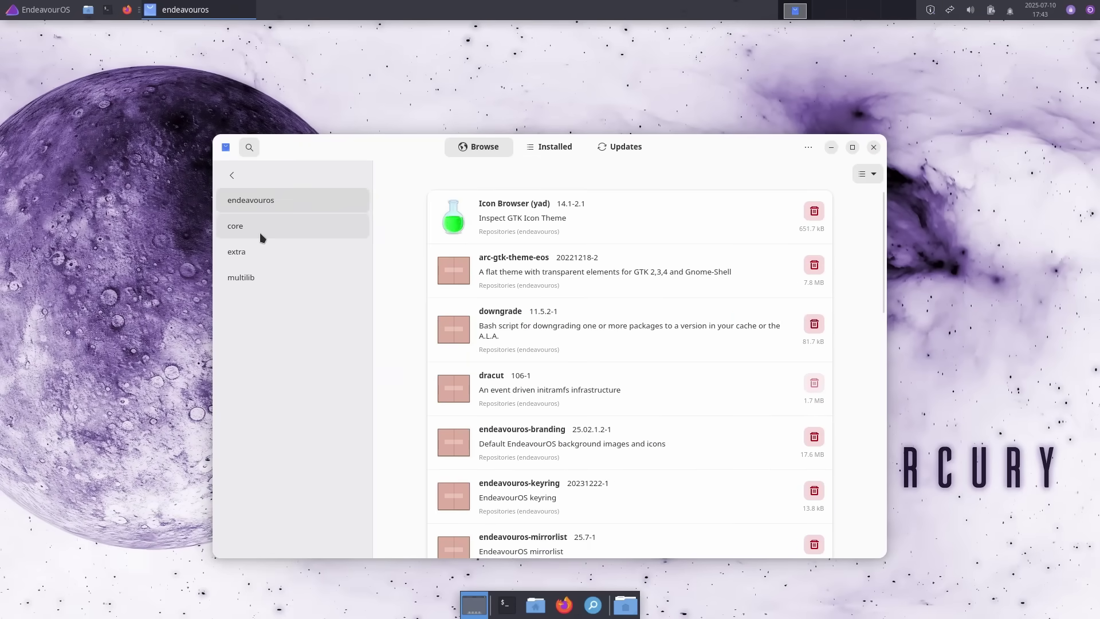
pyautogui.click(256, 226)
pyautogui.scroll(-2, 509, 265)
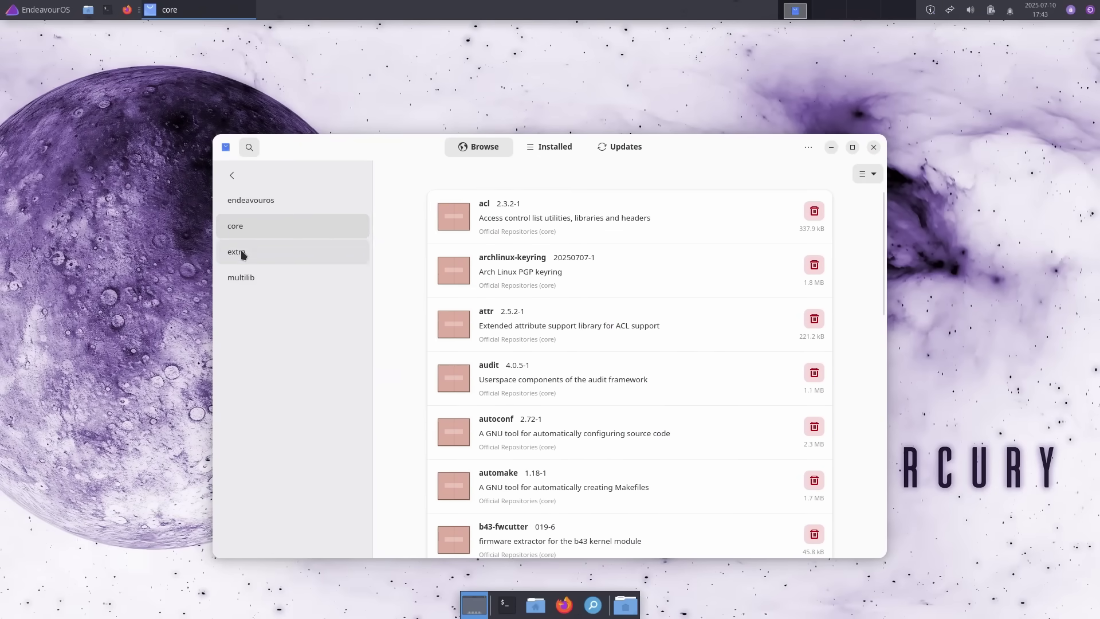
pyautogui.scroll(-10, 690, 294)
pyautogui.click(267, 278)
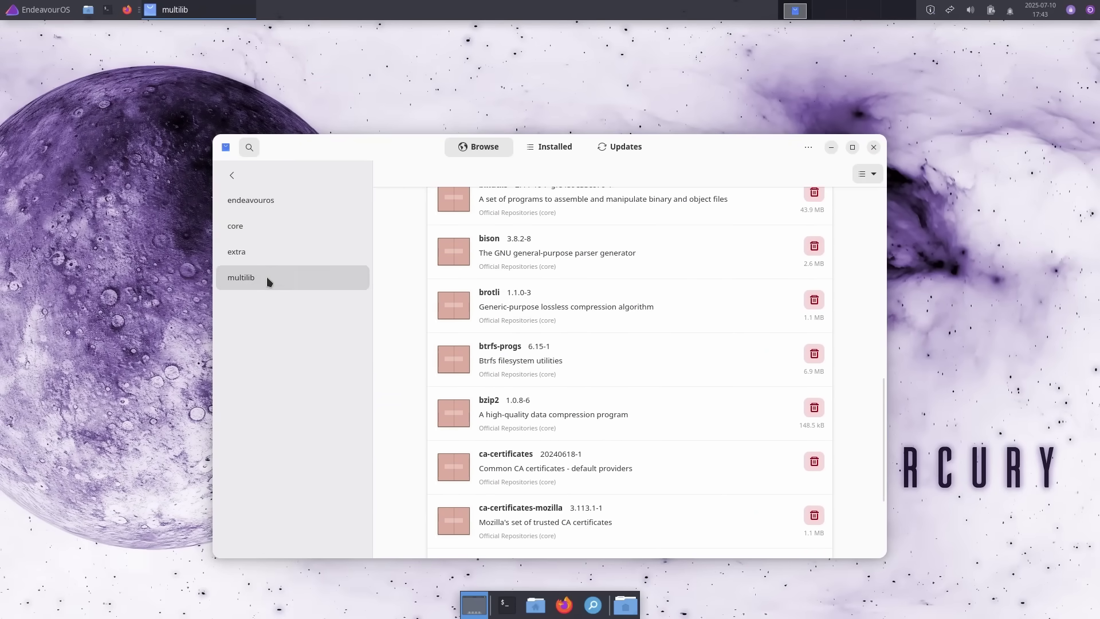
pyautogui.click(233, 177)
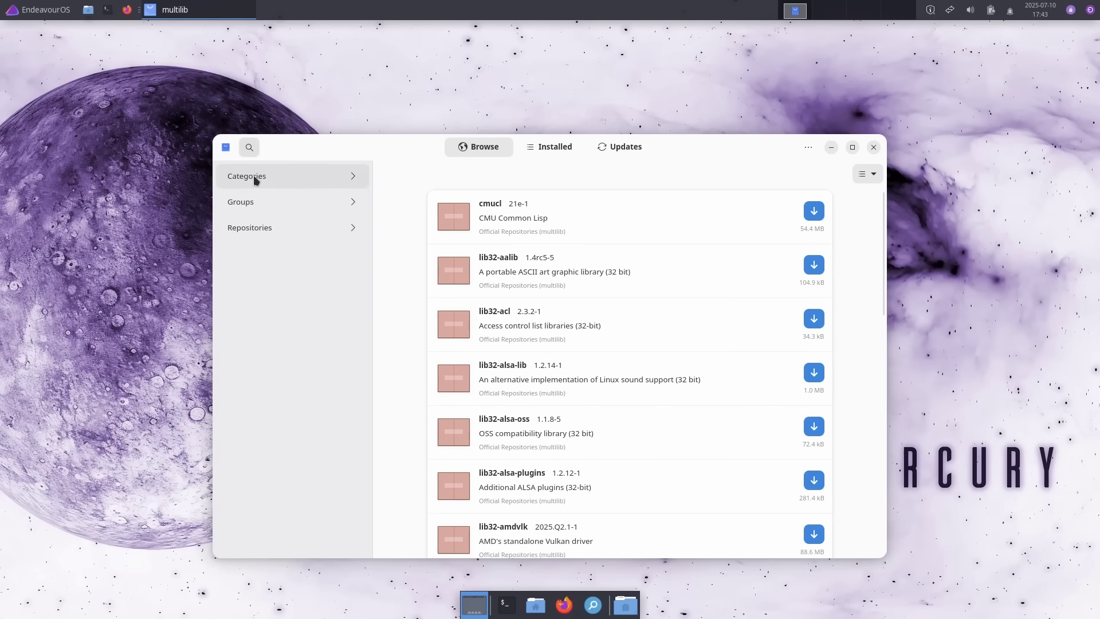
# - Browse Featured apps, view Oracle VirtualBox, then open Telegram's details and enlarge its screenshot
pyautogui.click(254, 175)
pyautogui.scroll(-2, 558, 292)
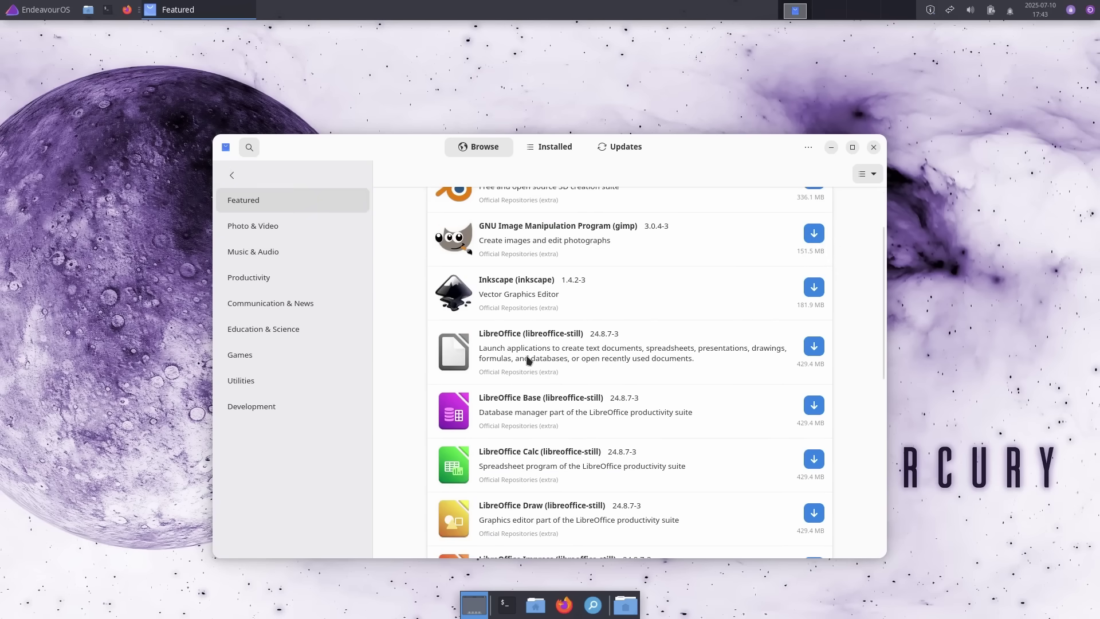
pyautogui.scroll(-6, 543, 359)
pyautogui.click(581, 403)
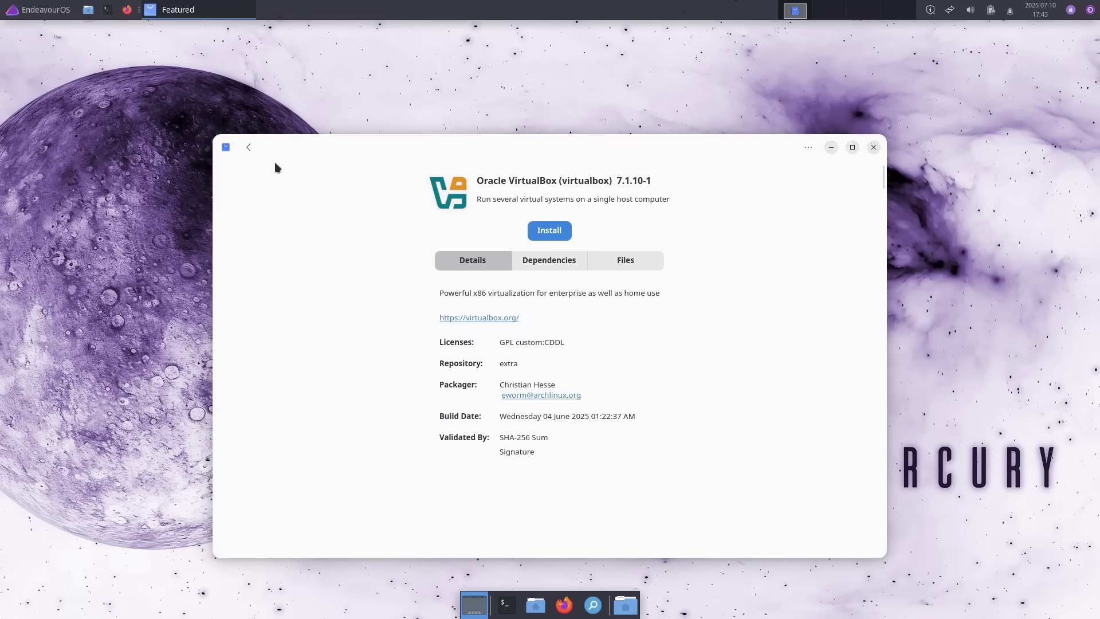
pyautogui.hotkey('alt', 'Left')
pyautogui.scroll(-1, 591, 479)
pyautogui.click(591, 479)
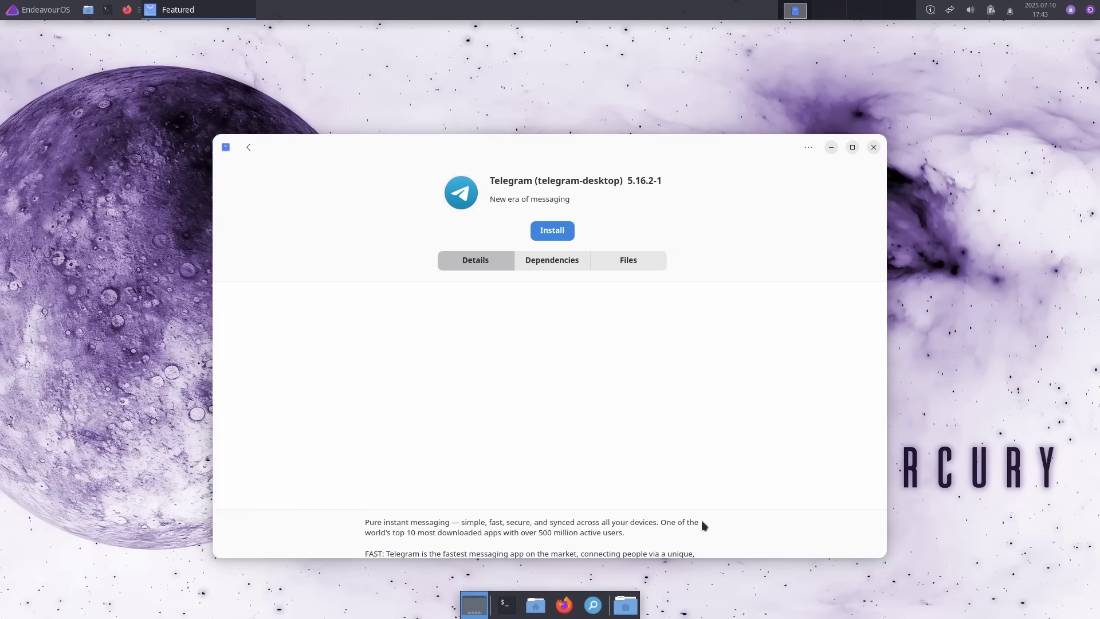
pyautogui.click(549, 395)
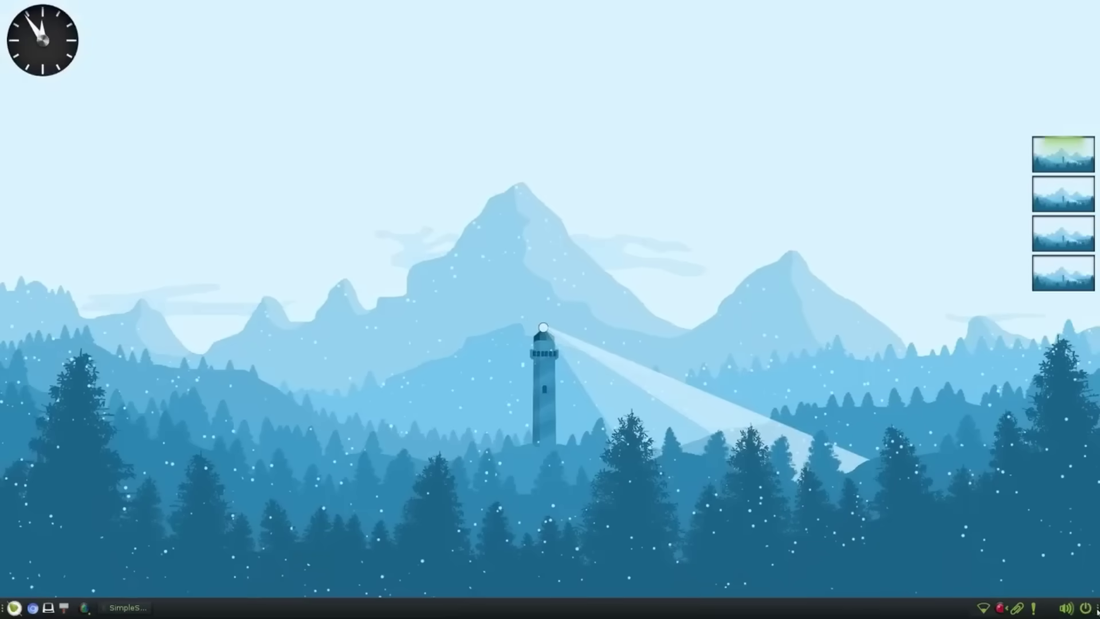
# - Check the shelf's power, volume, clipboard and network menus, turning Wi-Fi off
pyautogui.click(1092, 612)
pyautogui.click(1092, 612)
pyautogui.click(1073, 610)
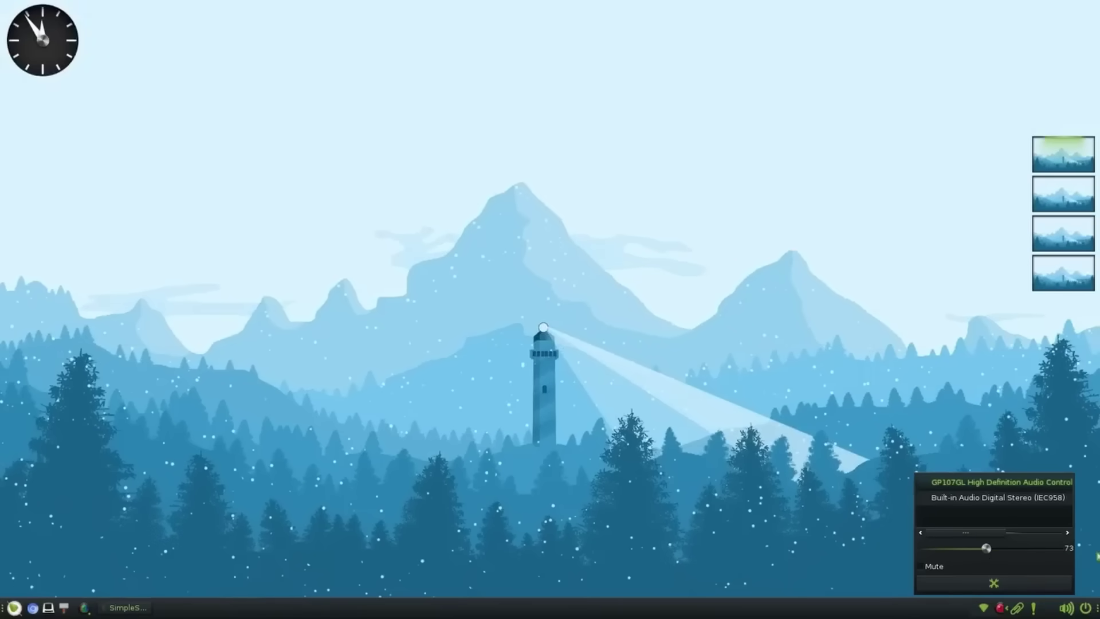
pyautogui.click(1017, 608)
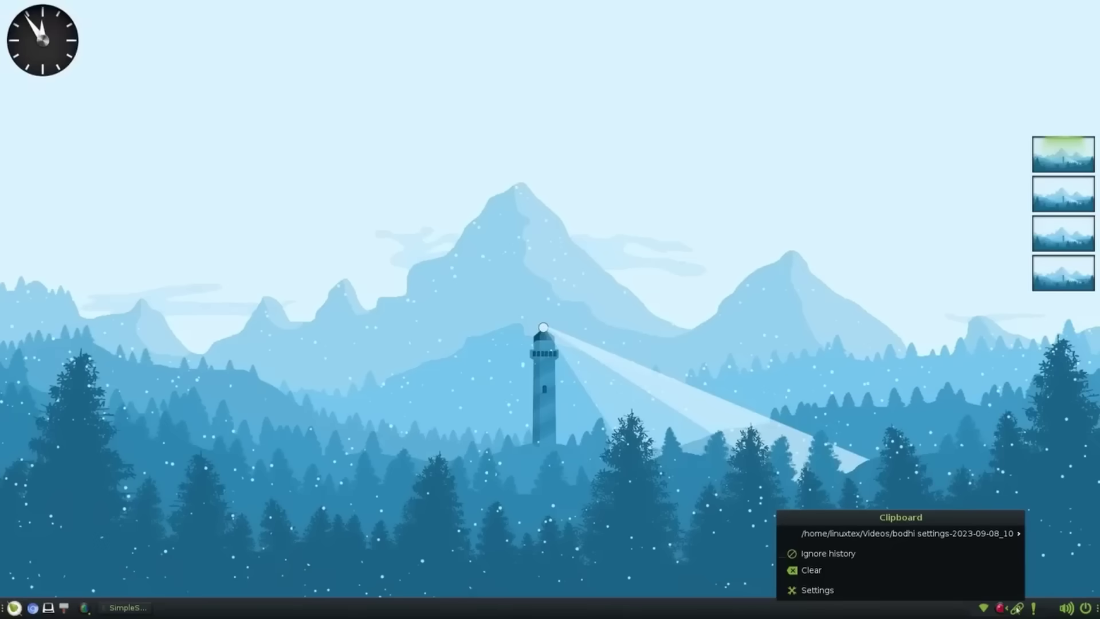
pyautogui.click(1018, 609)
pyautogui.click(984, 610)
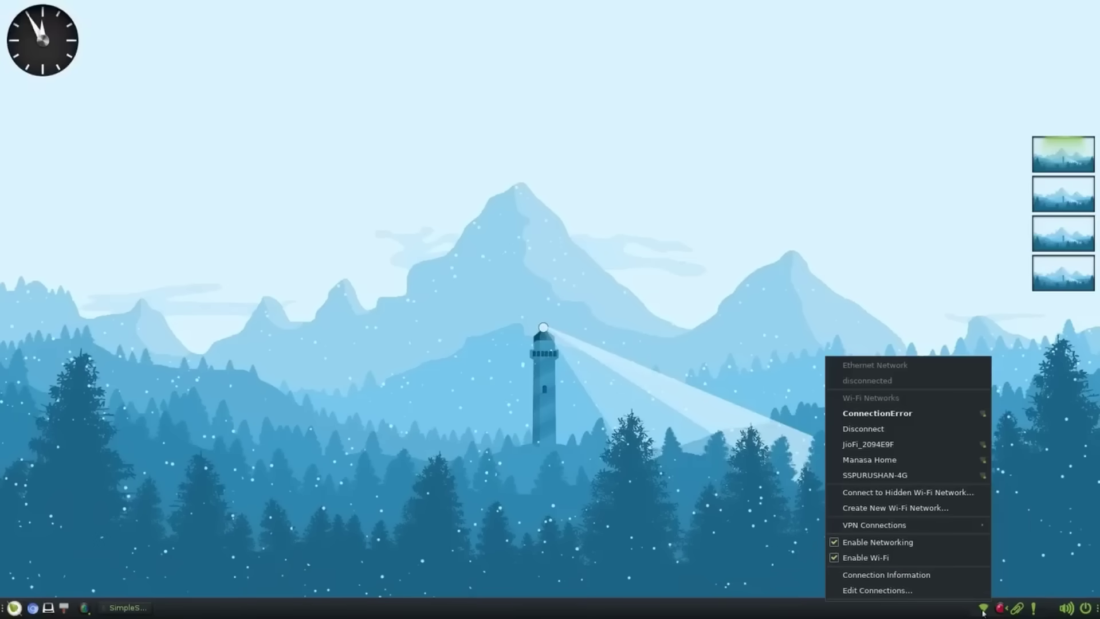
pyautogui.click(852, 558)
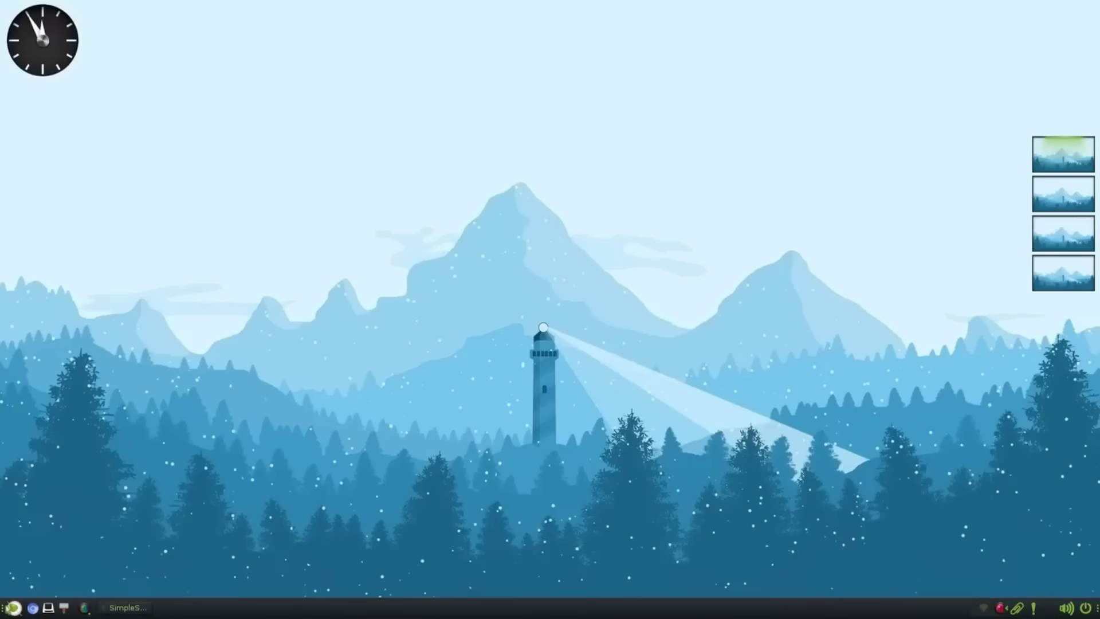
# - Bring up the Bodhi main menu and browse its Places and Applications submenus
pyautogui.click(13, 608)
pyautogui.moveTo(64, 591)
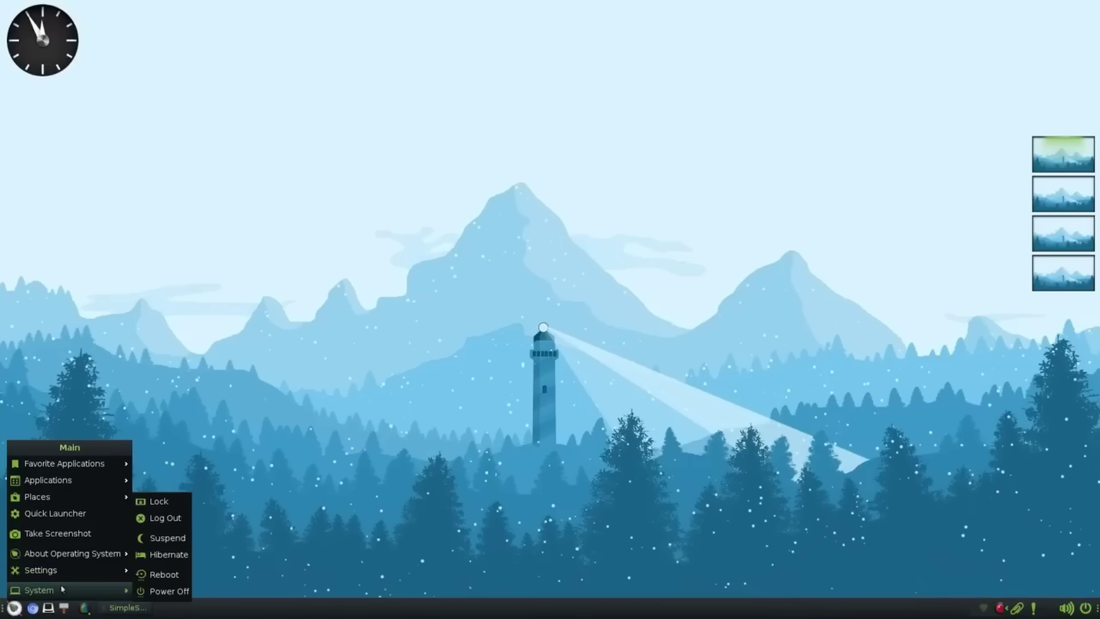
pyautogui.moveTo(111, 570)
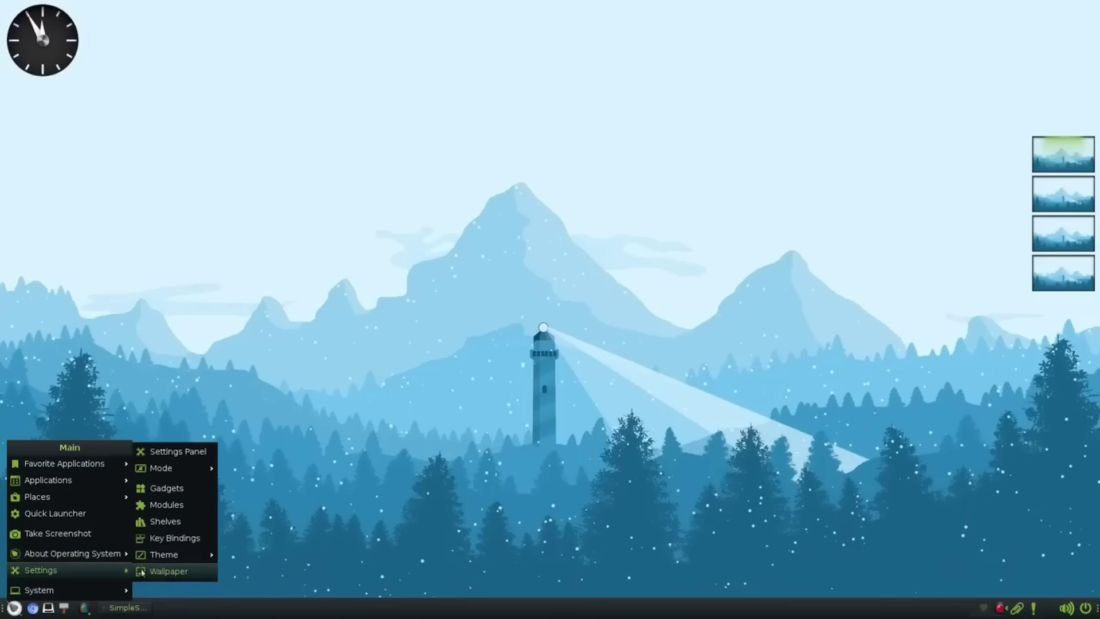
pyautogui.moveTo(191, 556)
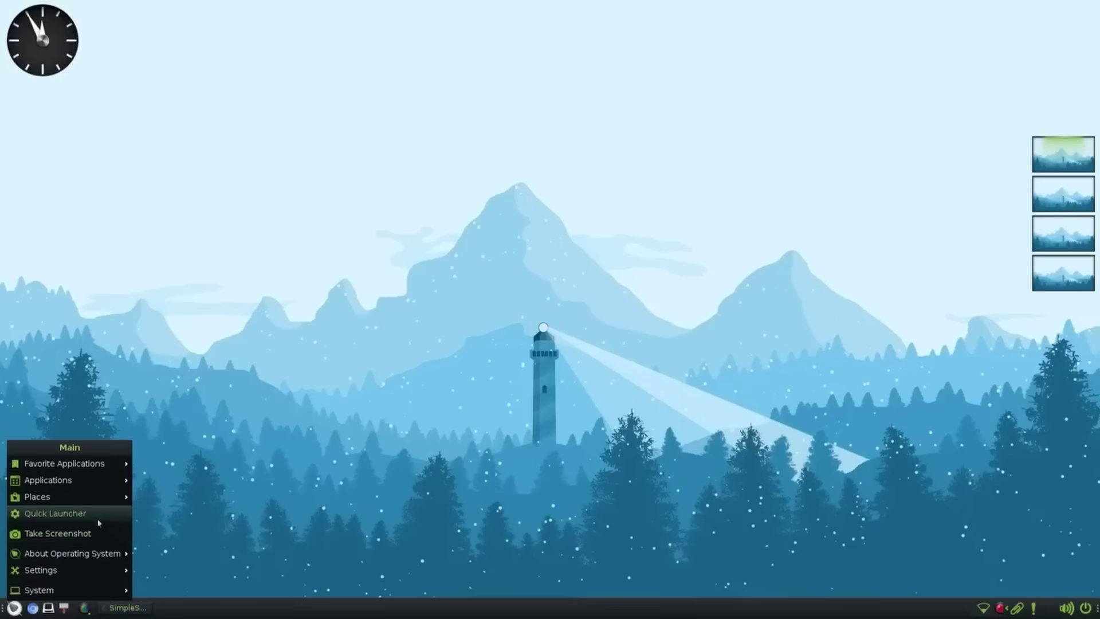
pyautogui.moveTo(84, 498)
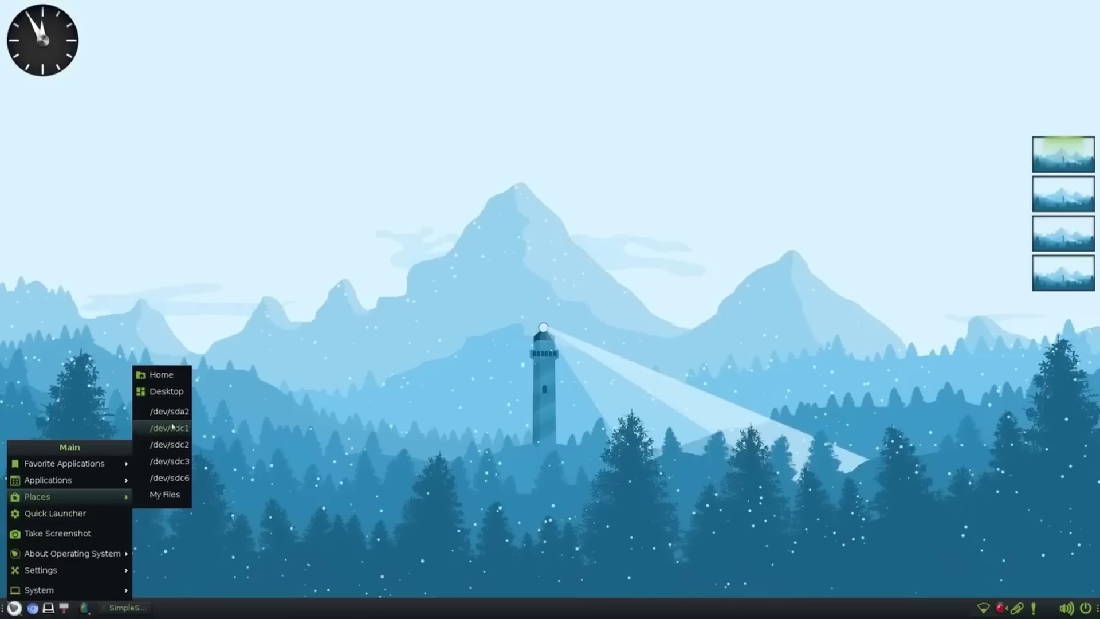
pyautogui.moveTo(115, 480)
pyautogui.moveTo(170, 486)
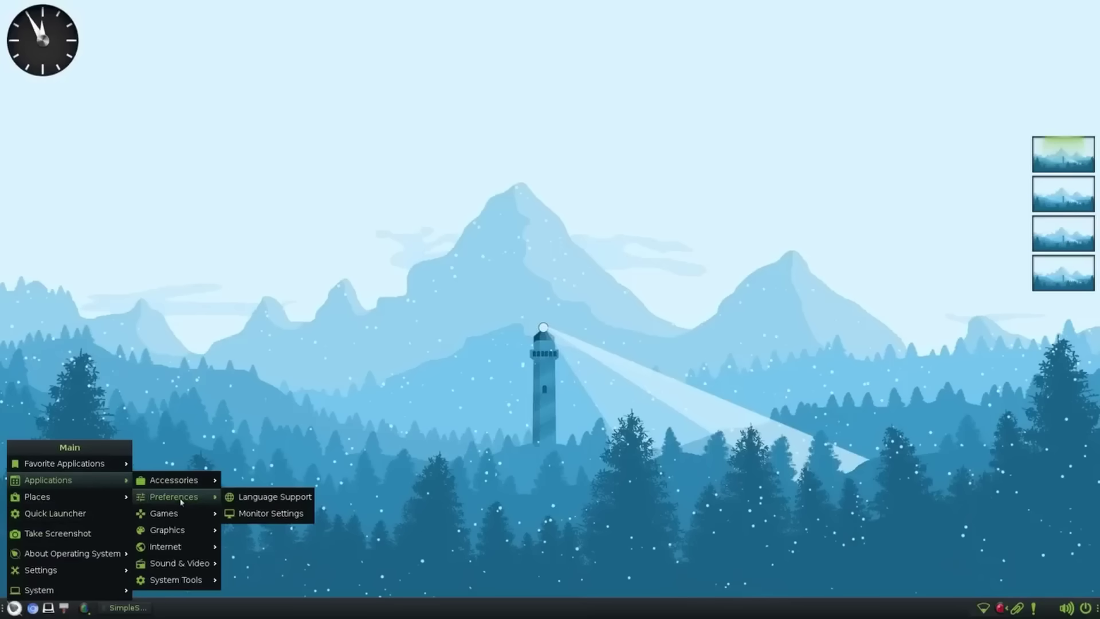
pyautogui.moveTo(184, 534)
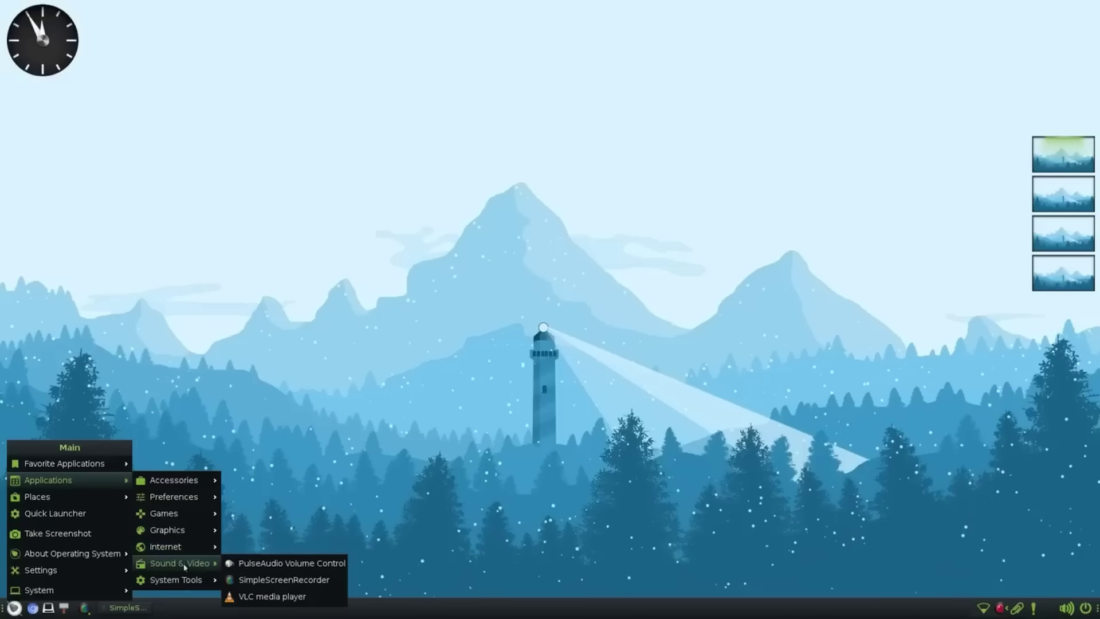
pyautogui.moveTo(187, 588)
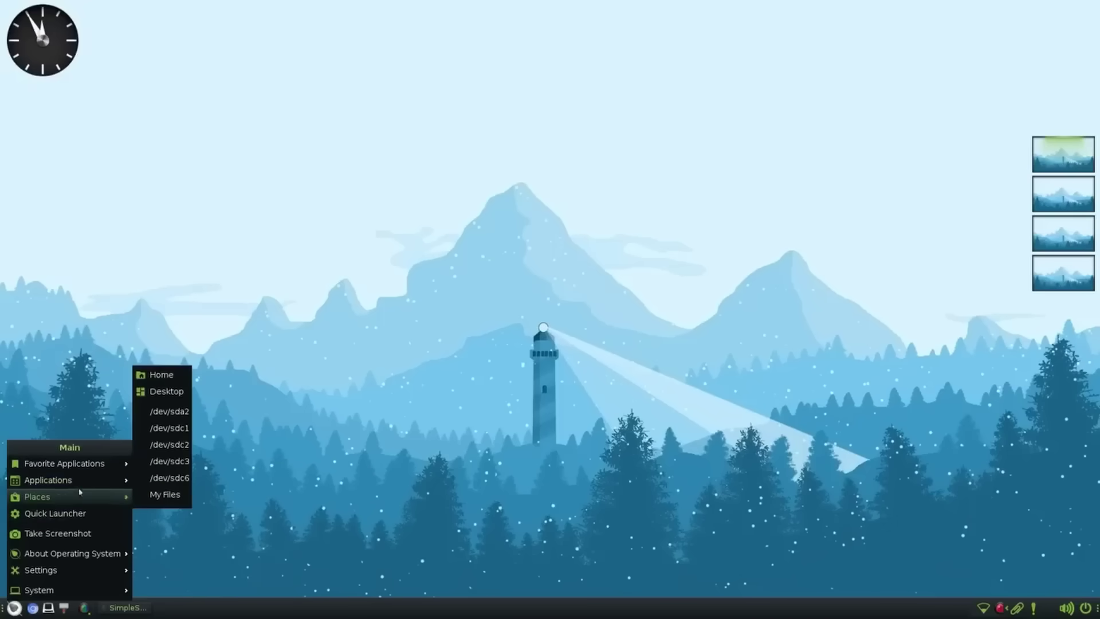
# - On workspace 2, bring up and dismiss the main menu from the desktop and the panel
pyautogui.moveTo(82, 469)
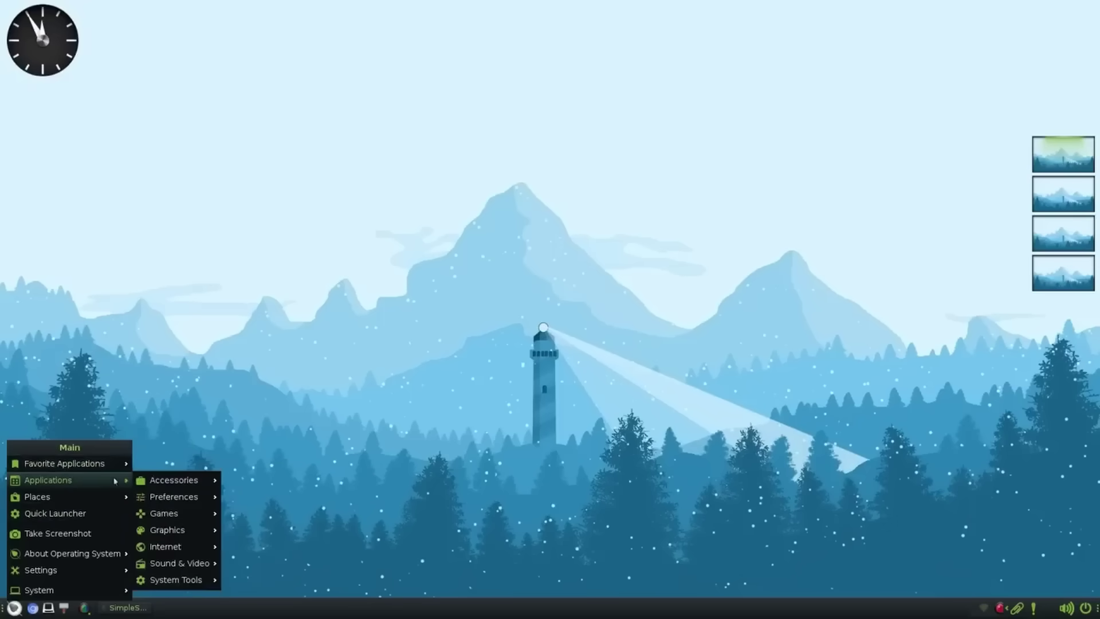
pyautogui.hotkey('ctrl', 'alt', 'Down')
pyautogui.rightClick(343, 176)
pyautogui.moveTo(367, 197)
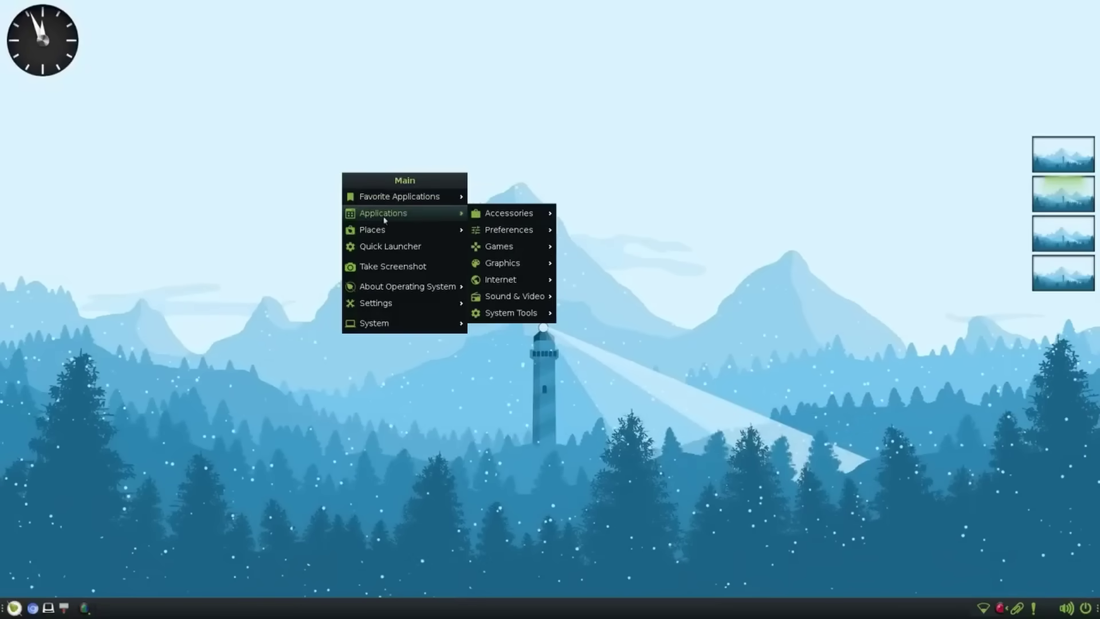
pyautogui.moveTo(394, 239)
pyautogui.click(14, 609)
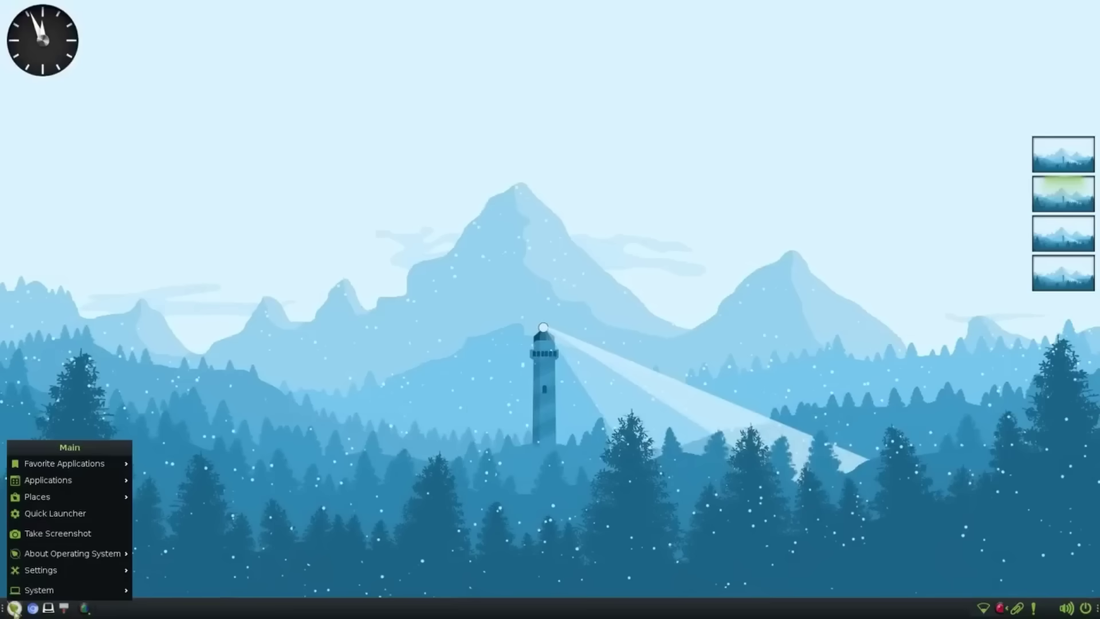
pyautogui.click(15, 608)
pyautogui.rightClick(347, 246)
pyautogui.moveTo(410, 288)
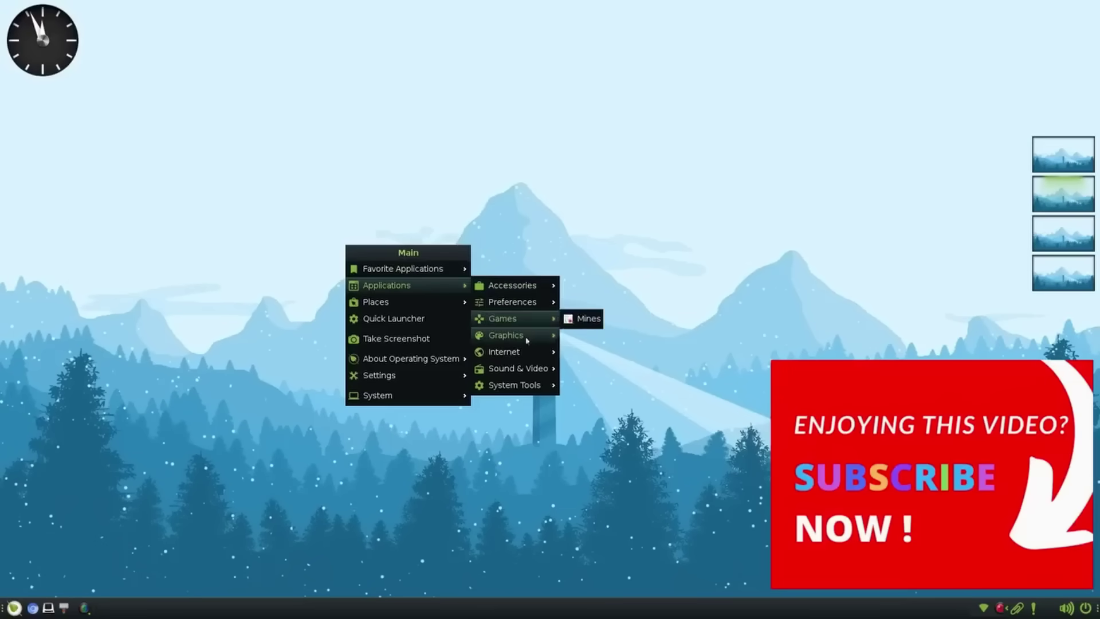
pyautogui.moveTo(513, 368)
pyautogui.click(525, 141)
# - Launch Leafpad from the desktop favourites, write 'Bodhi Linux :)', and close the window
pyautogui.middleClick(273, 140)
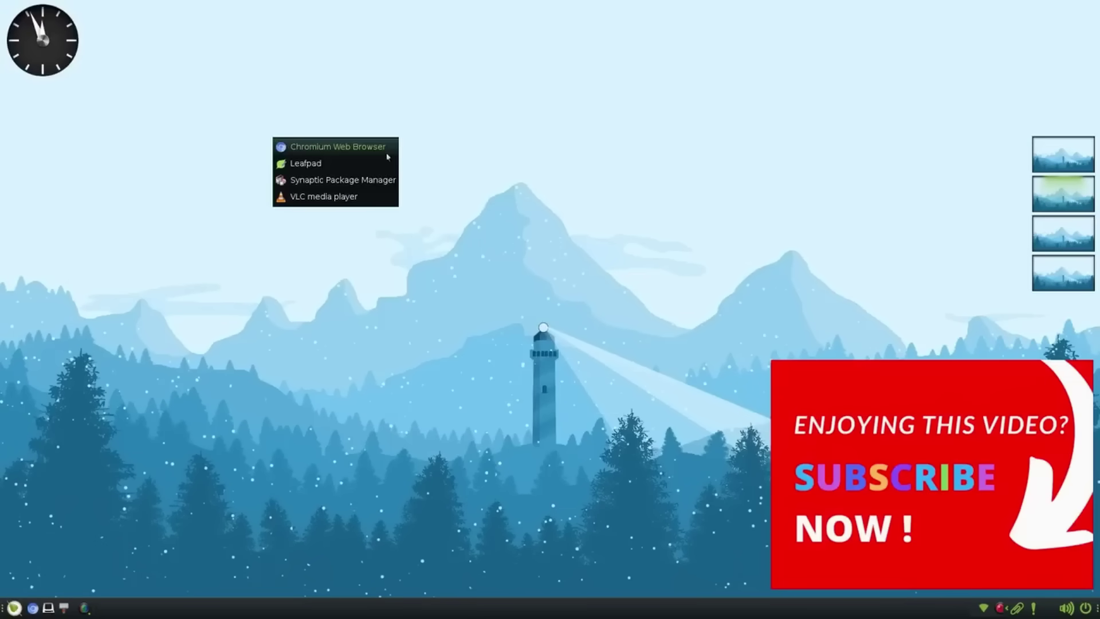
pyautogui.click(401, 269)
pyautogui.middleClick(321, 165)
pyautogui.click(359, 193)
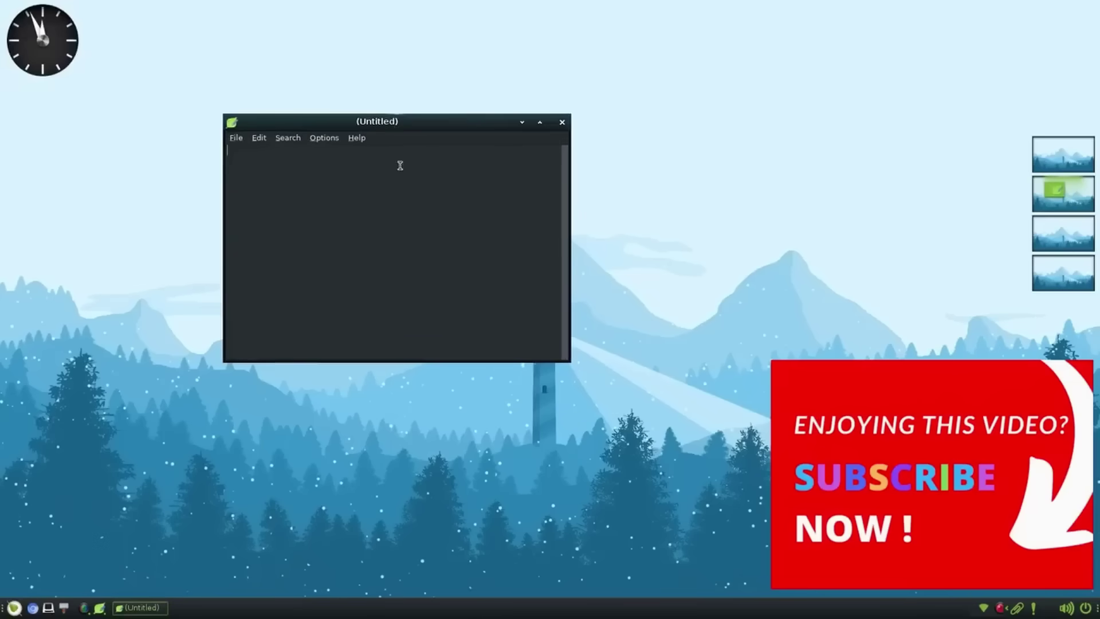
pyautogui.write('Bodhi Linux :)')
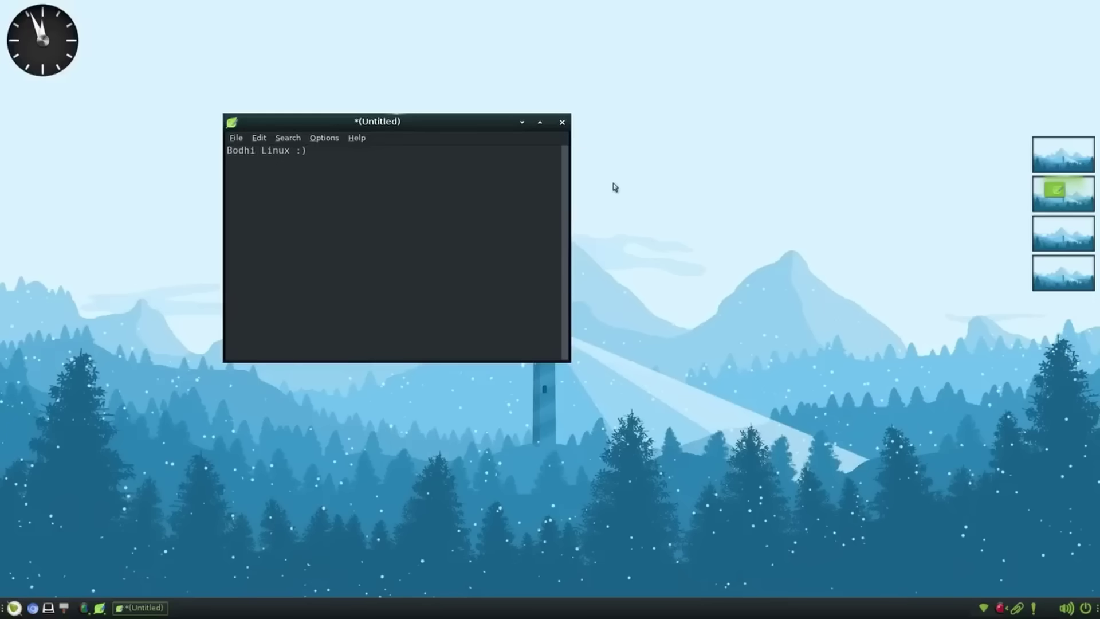
pyautogui.click(562, 125)
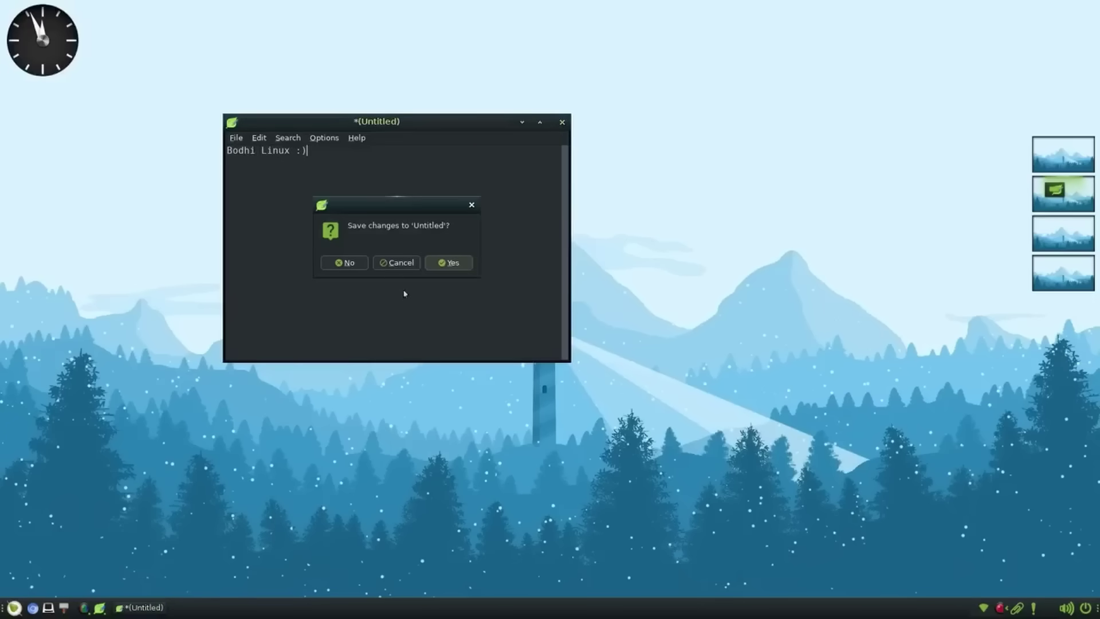
# - Discard the unsaved Leafpad text, then launch Synaptic Package Manager and authenticate
pyautogui.click(356, 263)
pyautogui.click(339, 140)
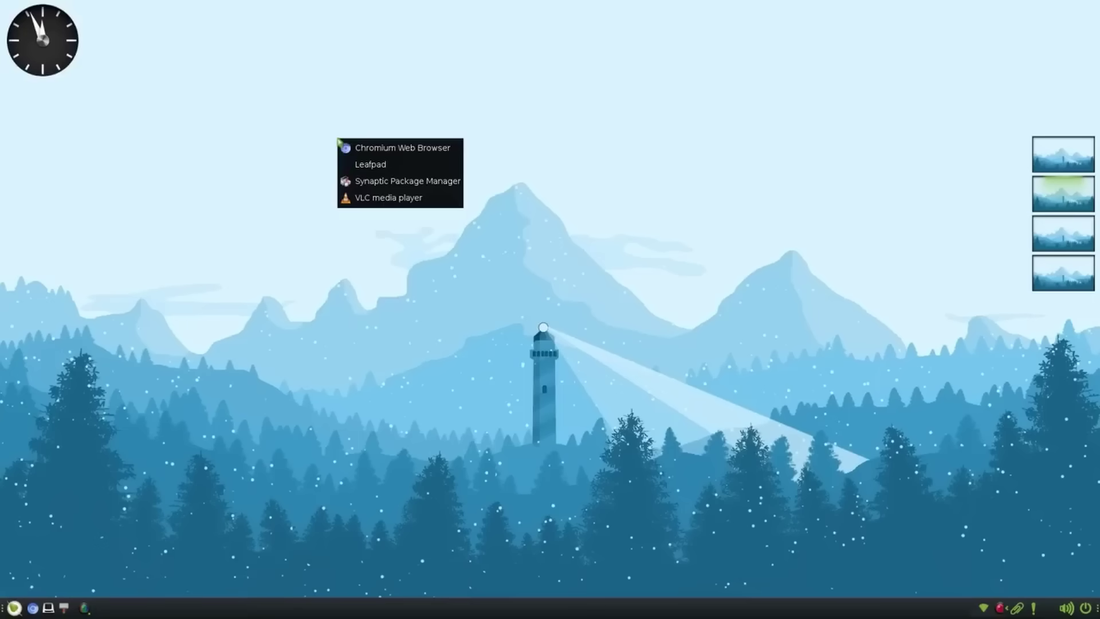
pyautogui.click(400, 183)
pyautogui.press('Return')
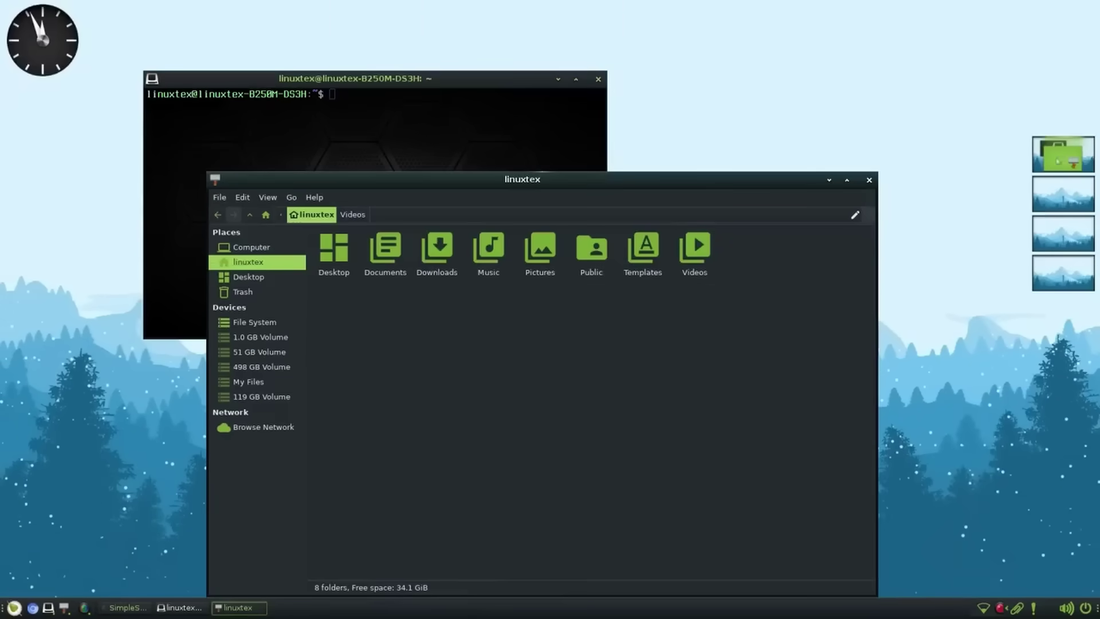
# - Drag the file manager and terminal onto workspace 2 in the pager, checking each workspace
pyautogui.moveTo(1069, 163); pyautogui.dragTo(1068, 201)
pyautogui.click(1084, 205)
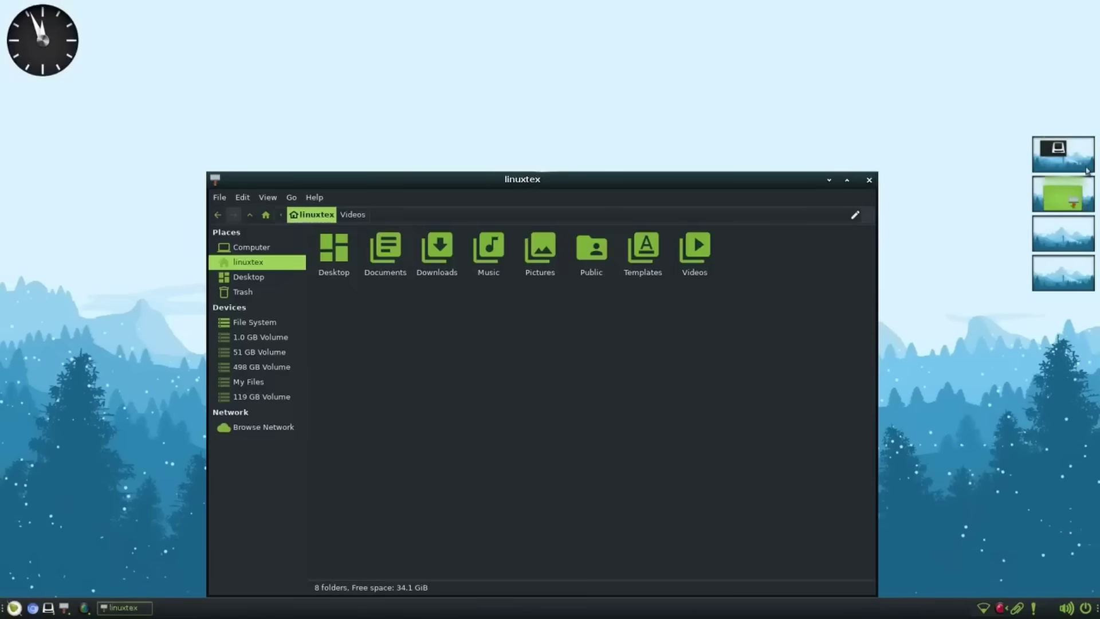
pyautogui.click(1087, 170)
pyautogui.click(1086, 239)
pyautogui.click(1082, 281)
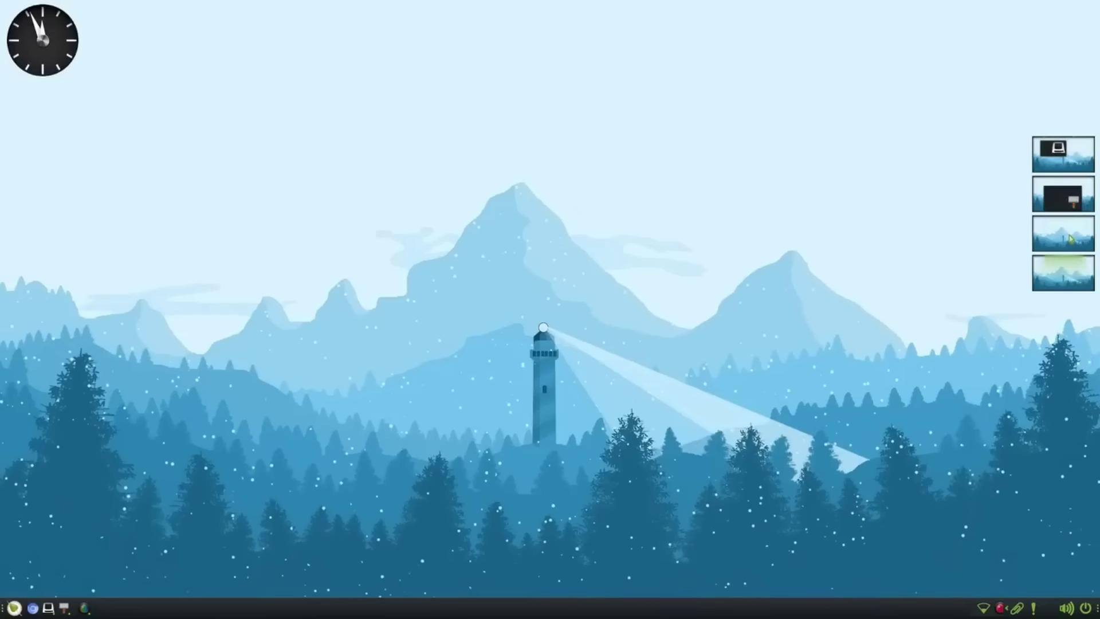
pyautogui.click(1073, 201)
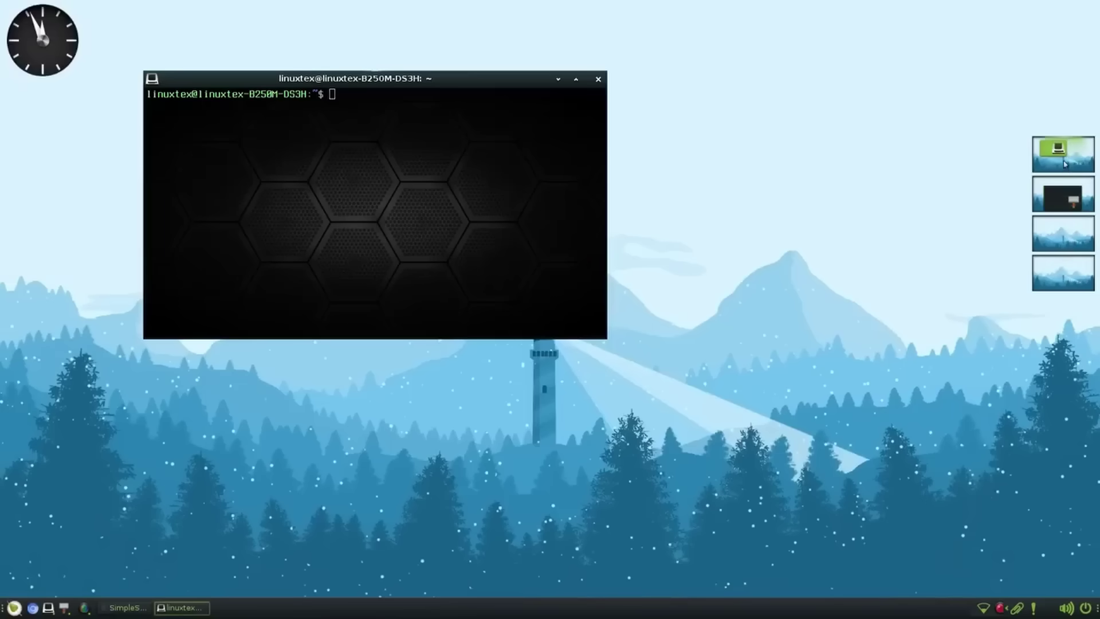
pyautogui.click(1067, 183)
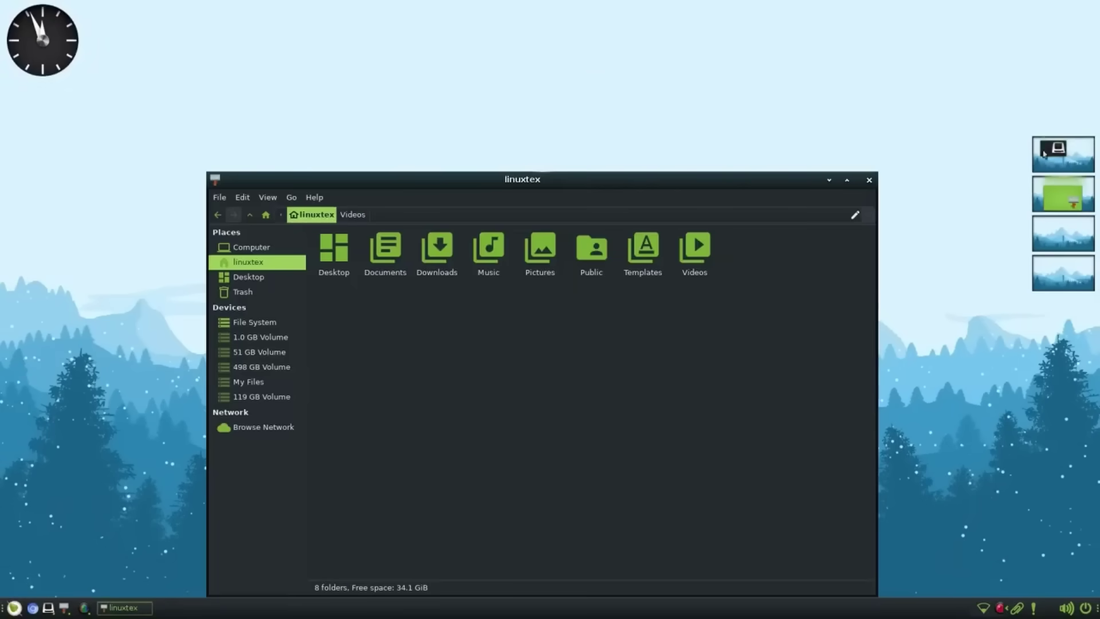
pyautogui.moveTo(1044, 154); pyautogui.dragTo(1058, 209)
pyautogui.hotkey('ctrl', 'alt', 'Down')
pyautogui.rightClick(422, 156)
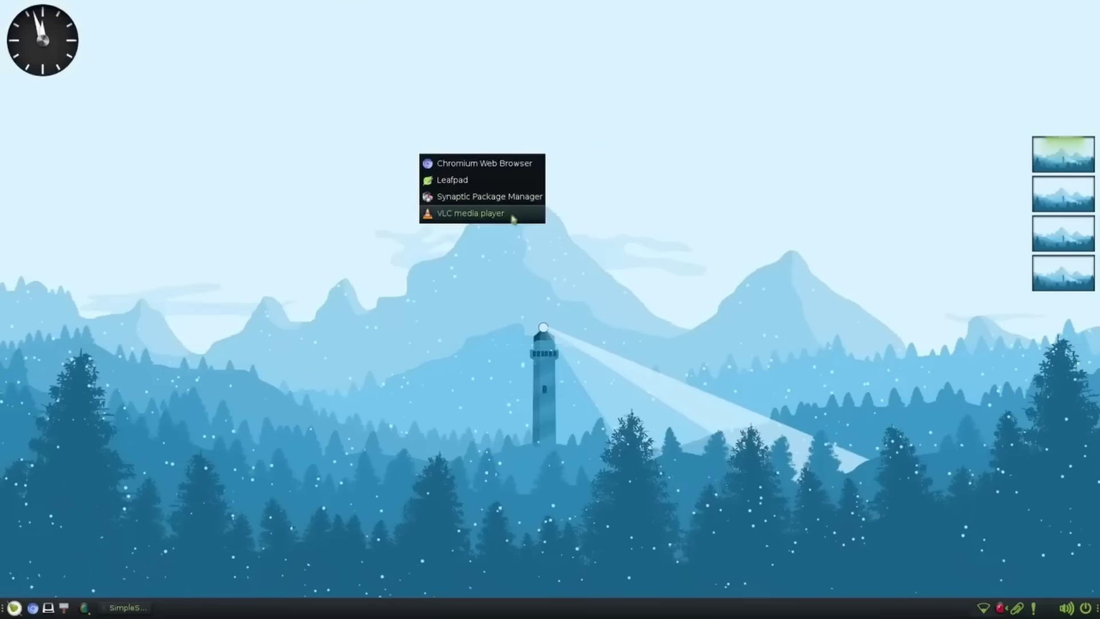
pyautogui.click(512, 216)
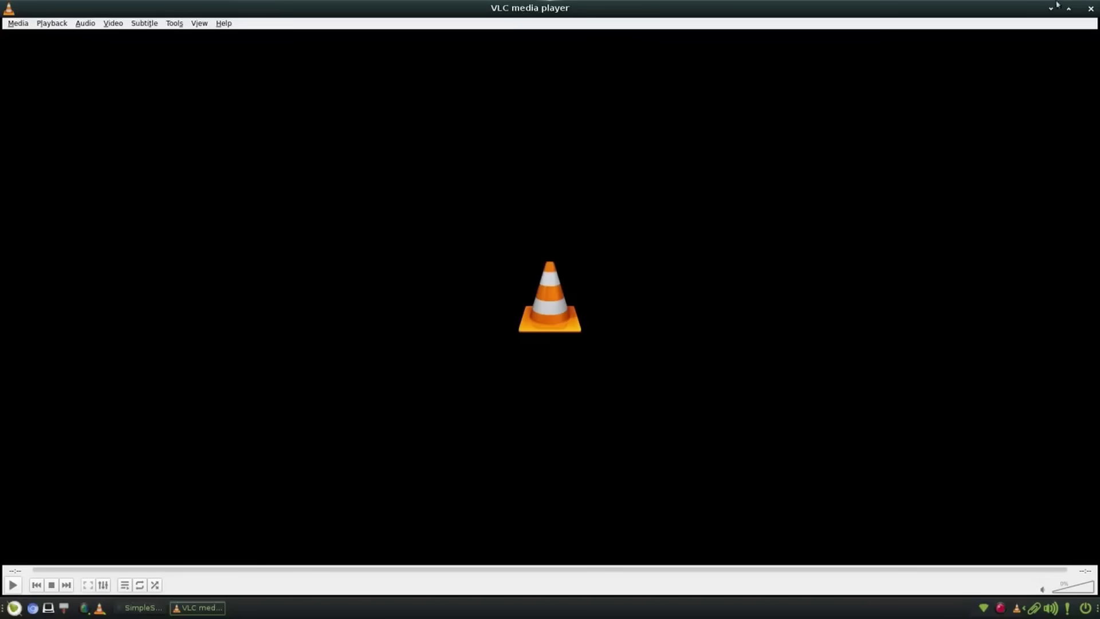
pyautogui.click(1068, 13)
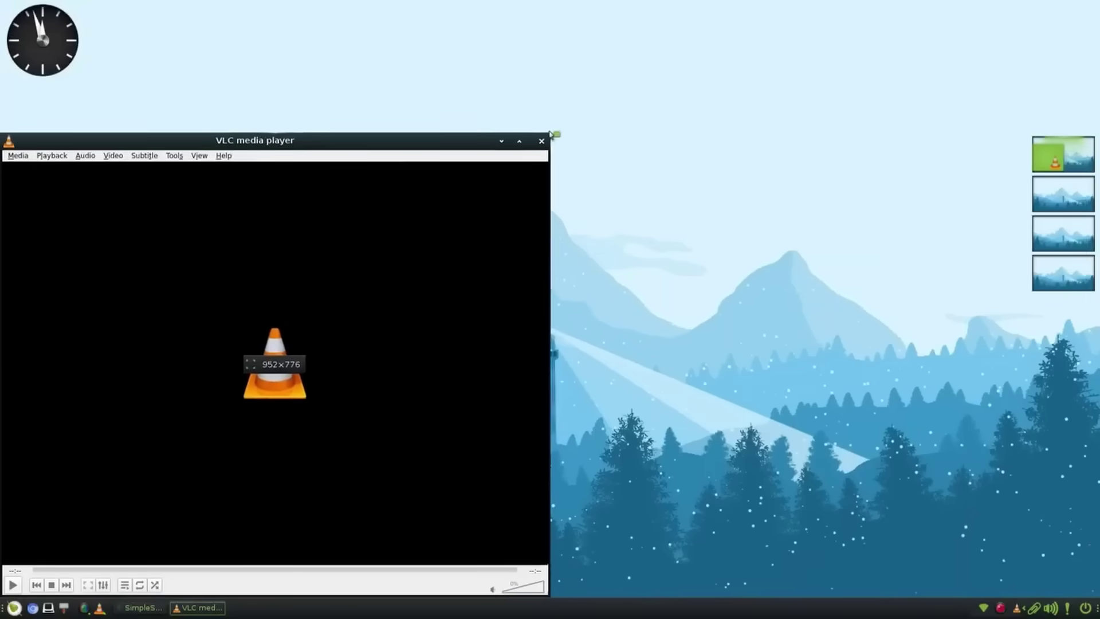
pyautogui.moveTo(335, 145); pyautogui.dragTo(368, 137)
pyautogui.rightClick(623, 148)
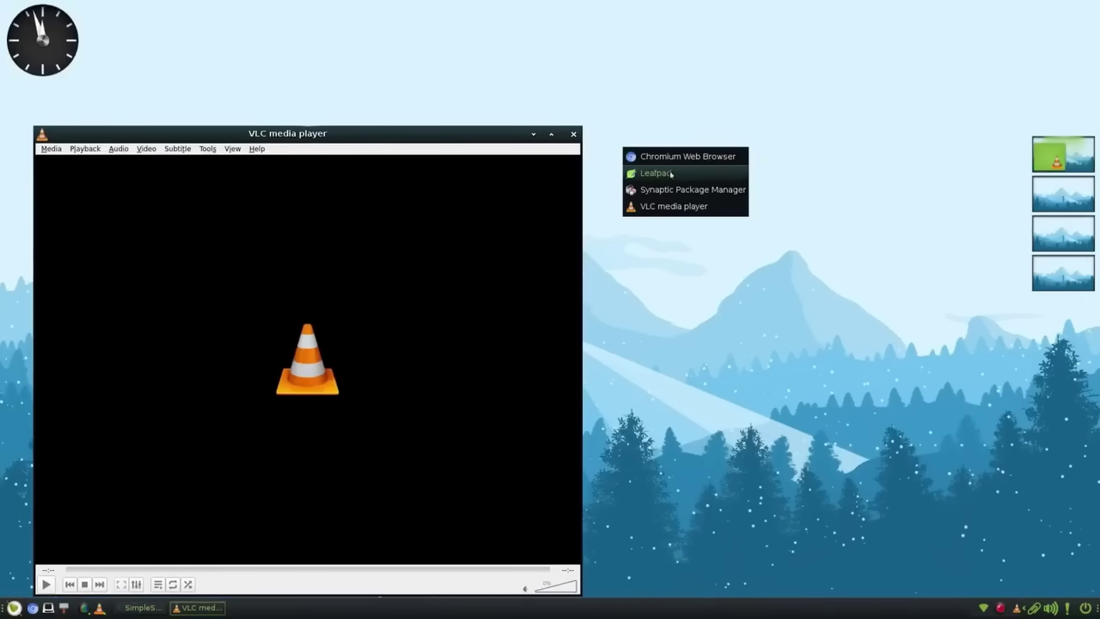
pyautogui.click(727, 261)
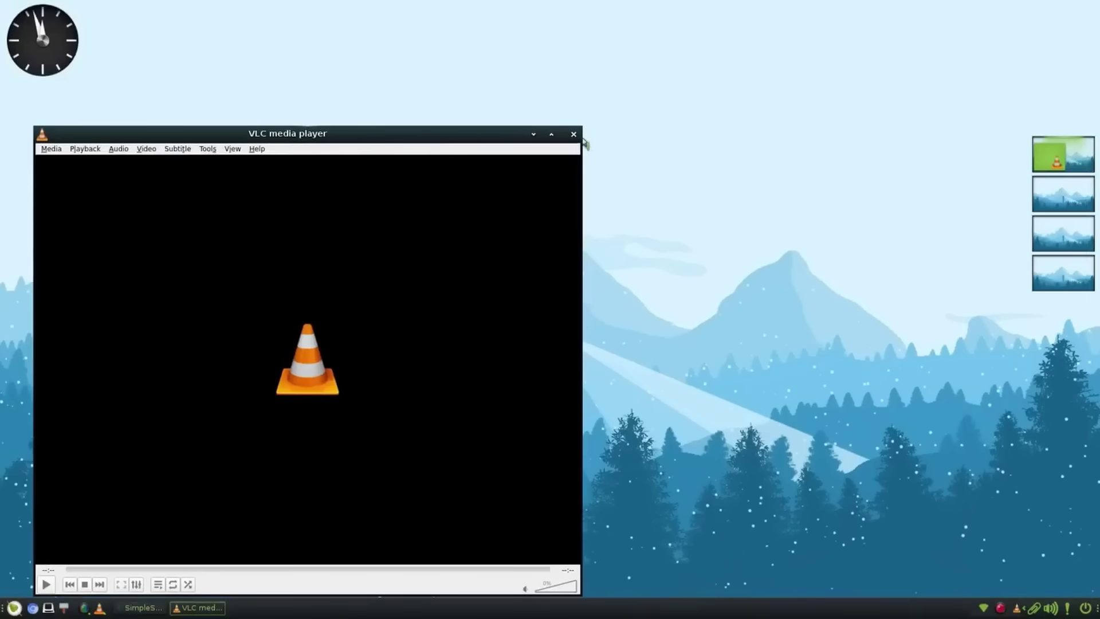
pyautogui.click(574, 134)
pyautogui.click(422, 155)
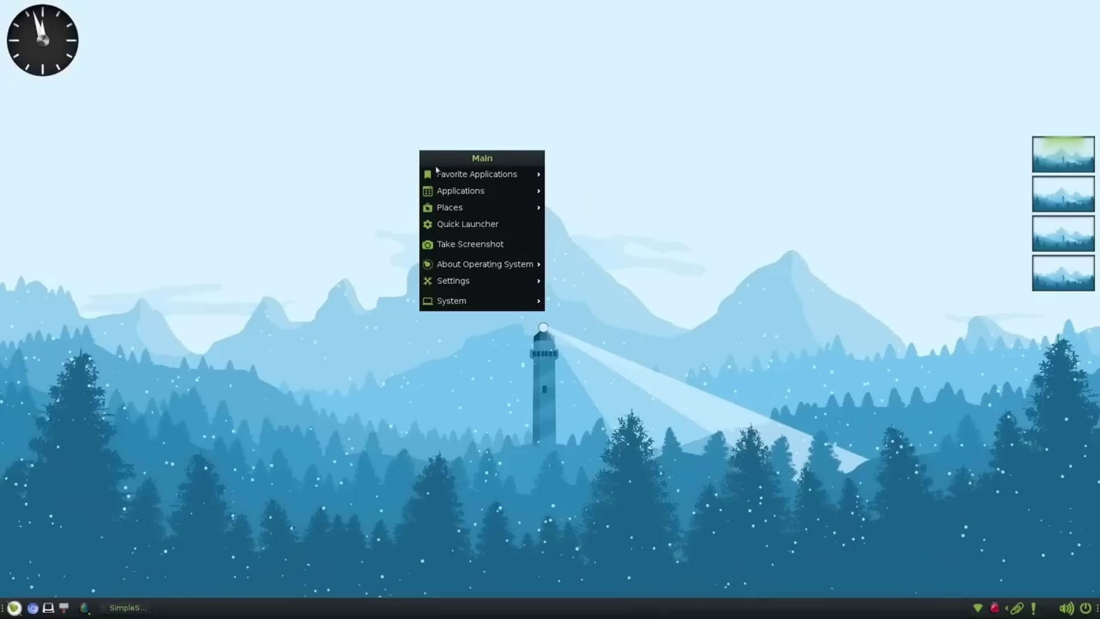
pyautogui.click(380, 113)
pyautogui.rightClick(349, 113)
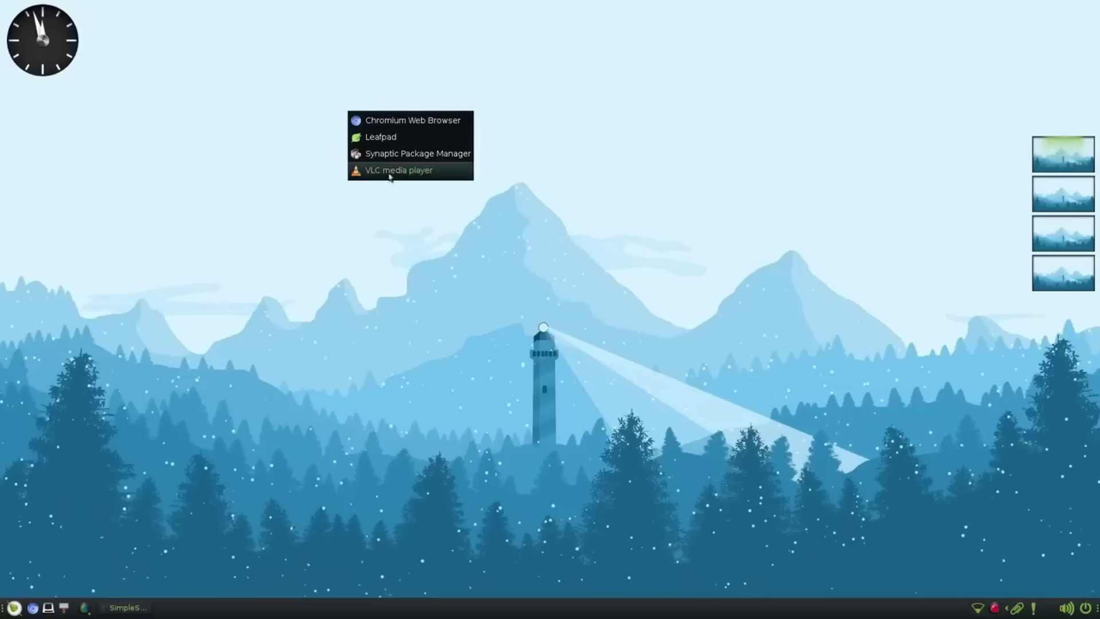
pyautogui.click(579, 287)
pyautogui.click(53, 49)
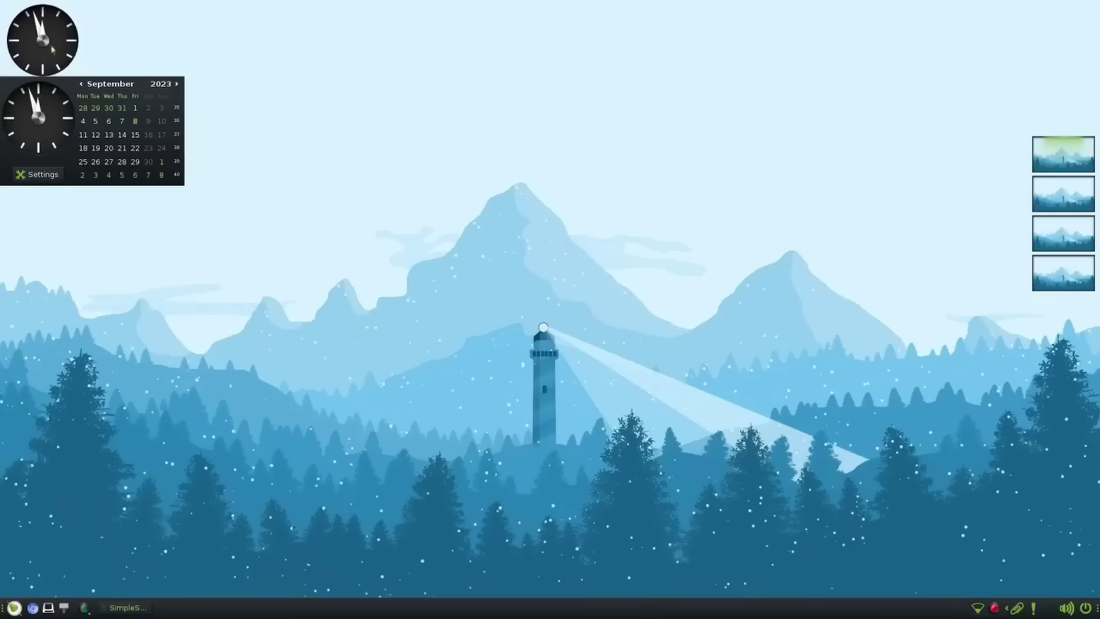
pyautogui.click(178, 85)
pyautogui.click(178, 84)
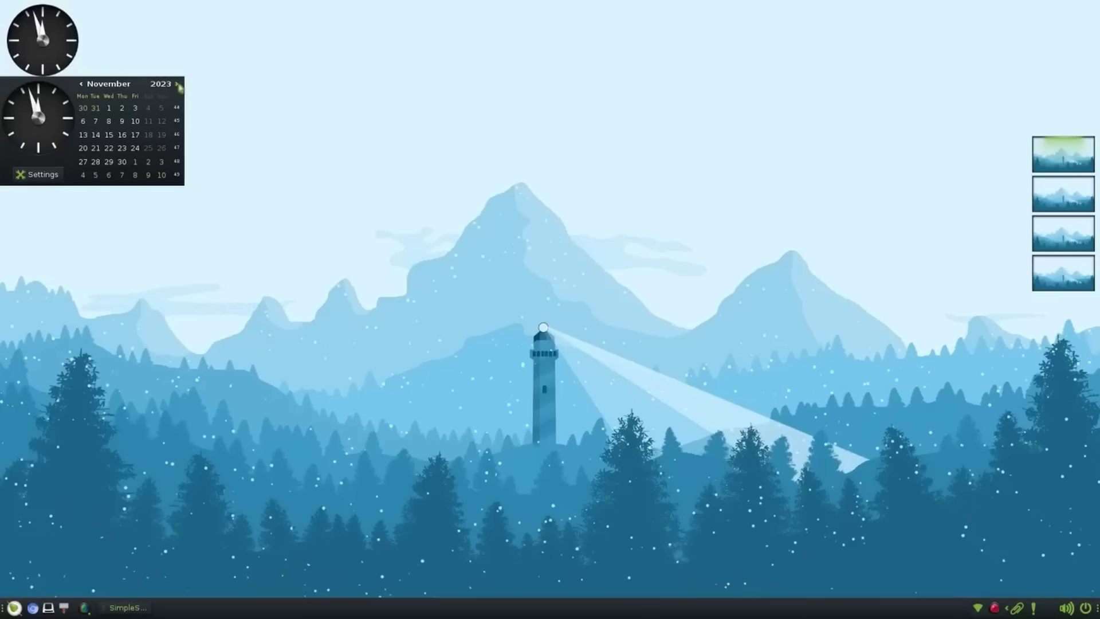
pyautogui.click(178, 84)
pyautogui.rightClick(336, 152)
pyautogui.click(484, 265)
pyautogui.rightClick(82, 73)
pyautogui.click(55, 57)
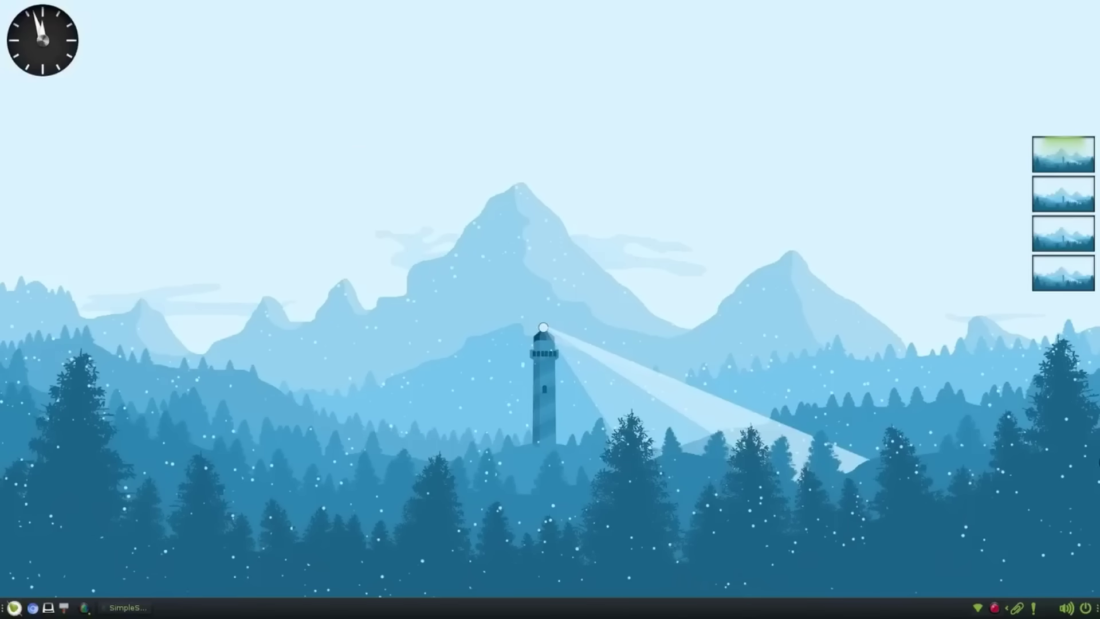
pyautogui.press('super')
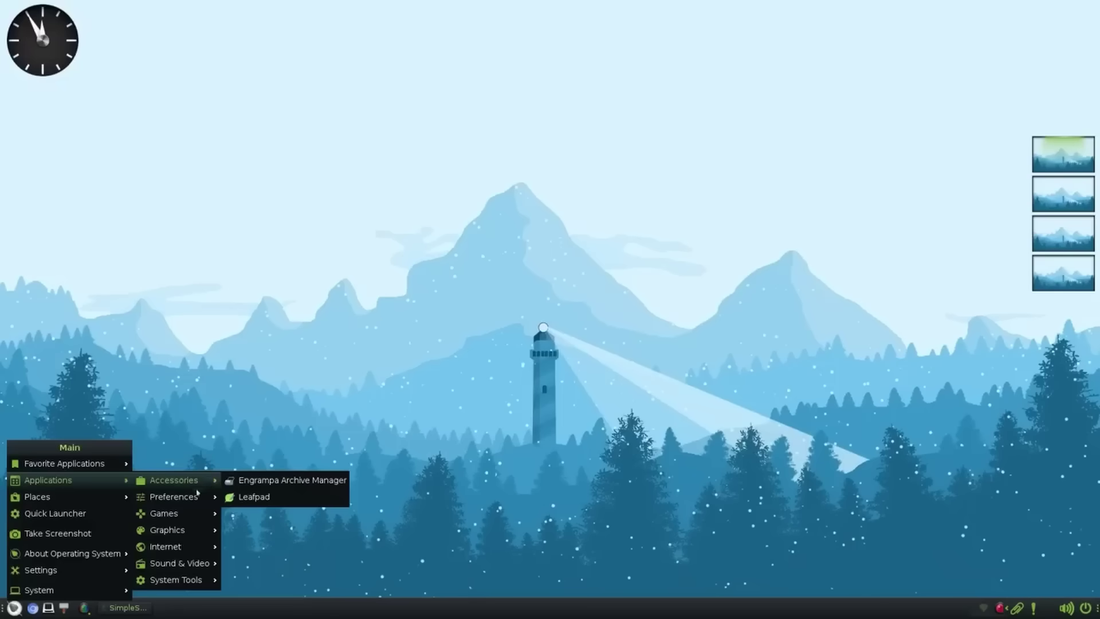
pyautogui.moveTo(188, 533)
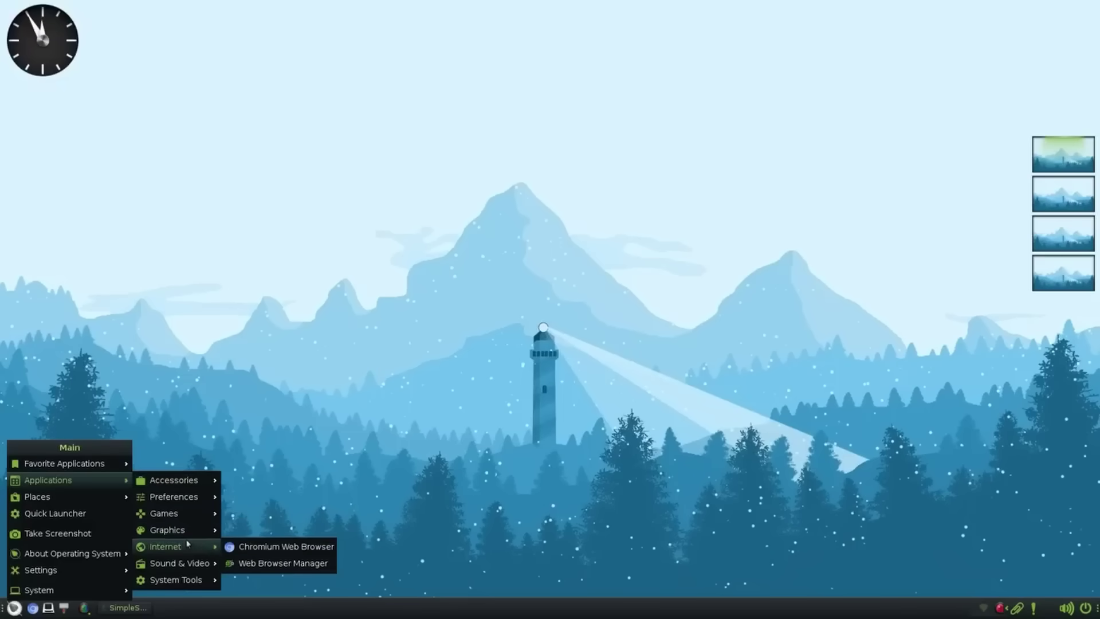
pyautogui.moveTo(192, 483)
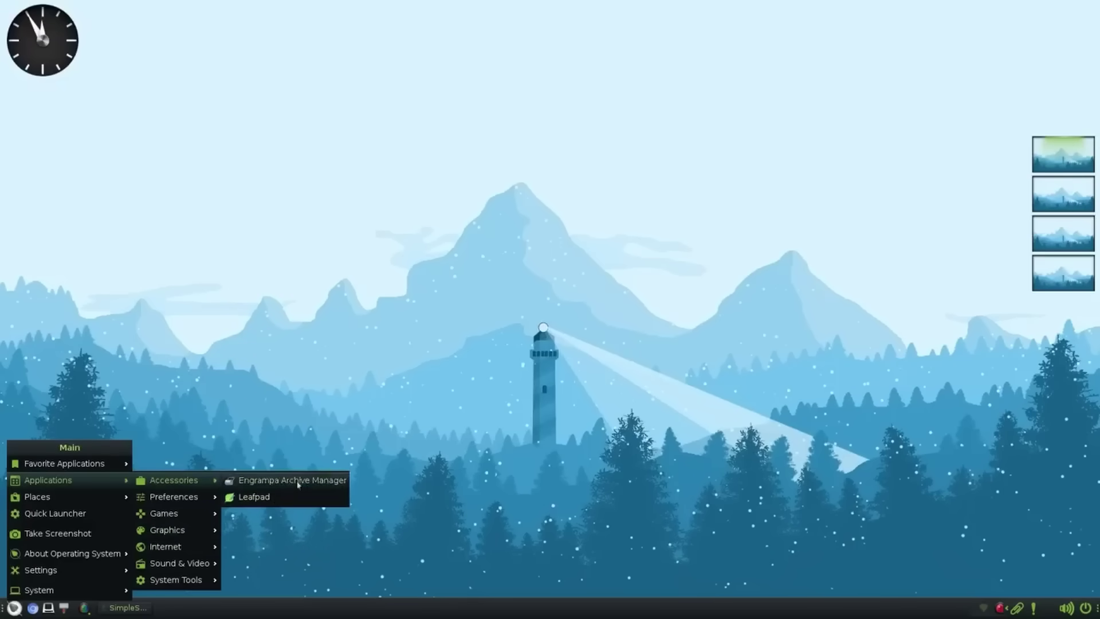
pyautogui.click(343, 383)
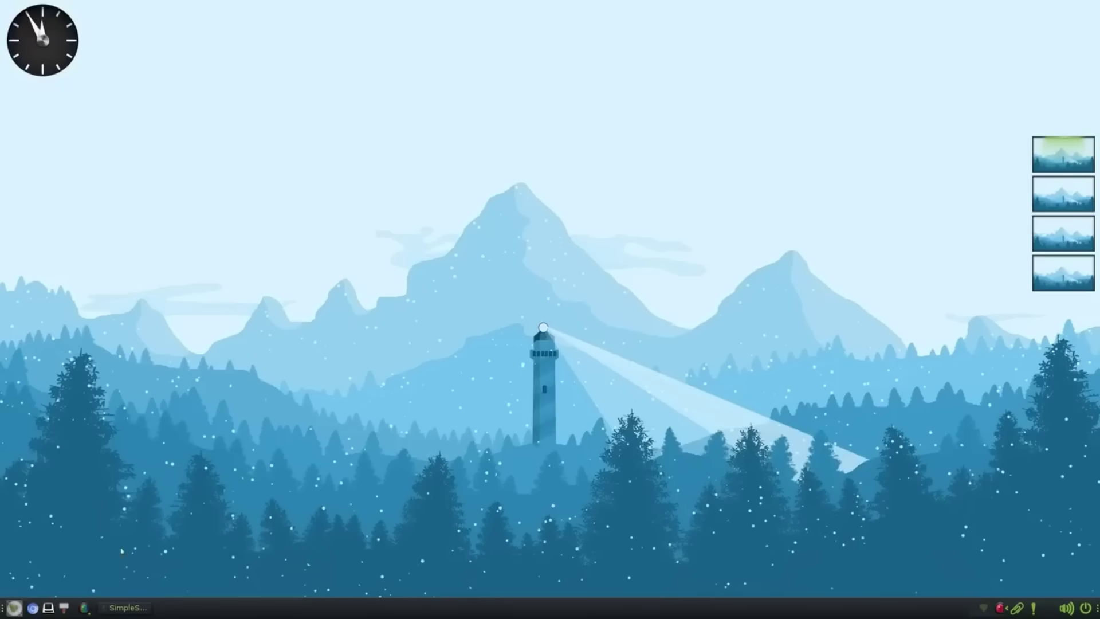
# - Open Terminology and the file manager, then roll up, unroll, maximize and restore the file manager
pyautogui.click(46, 606)
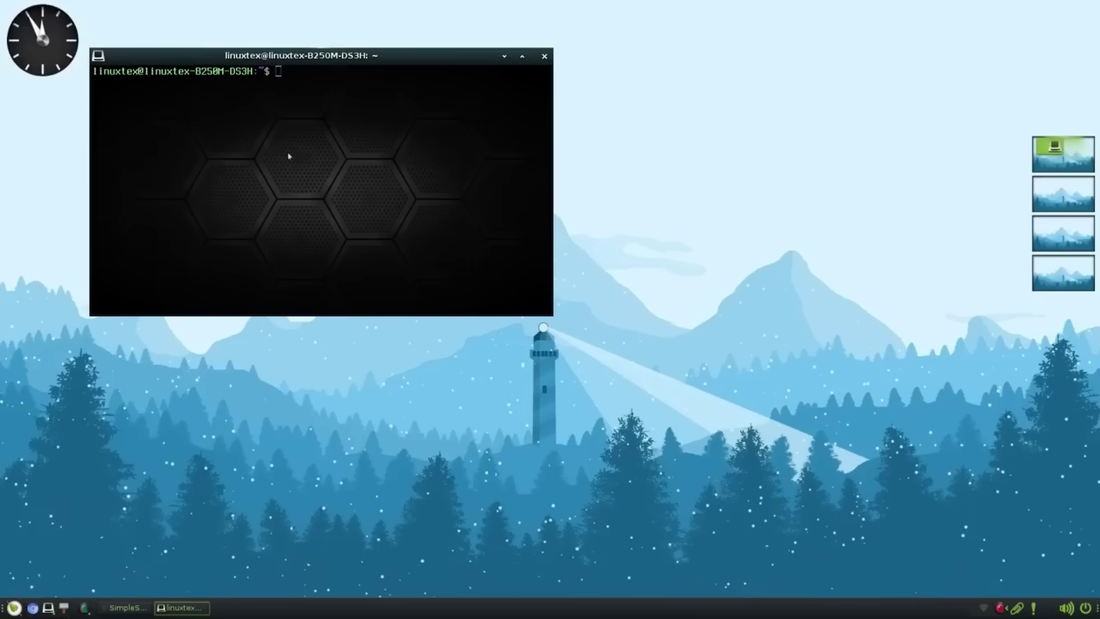
pyautogui.click(65, 608)
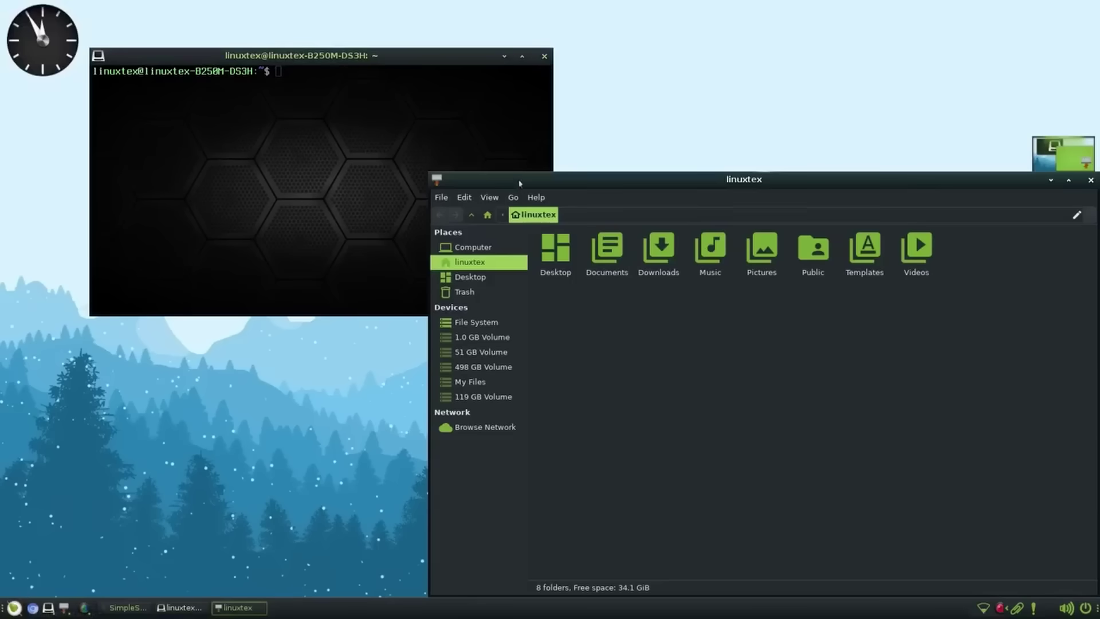
pyautogui.moveTo(520, 183); pyautogui.dragTo(393, 166)
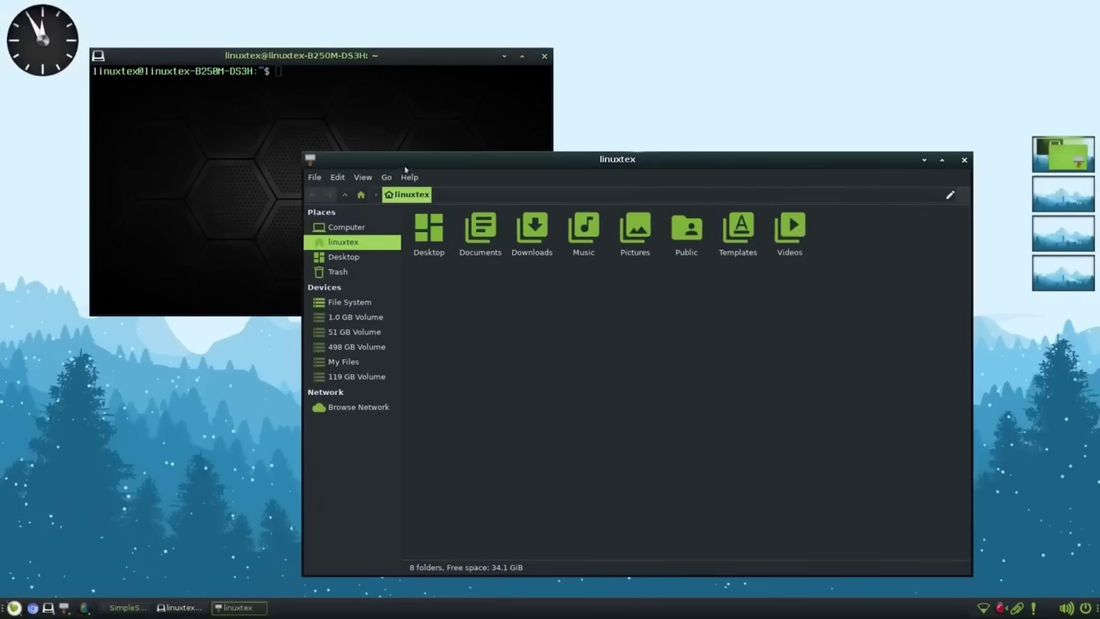
pyautogui.doubleClick(419, 162)
pyautogui.doubleClick(801, 163)
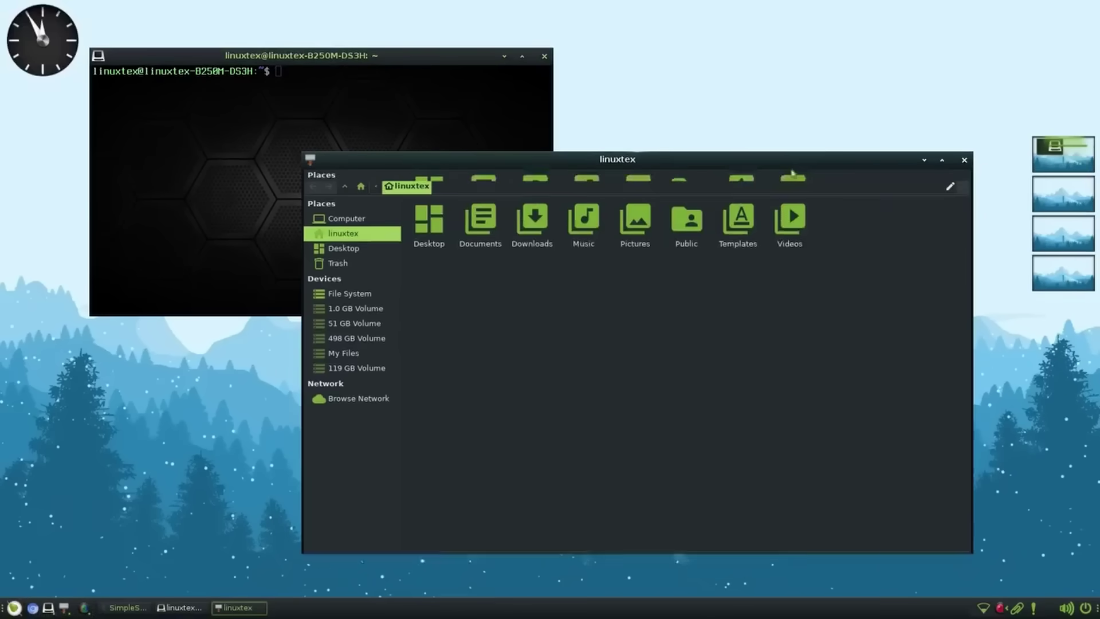
pyautogui.click(942, 162)
pyautogui.click(1080, 15)
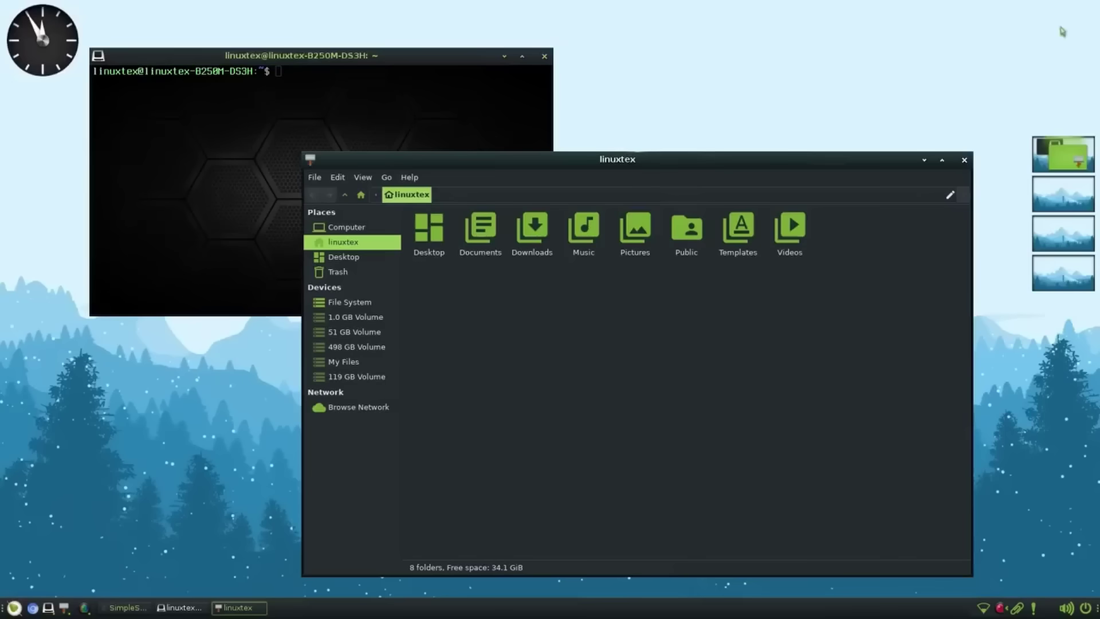
# - Roll up, reposition and unroll the terminal and file manager windows several times
pyautogui.click(432, 98)
pyautogui.doubleClick(314, 56)
pyautogui.moveTo(314, 56); pyautogui.dragTo(365, 79)
pyautogui.doubleClick(366, 79)
pyautogui.doubleClick(367, 80)
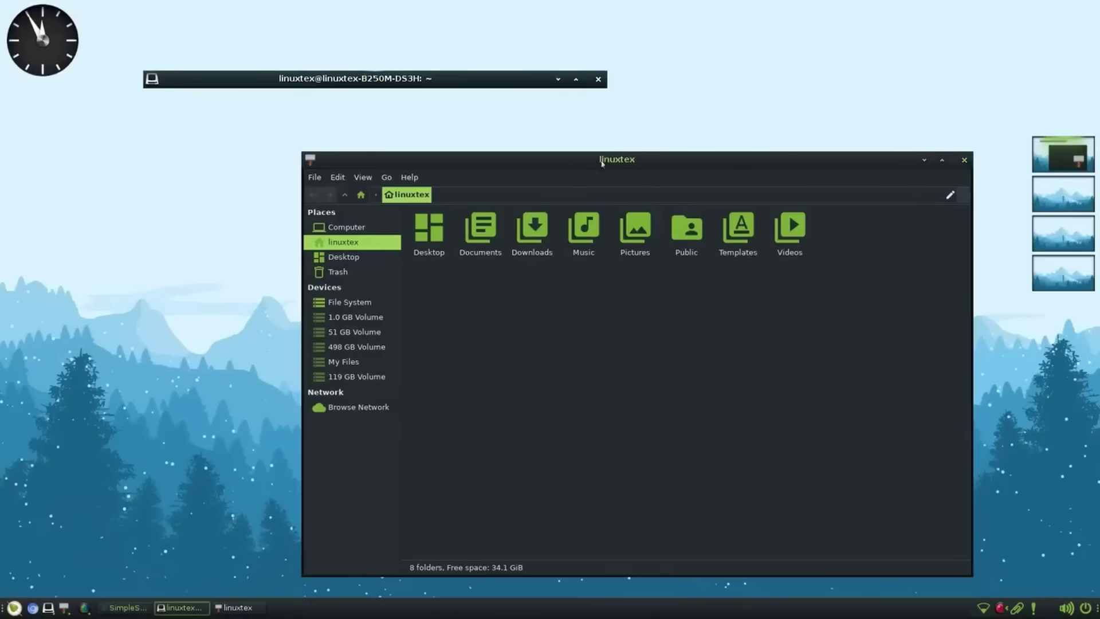
pyautogui.doubleClick(596, 159)
pyautogui.doubleClick(720, 163)
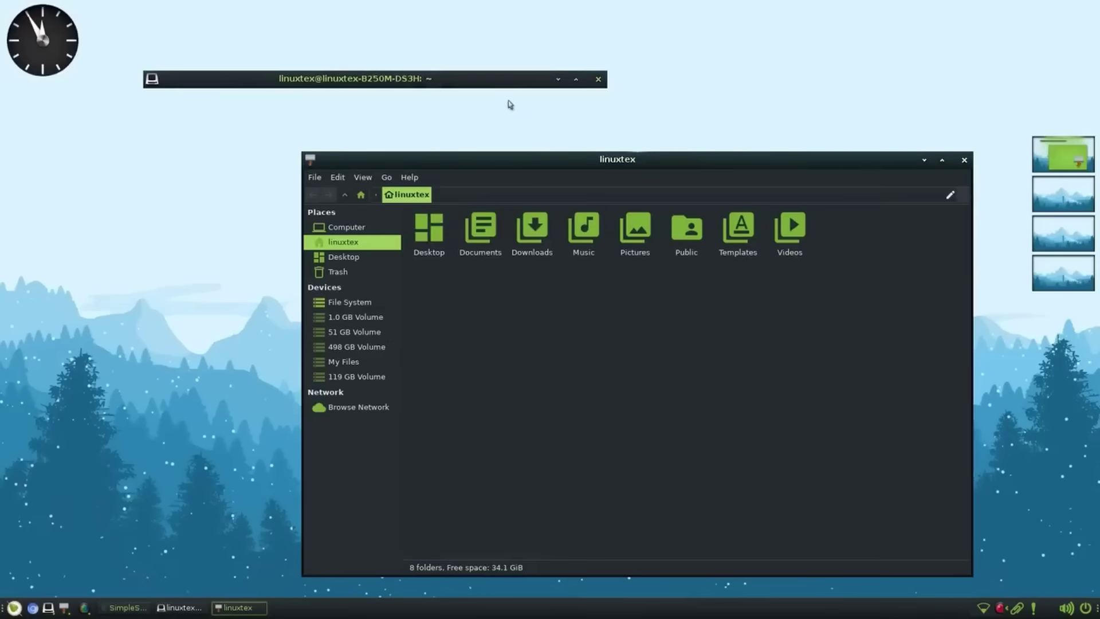
pyautogui.doubleClick(481, 80)
# - Maximize, restore and minimize the terminal, bring it back, then open the Desktop folder
pyautogui.click(576, 79)
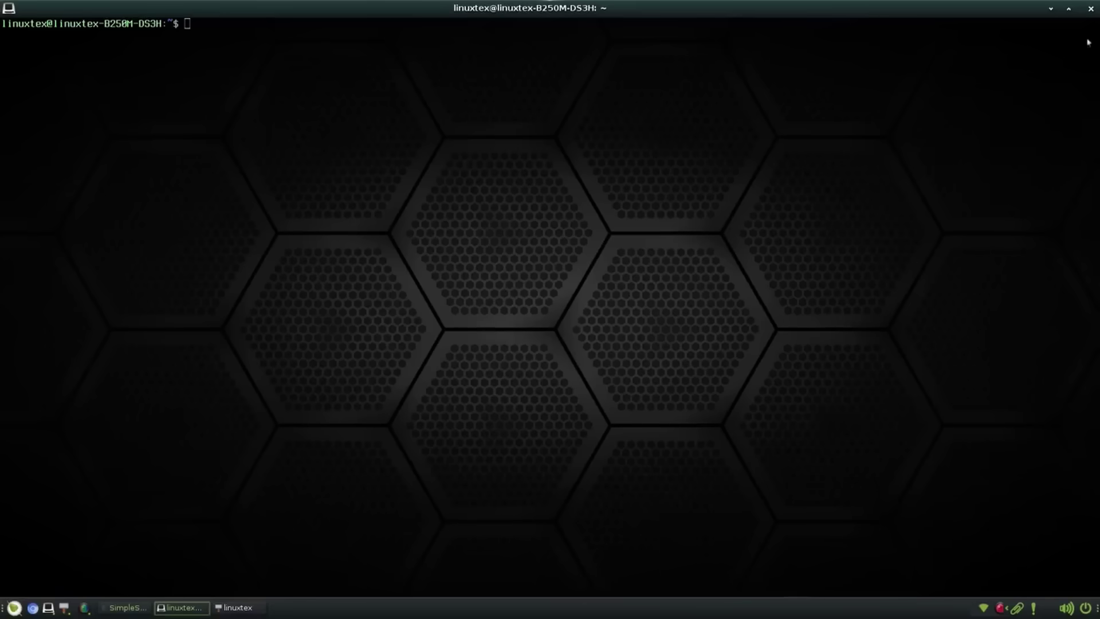
pyautogui.click(1071, 8)
pyautogui.click(559, 80)
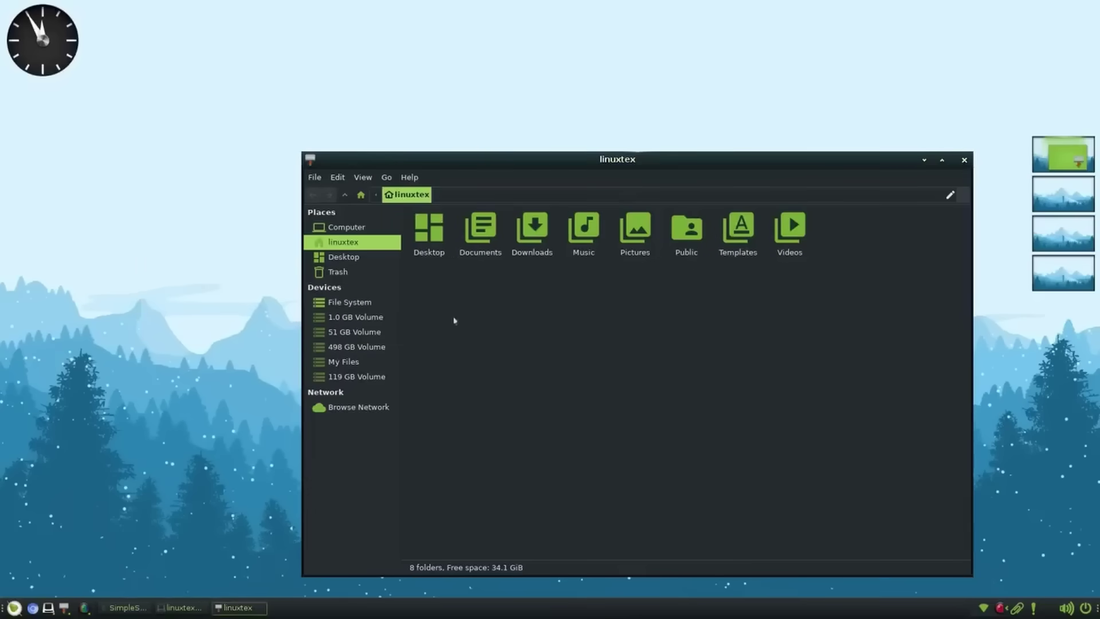
pyautogui.click(180, 608)
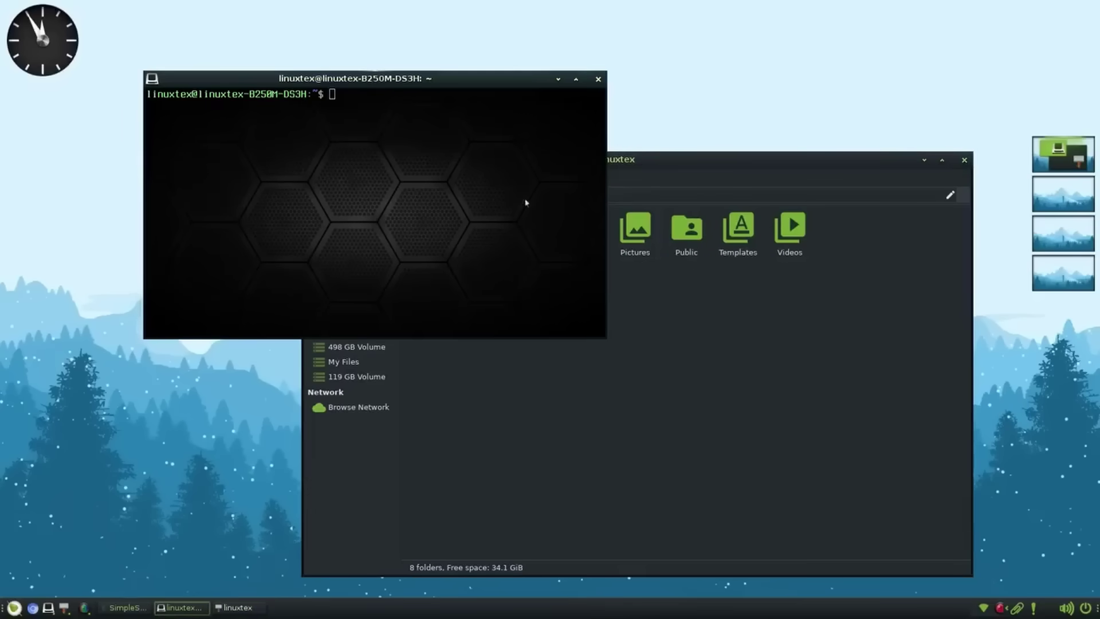
pyautogui.click(764, 388)
pyautogui.doubleClick(431, 252)
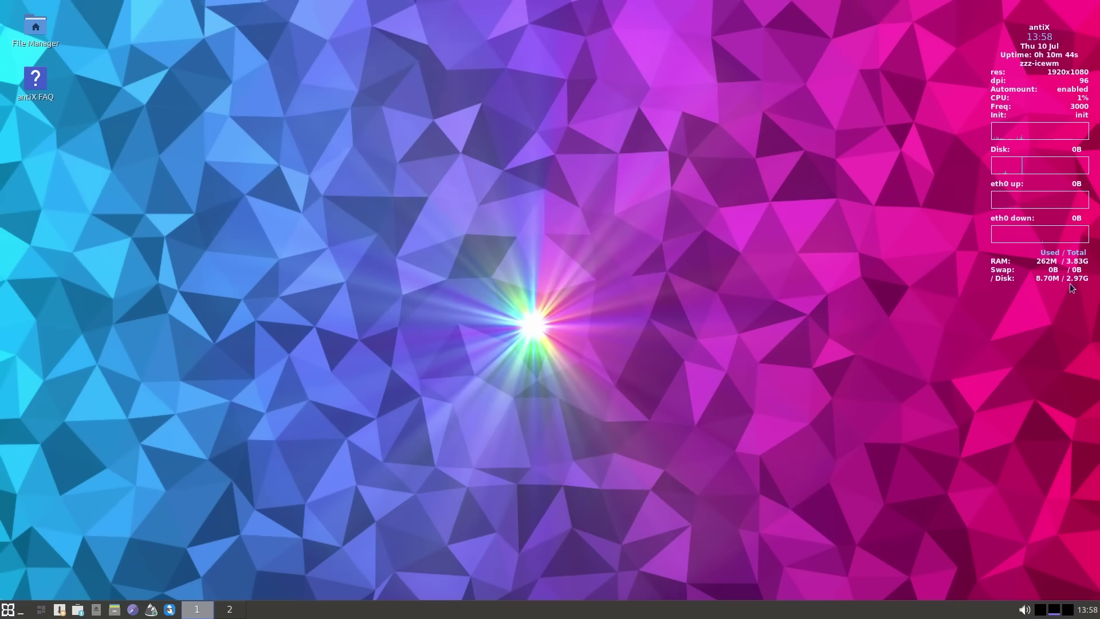
# - Open the IceWM start menu to show the Applications > antiX tool list
pyautogui.click(8, 609)
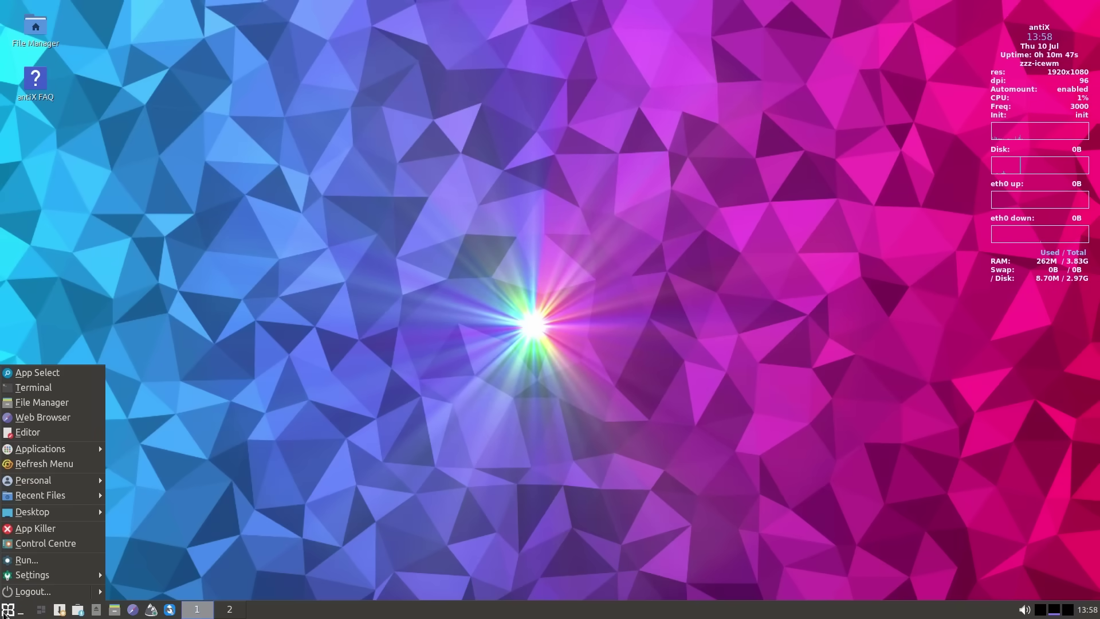
# - Scroll to the antiX-23.1 sysVinit and runit download links, briefly highlighting them
pyautogui.moveTo(69, 452)
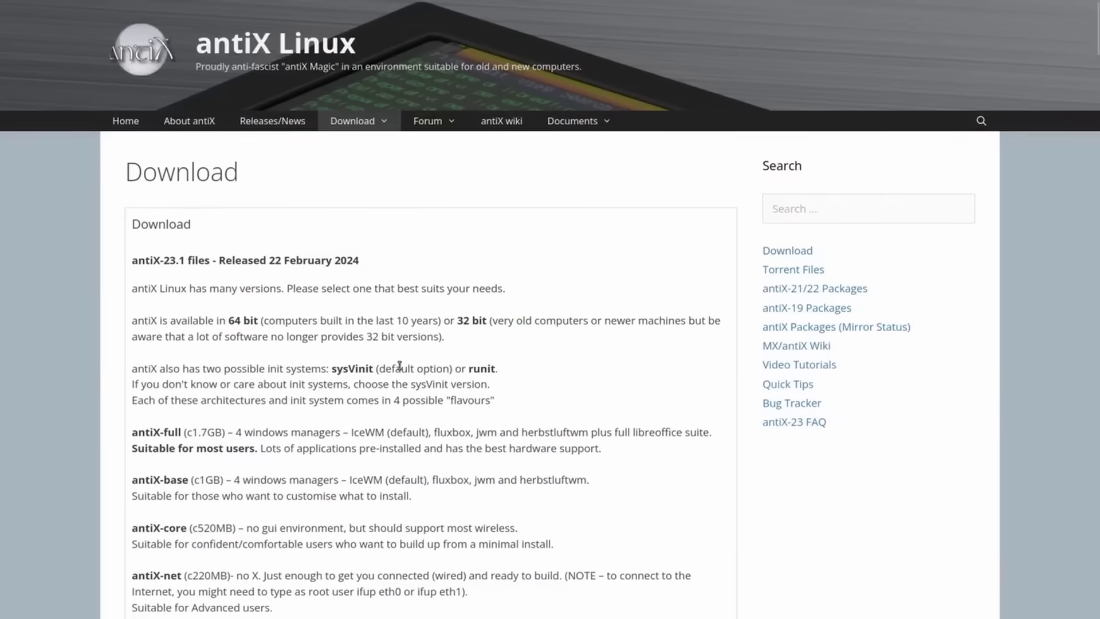
pyautogui.scroll(-5, 321, 258)
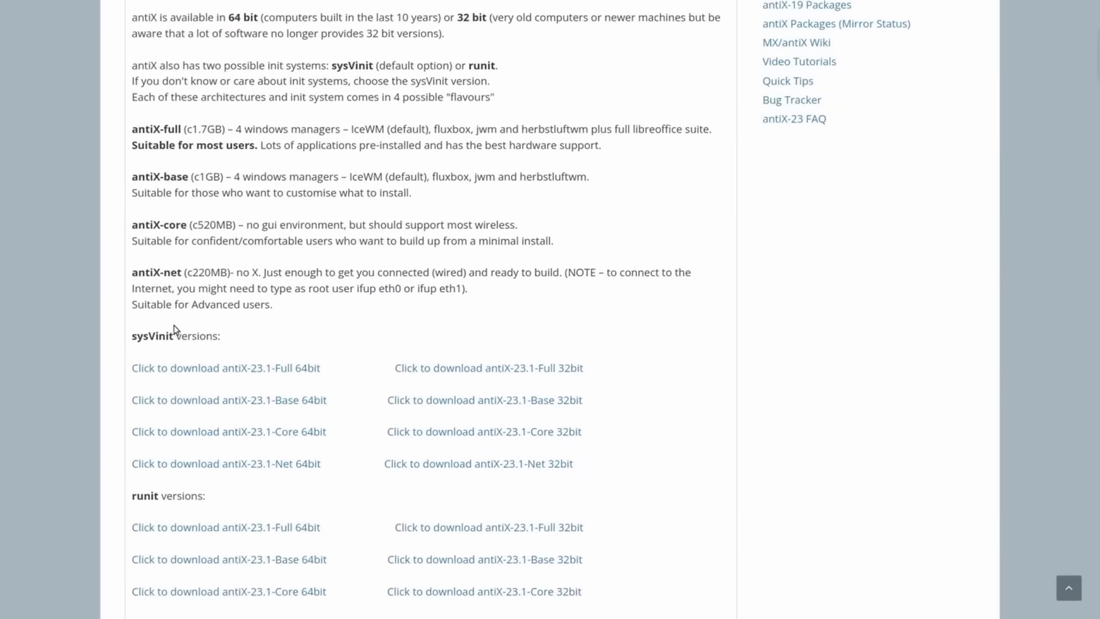
pyautogui.tripleClick(154, 335)
pyautogui.click(324, 284)
pyautogui.scroll(-3, 135, 304)
pyautogui.moveTo(443, 472); pyautogui.dragTo(145, 182)
pyautogui.click(366, 212)
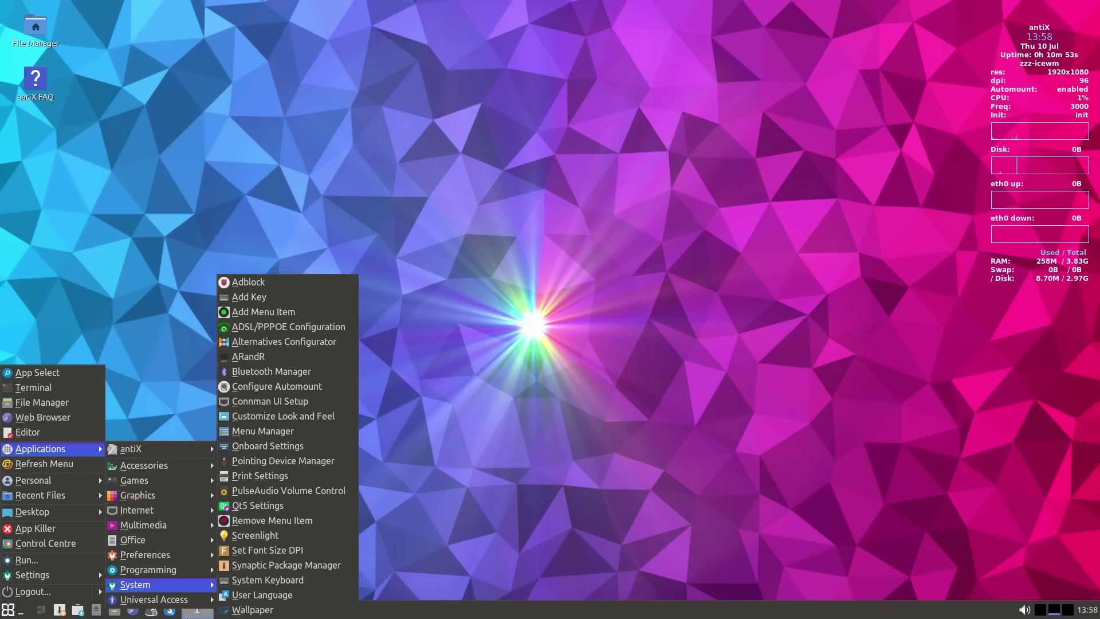
# - Dismiss the open menus and the desktop root menu
pyautogui.click(1011, 356)
pyautogui.rightClick(451, 177)
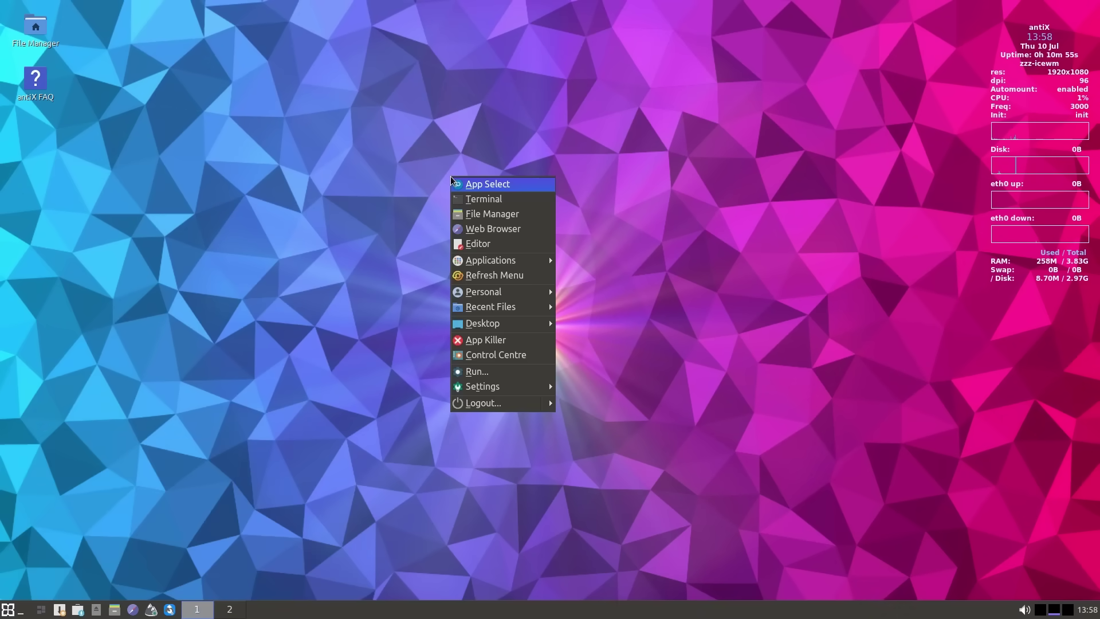
pyautogui.click(325, 509)
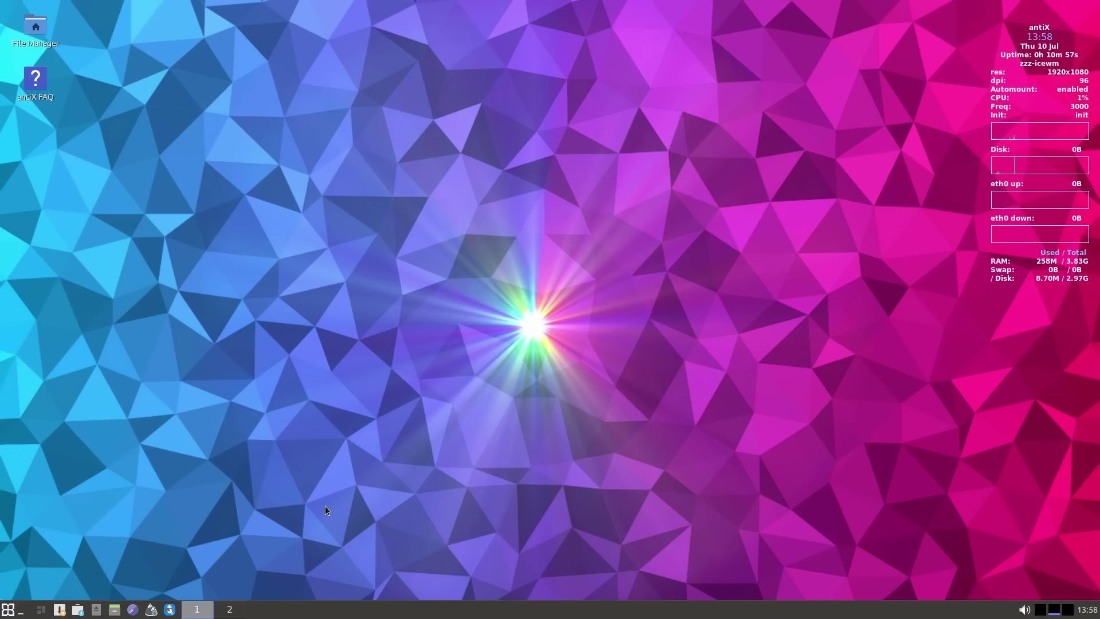
# - Filter the application finder for 'libre', launch LibreOffice Writer, then quit it with Ctrl+Q
pyautogui.click(7, 610)
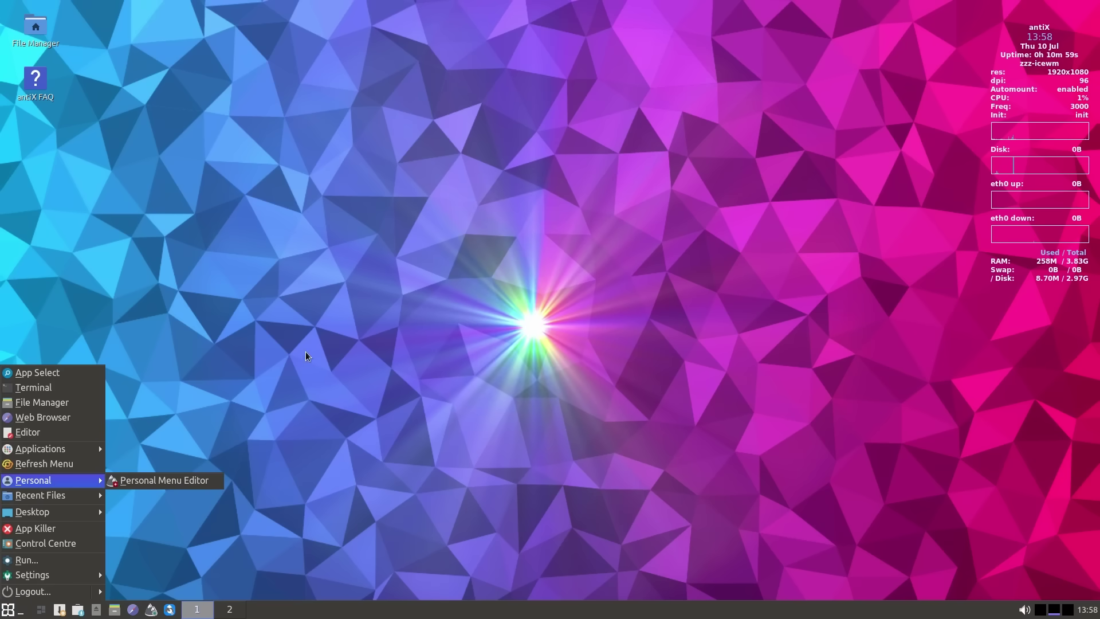
pyautogui.press('Return')
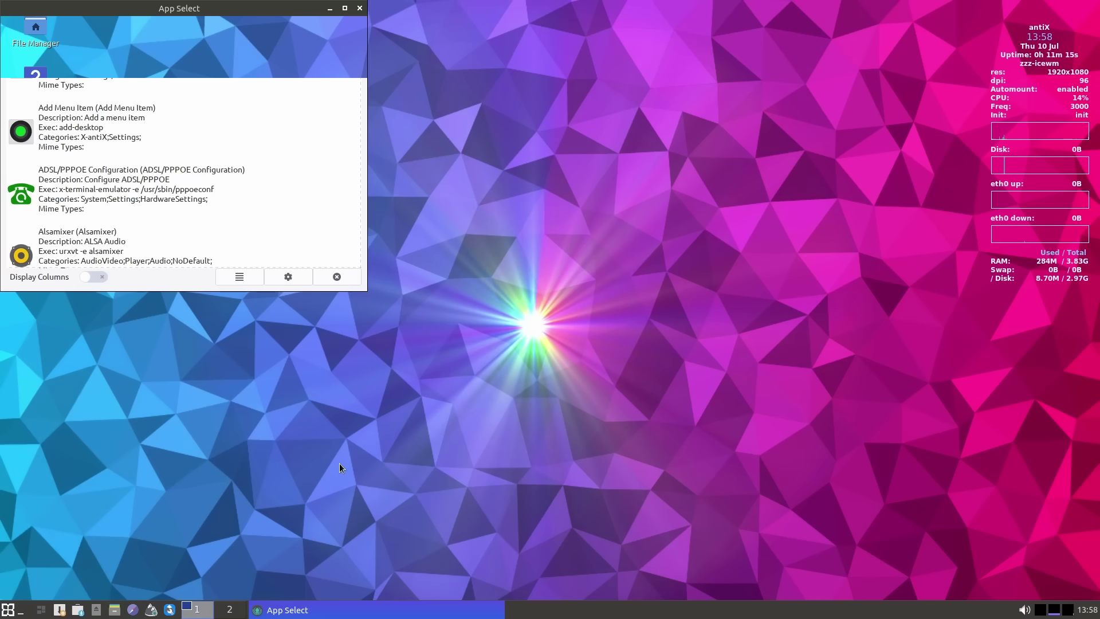
pyautogui.write('k')
pyautogui.press('BackSpace')
pyautogui.write('libre')
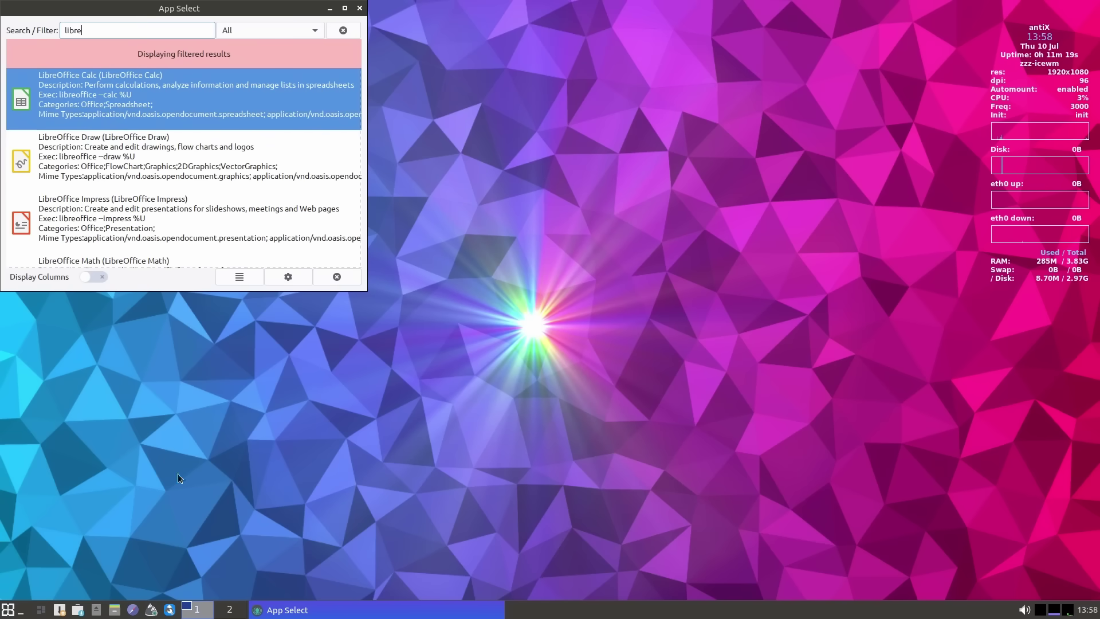
pyautogui.scroll(-1, 229, 263)
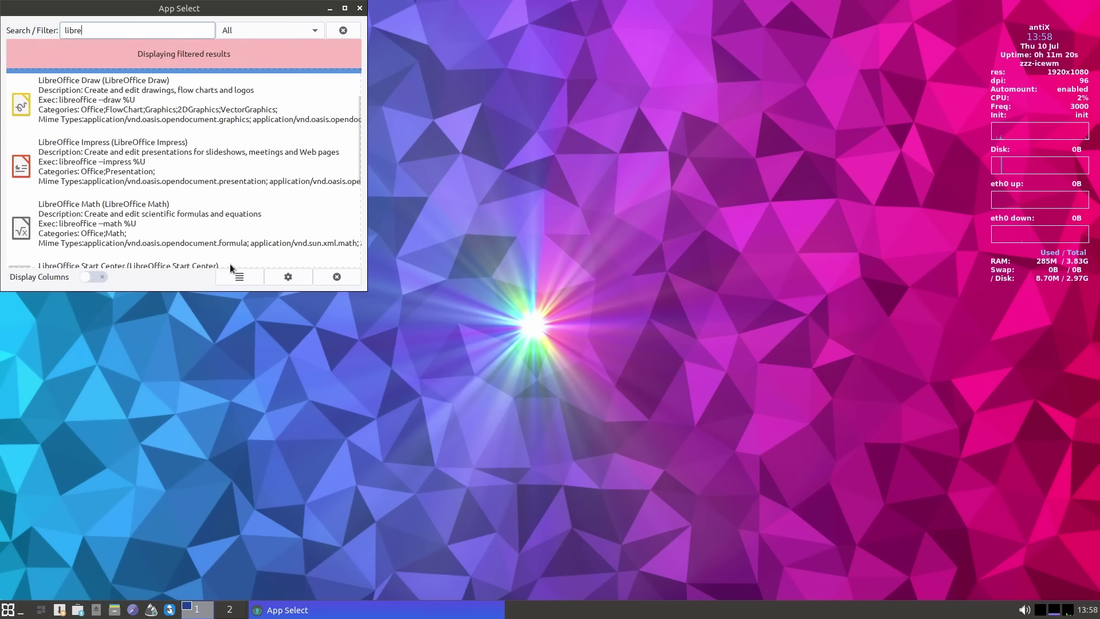
pyautogui.scroll(1, 166, 225)
pyautogui.scroll(-2, 166, 225)
pyautogui.click(167, 238)
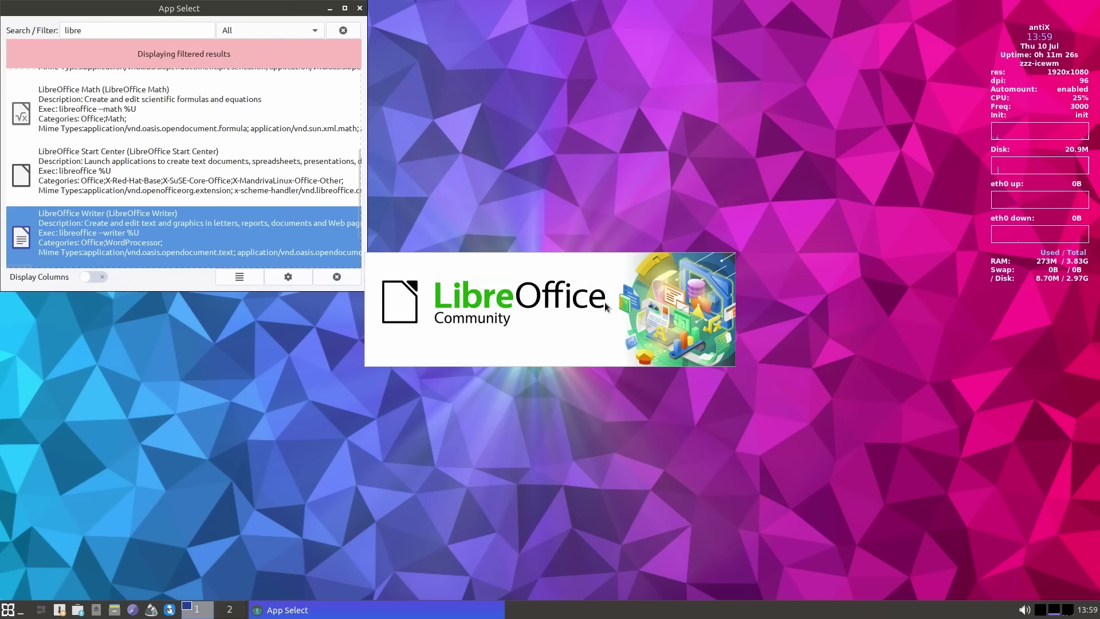
pyautogui.click(360, 9)
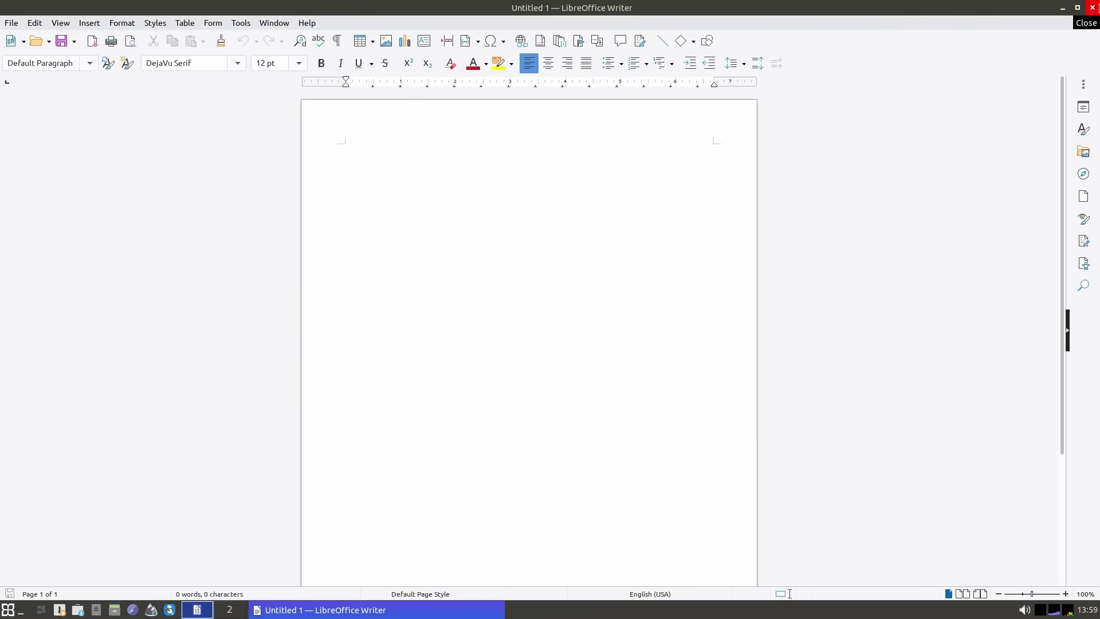
pyautogui.hotkey('ctrl', 'q')
# - Search the application finder for 'firef', pick Firefox ESR, then close the finder
pyautogui.press('super+space')
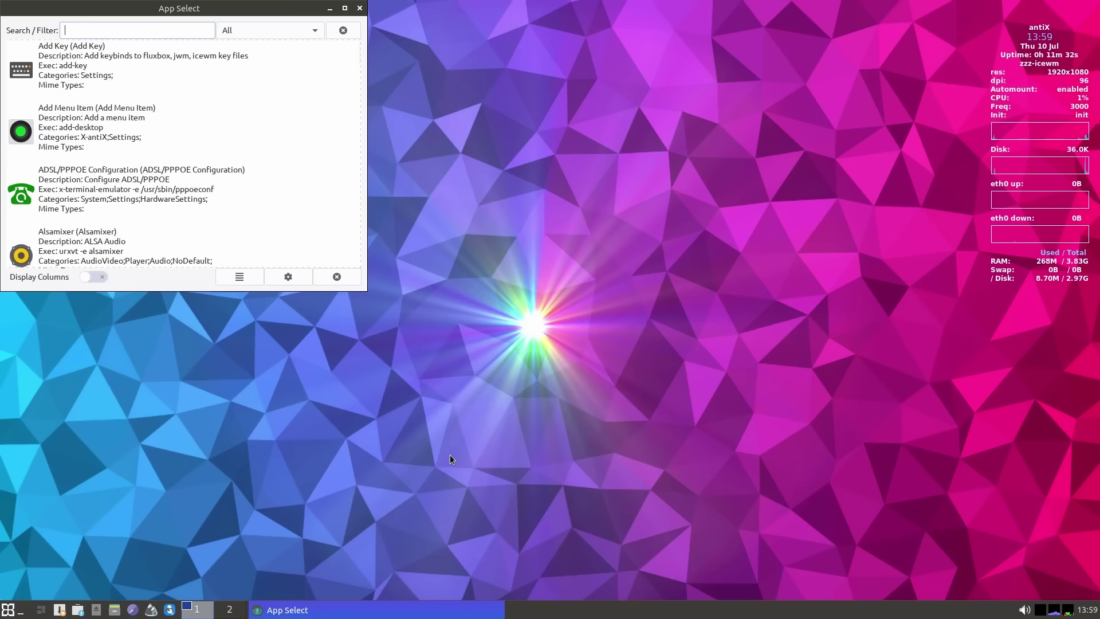
pyautogui.write('firef')
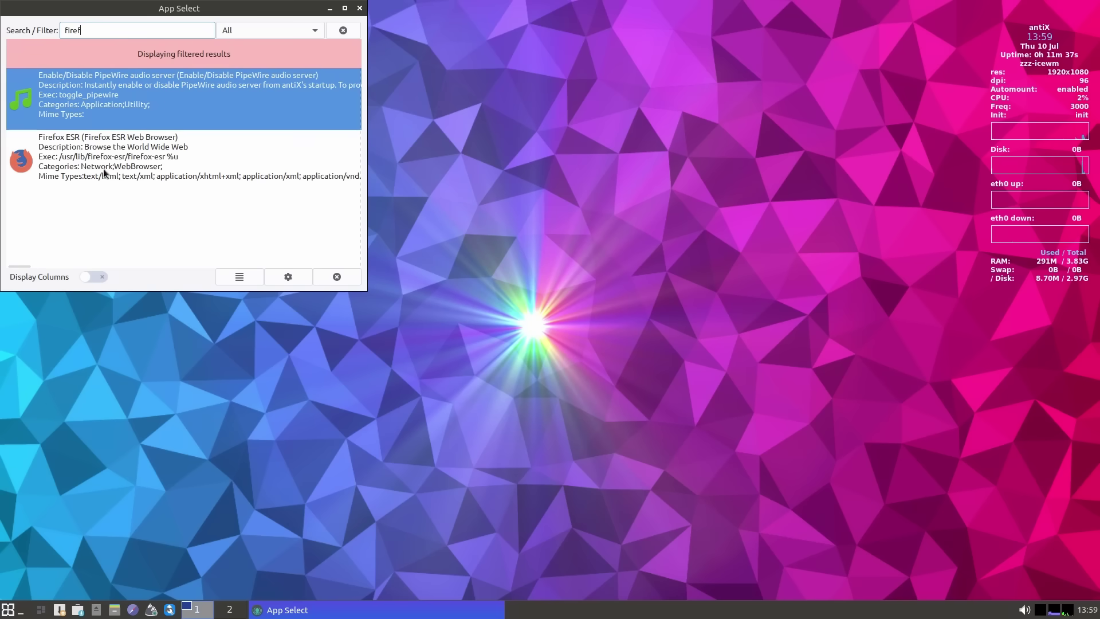
pyautogui.click(103, 169)
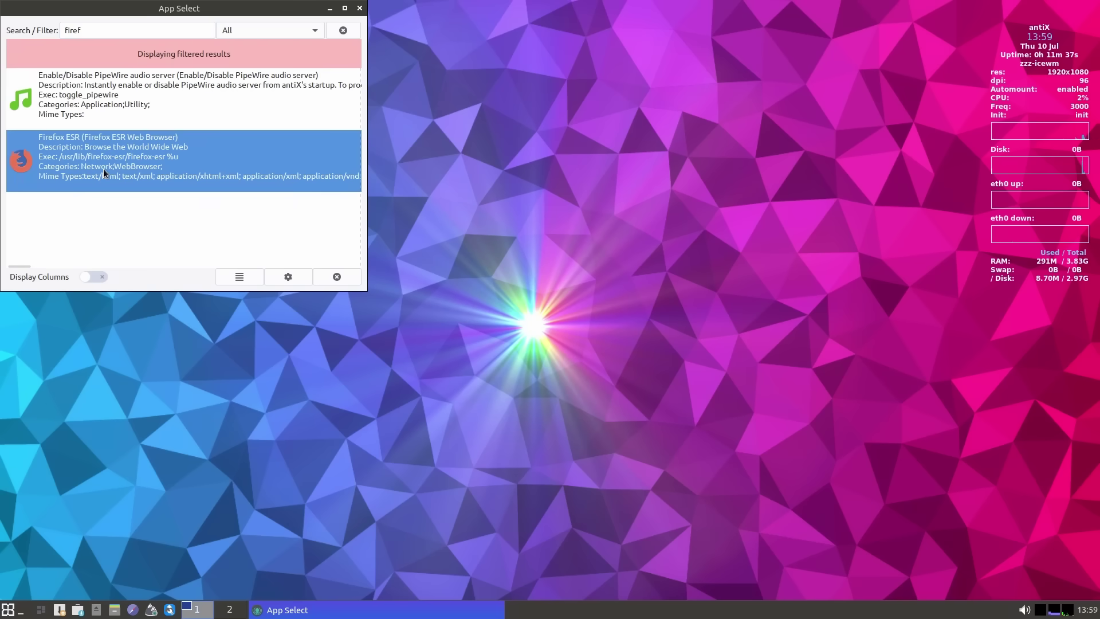
pyautogui.click(360, 8)
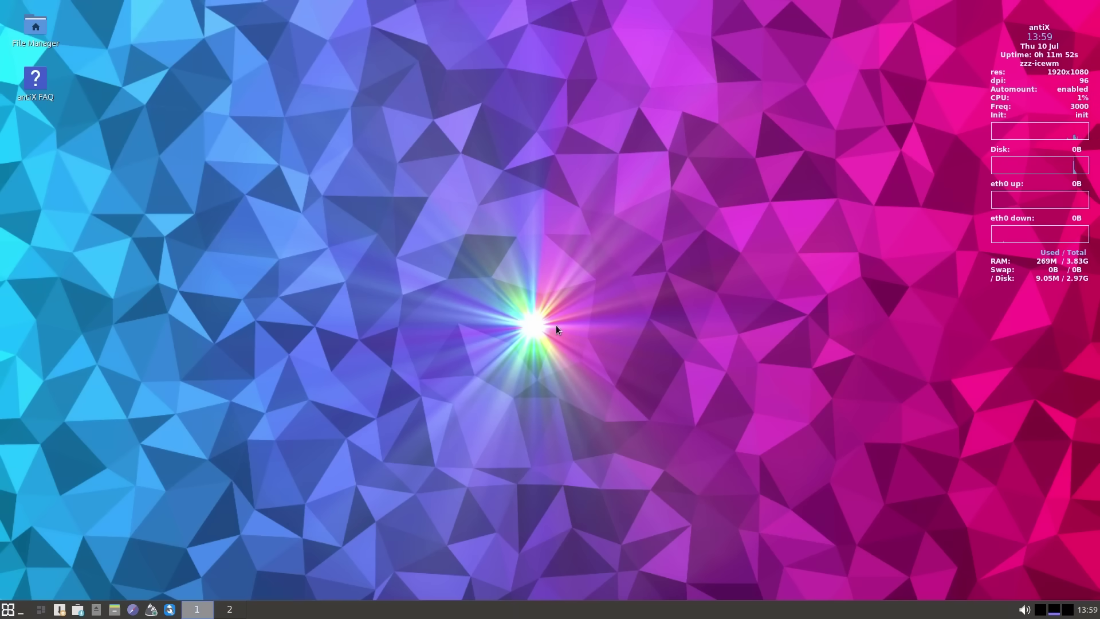
# - Browse the desktop menu's Applications and the window operations menu without launching anything
pyautogui.rightClick(224, 220)
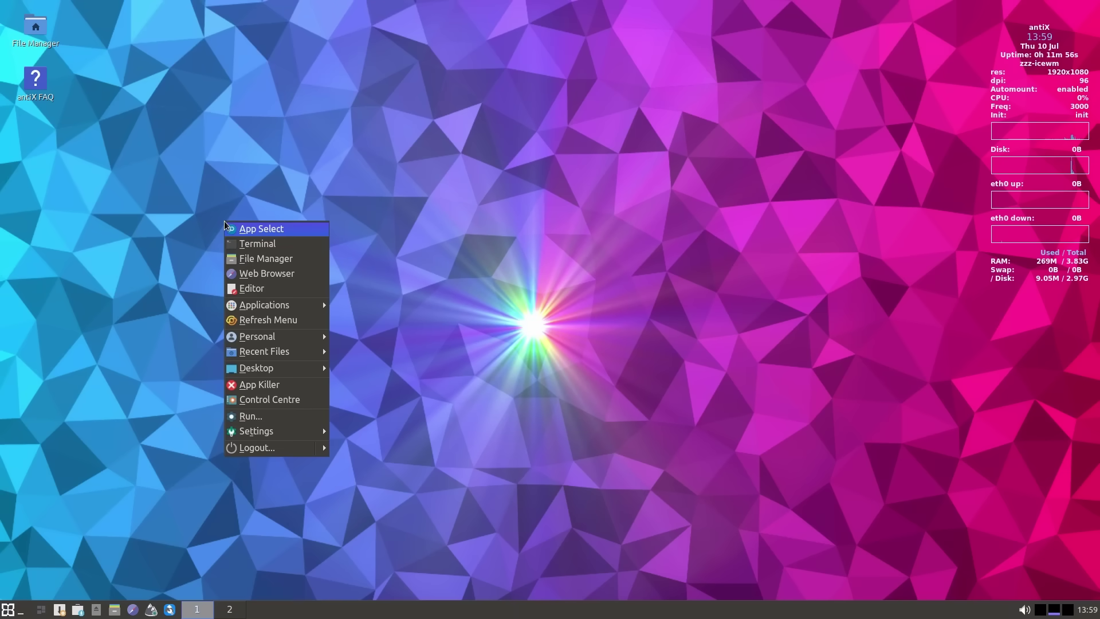
pyautogui.moveTo(269, 305)
pyautogui.moveTo(367, 305)
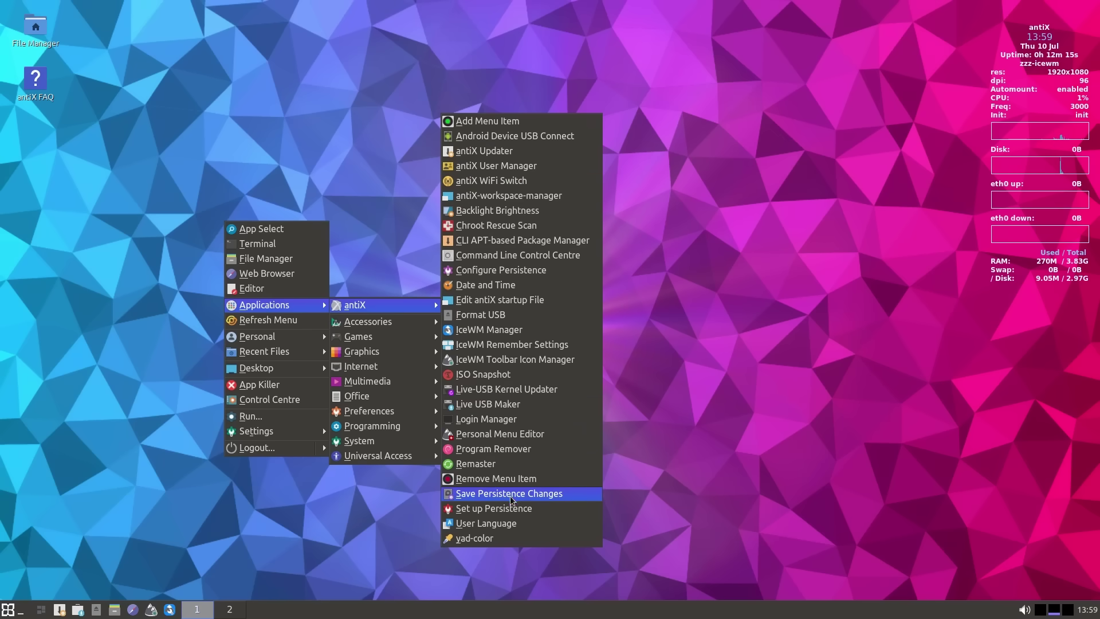
pyautogui.click(690, 473)
pyautogui.hotkey('alt', 'space')
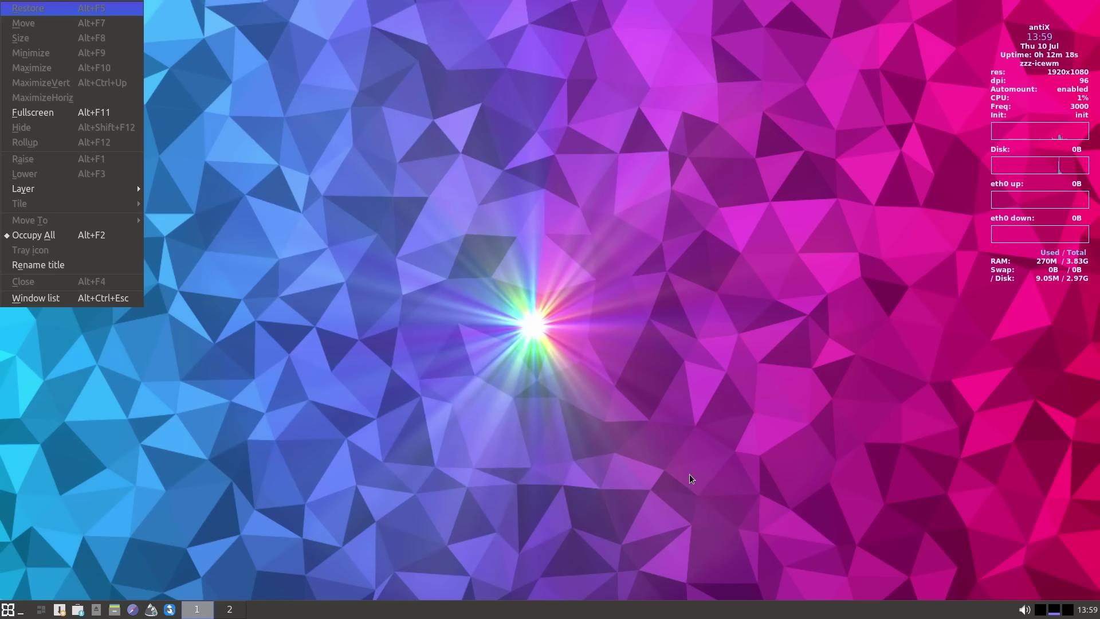
pyautogui.press('Escape')
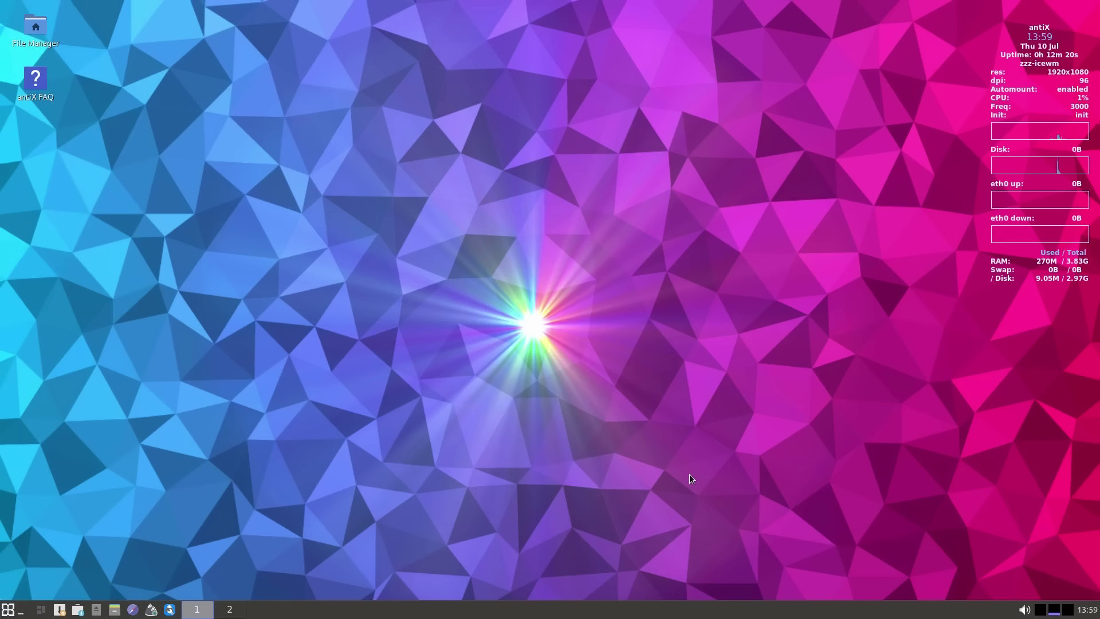
# - Launch Package Installer via 'packag' and view the Enabled Repos and Debian Backports lists
pyautogui.write('packag')
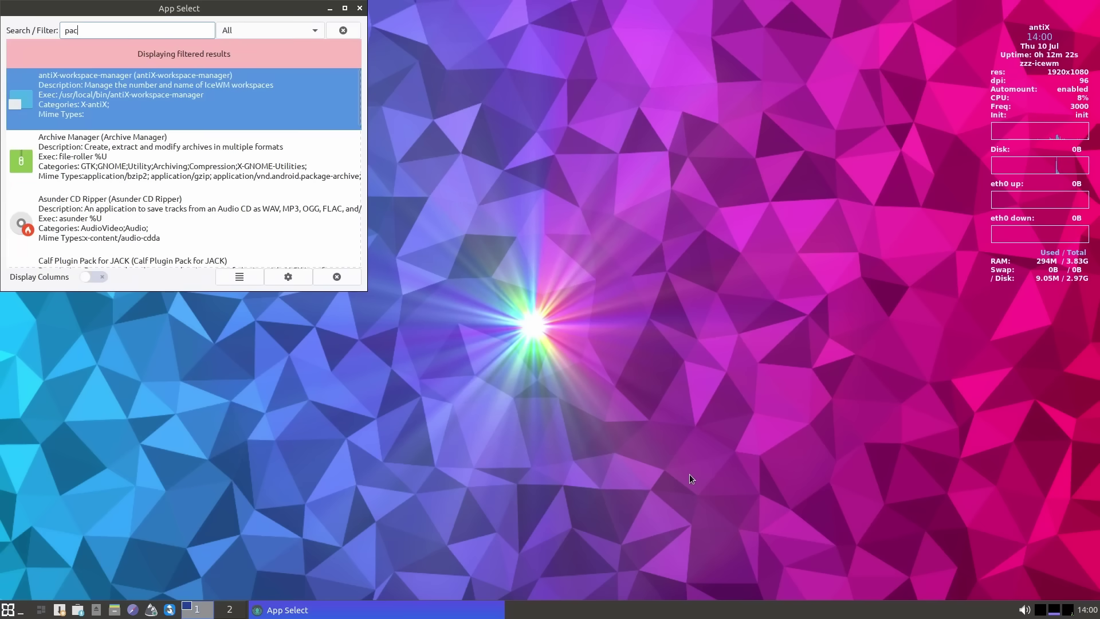
pyautogui.press('Down')
pyautogui.press('Down')
pyautogui.press('Down')
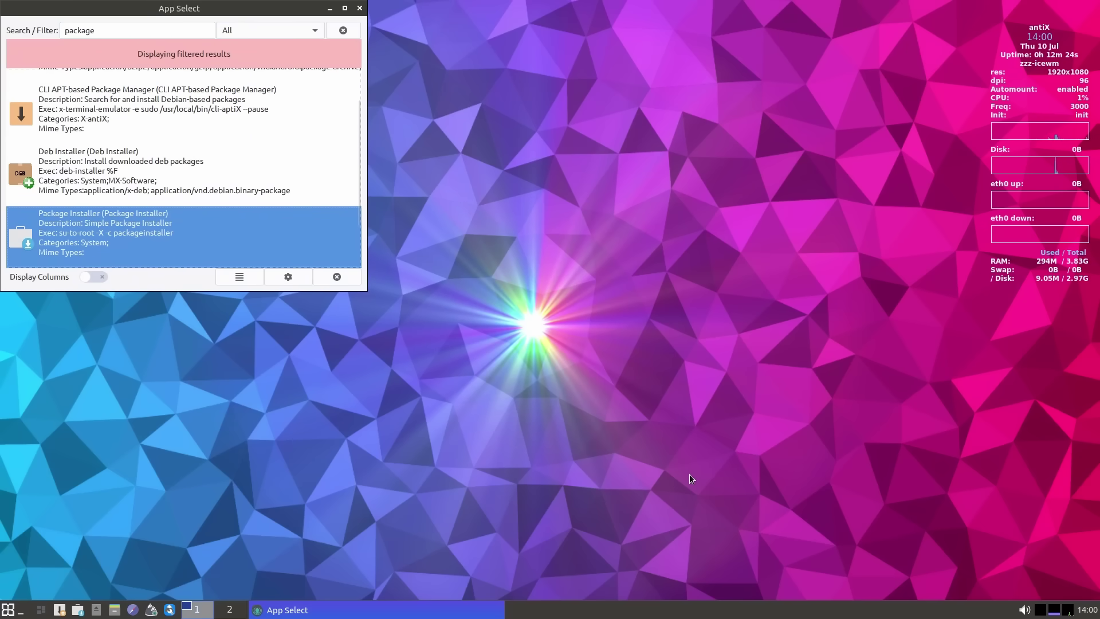
pyautogui.press('Return')
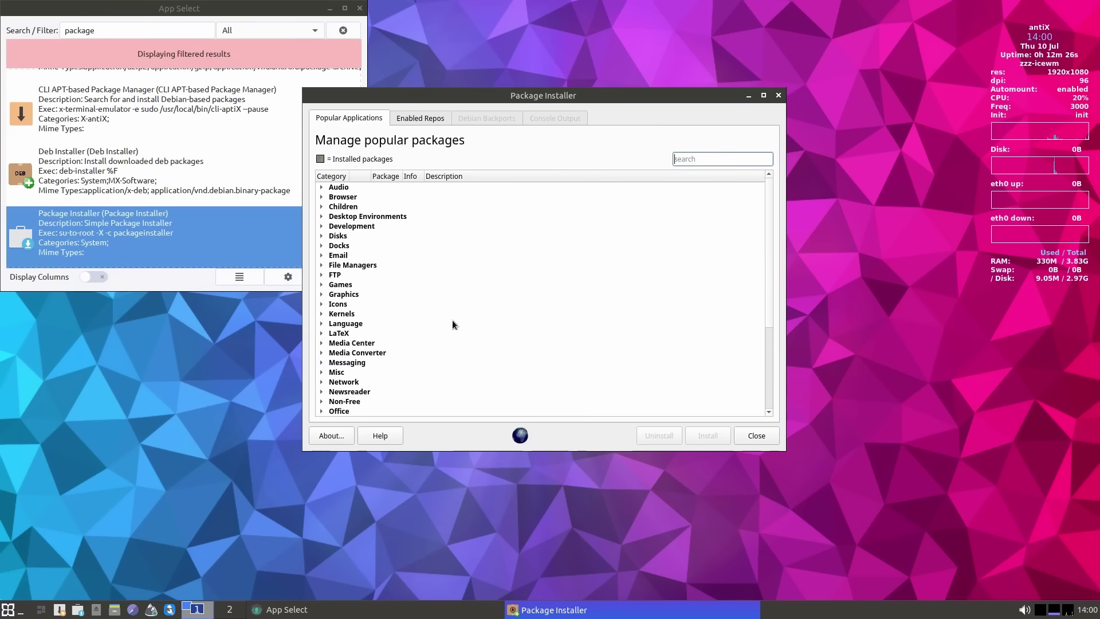
pyautogui.click(362, 9)
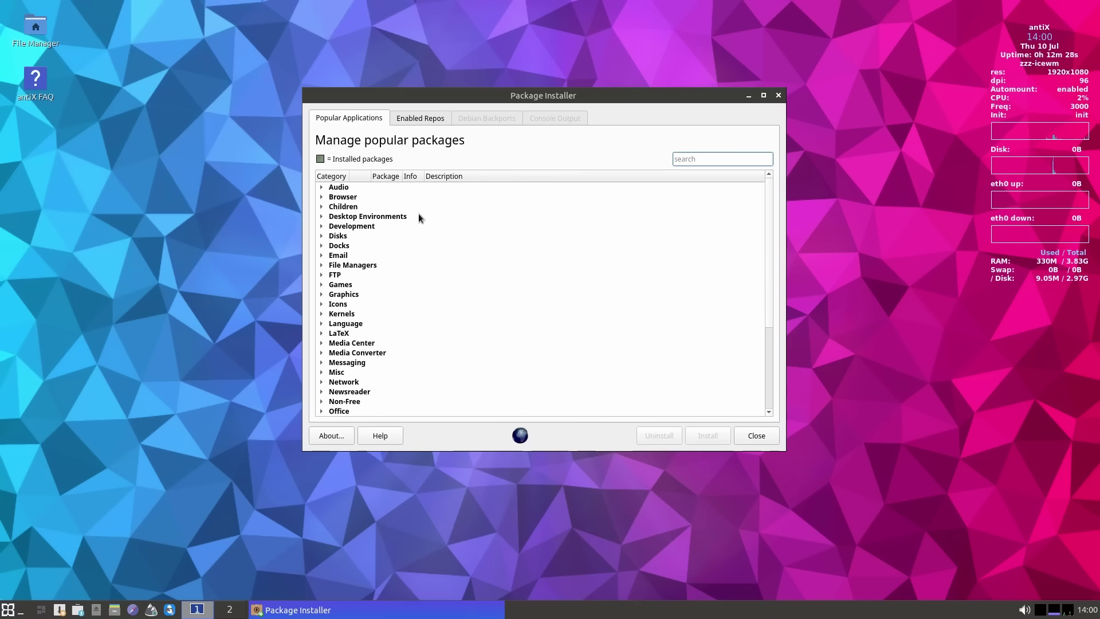
pyautogui.click(422, 121)
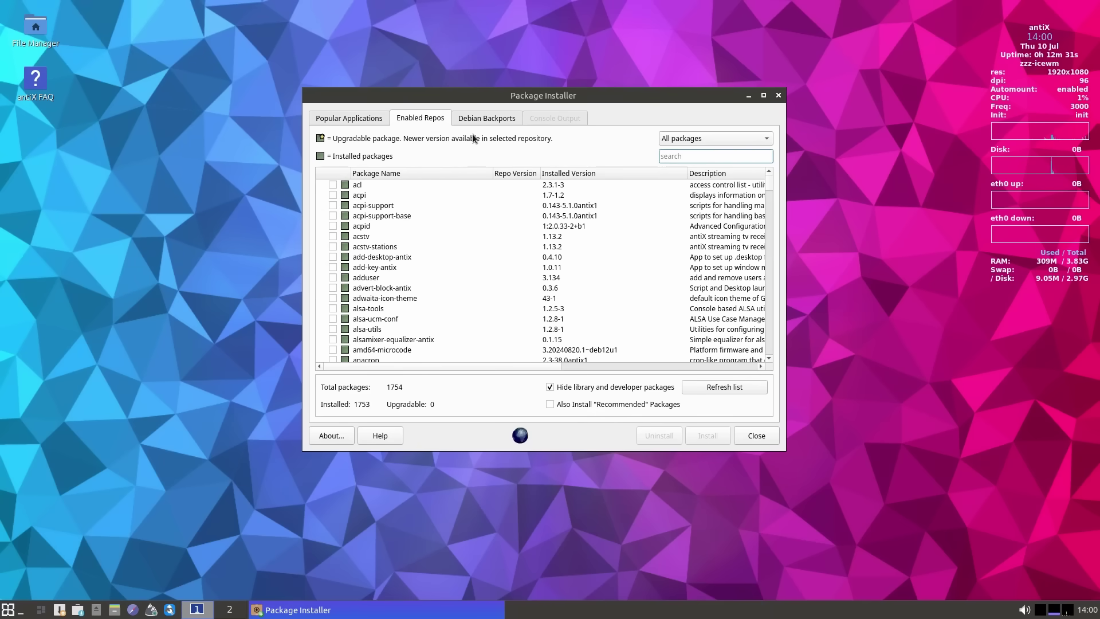
pyautogui.click(483, 120)
pyautogui.click(655, 326)
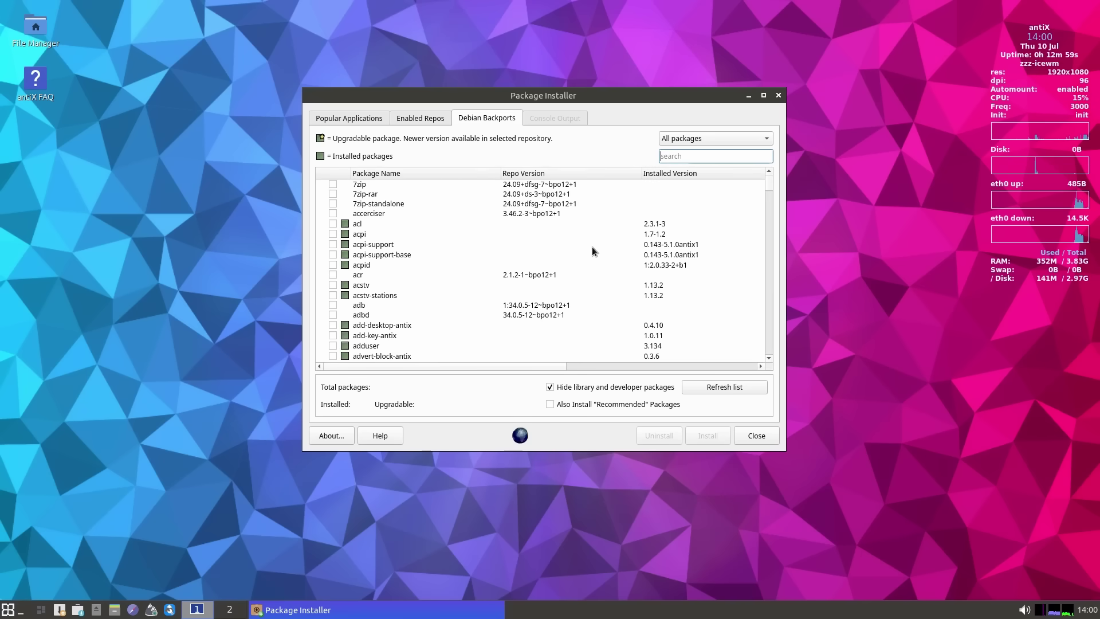
# - In Popular Applications, expand Audio, Browser and Desktop Environments, selecting Budgie, Cinnamon and Gnome entries
pyautogui.scroll(-10, 462, 294)
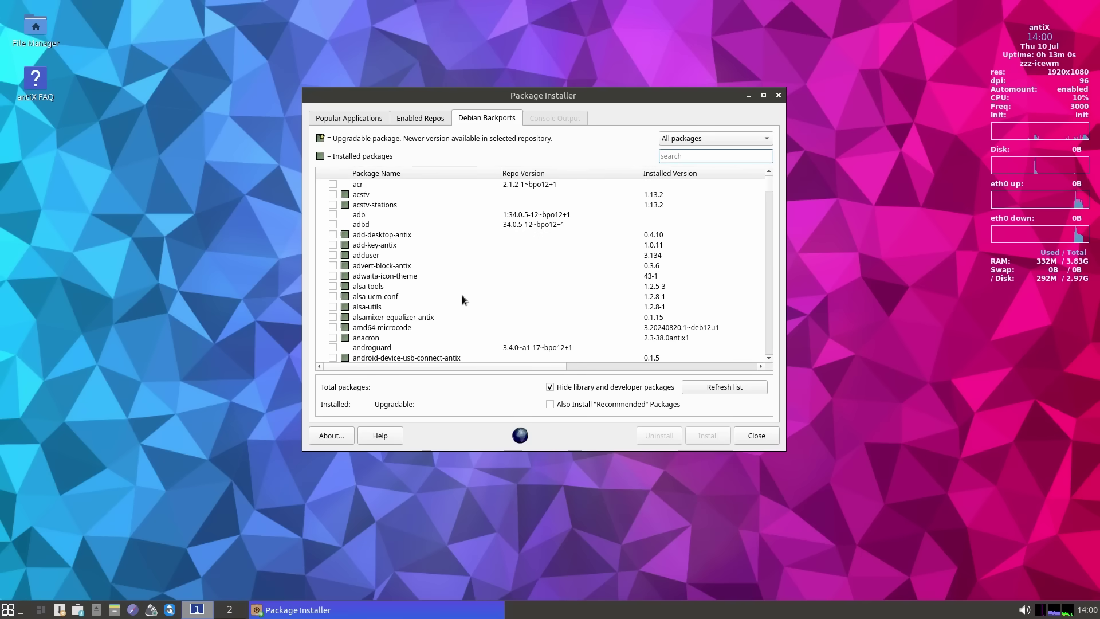
pyautogui.click(356, 116)
pyautogui.click(322, 187)
pyautogui.click(321, 187)
pyautogui.click(322, 196)
pyautogui.click(321, 196)
pyautogui.click(322, 215)
pyautogui.click(433, 227)
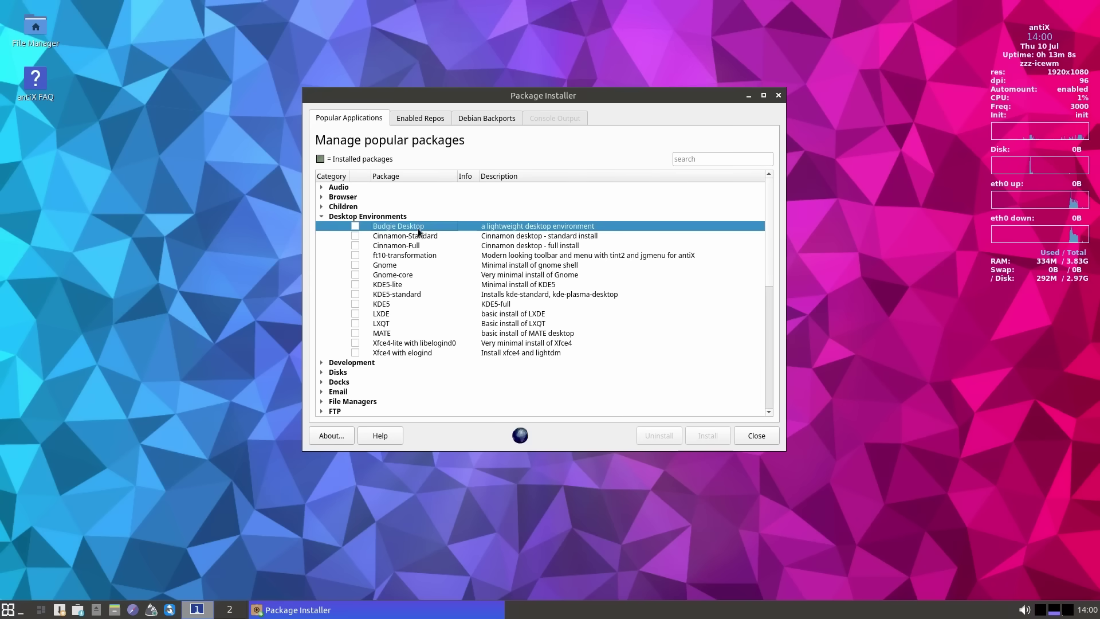
pyautogui.click(424, 236)
pyautogui.click(452, 246)
pyautogui.click(397, 264)
pyautogui.click(421, 275)
# - Browse Development (atom, deb packaging tools), Docks, Email and File Managers (Dolphin, Nemo)
pyautogui.click(321, 362)
pyautogui.scroll(-4, 441, 311)
pyautogui.click(399, 256)
pyautogui.click(408, 265)
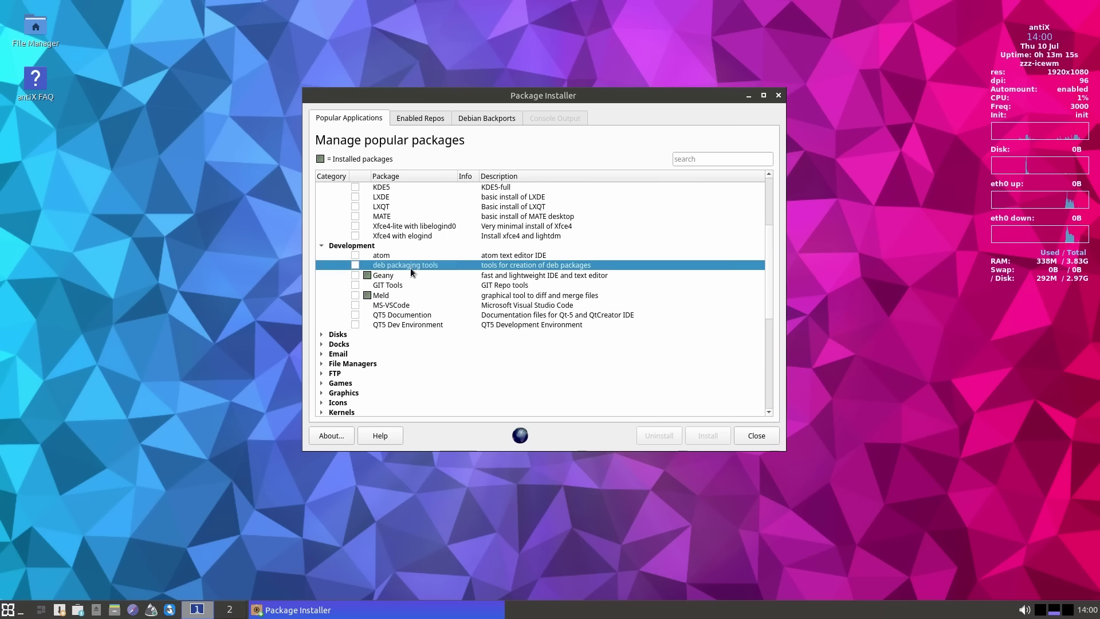
pyautogui.click(324, 345)
pyautogui.click(324, 344)
pyautogui.click(322, 353)
pyautogui.click(322, 353)
pyautogui.click(322, 363)
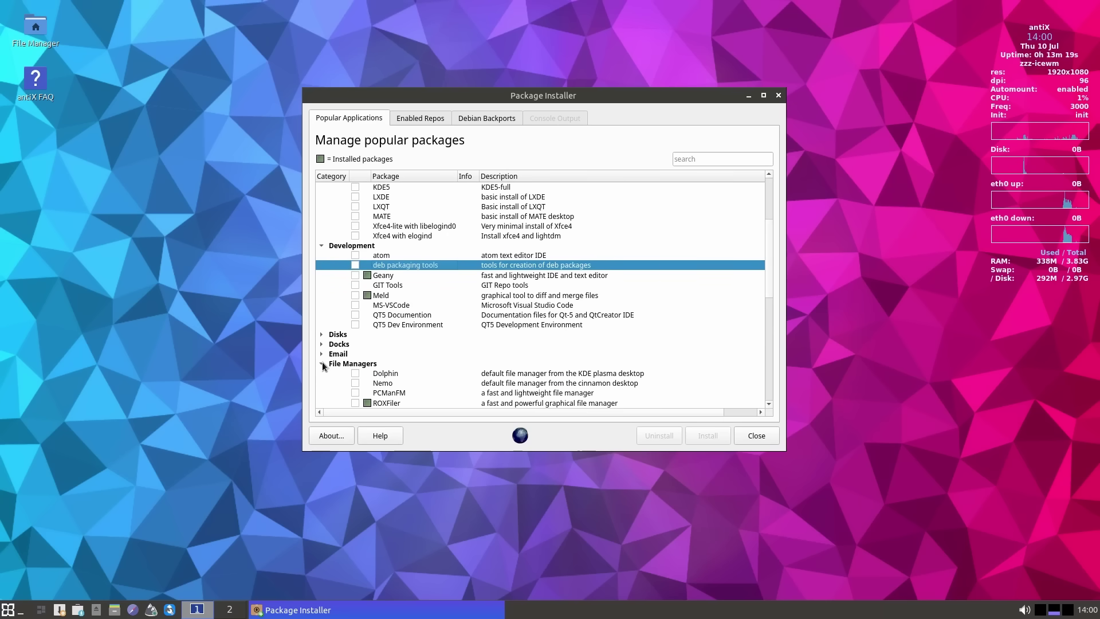
pyautogui.scroll(-4, 322, 362)
pyautogui.click(329, 255)
pyautogui.click(329, 265)
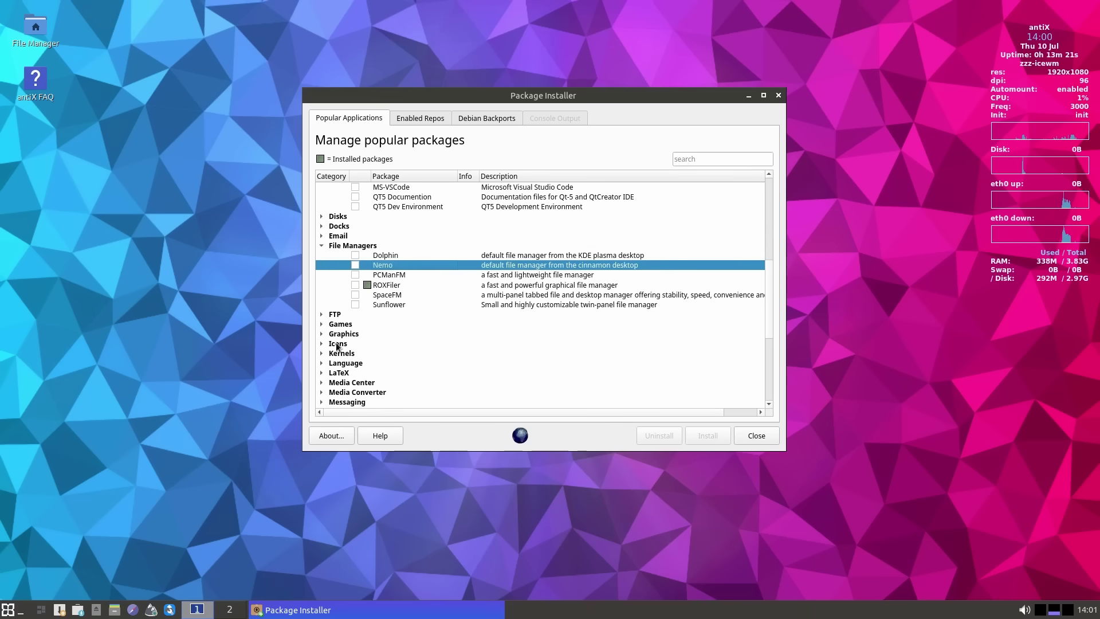
# - Revisit the Enabled Repos and Debian Backports lists, close the installer, and dismiss the desktop menu
pyautogui.scroll(5, 329, 267)
pyautogui.click(418, 120)
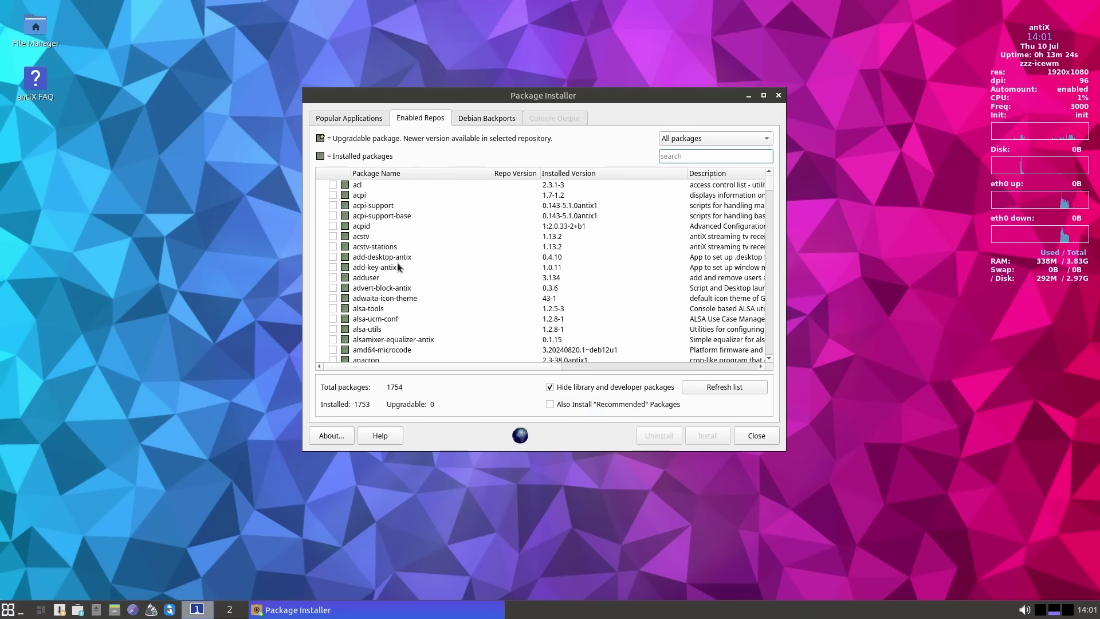
pyautogui.click(489, 118)
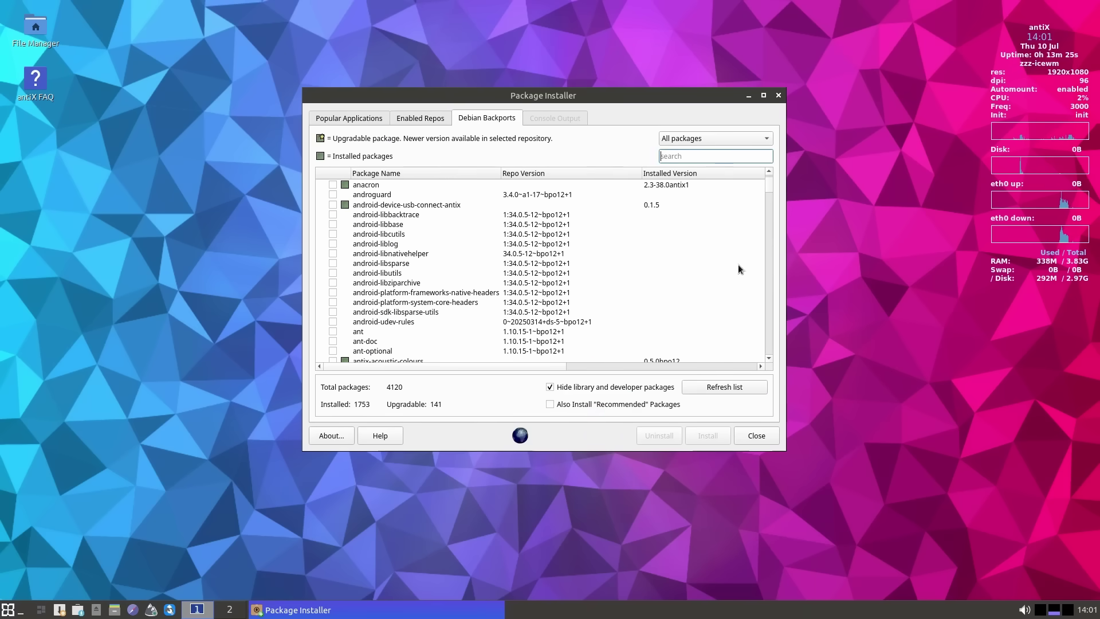
pyautogui.click(779, 95)
pyautogui.rightClick(453, 153)
pyautogui.click(341, 185)
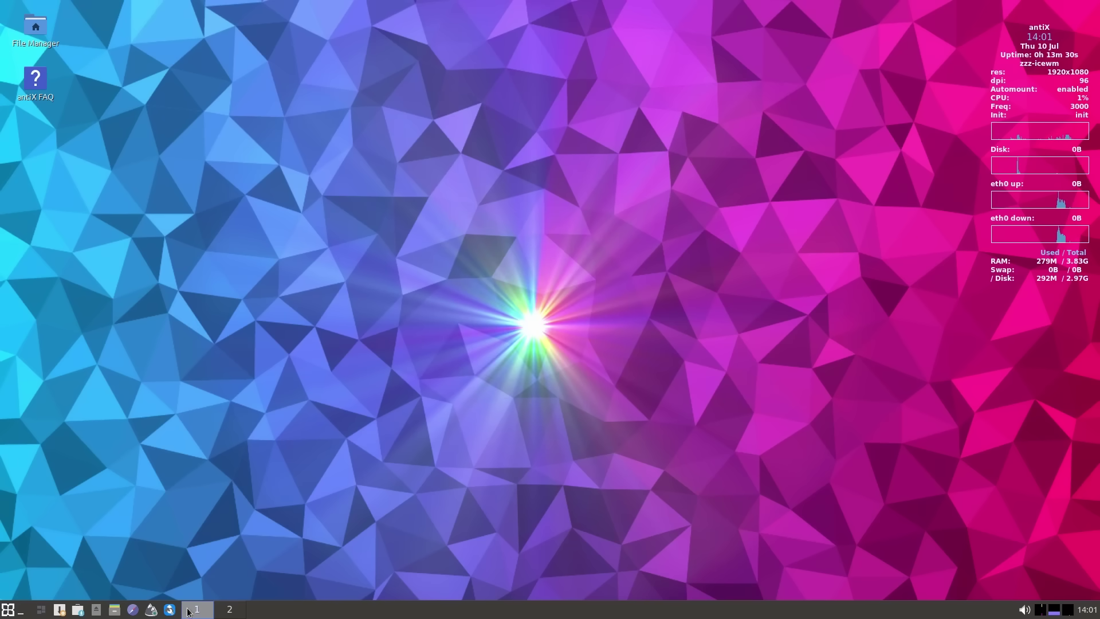
pyautogui.click(77, 610)
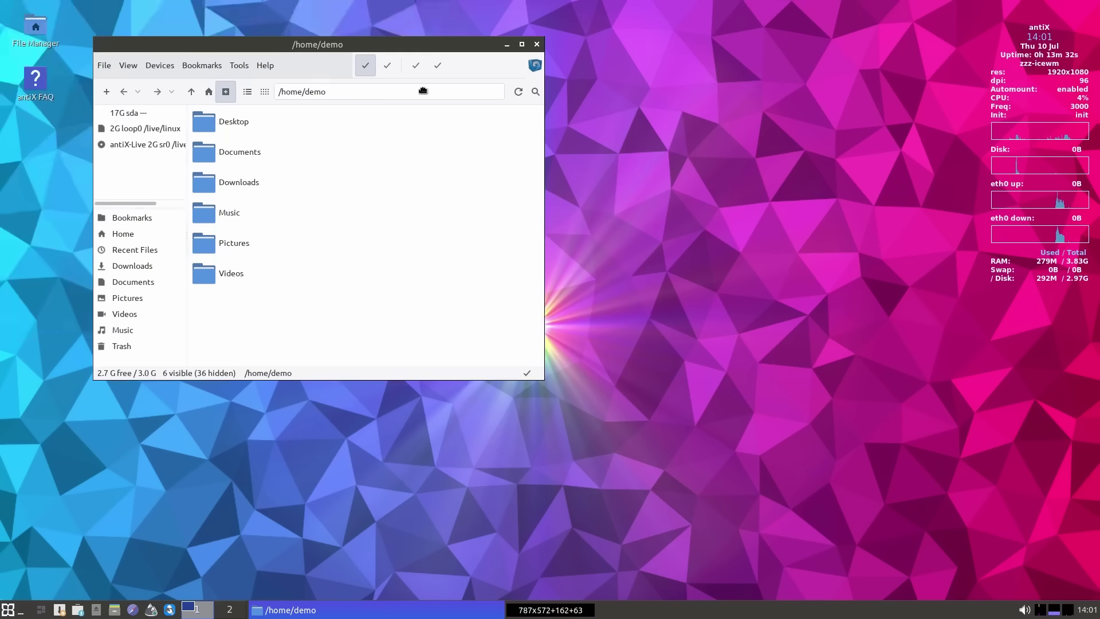
pyautogui.doubleClick(373, 210)
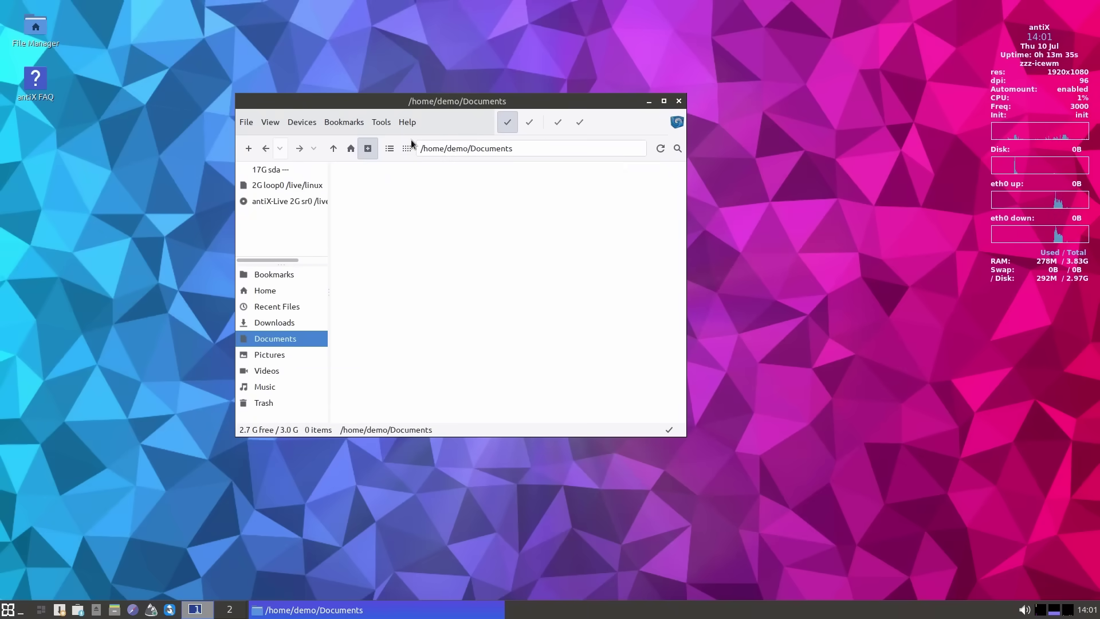
pyautogui.click(333, 148)
pyautogui.click(342, 181)
pyautogui.doubleClick(342, 182)
pyautogui.click(665, 101)
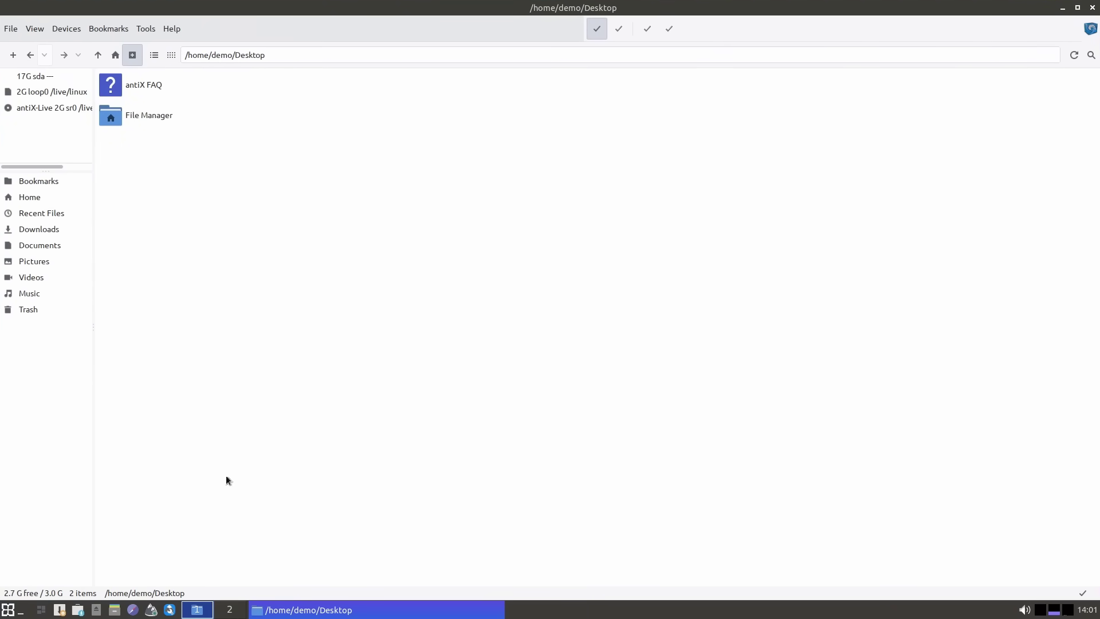
pyautogui.click(1093, 7)
pyautogui.press('super')
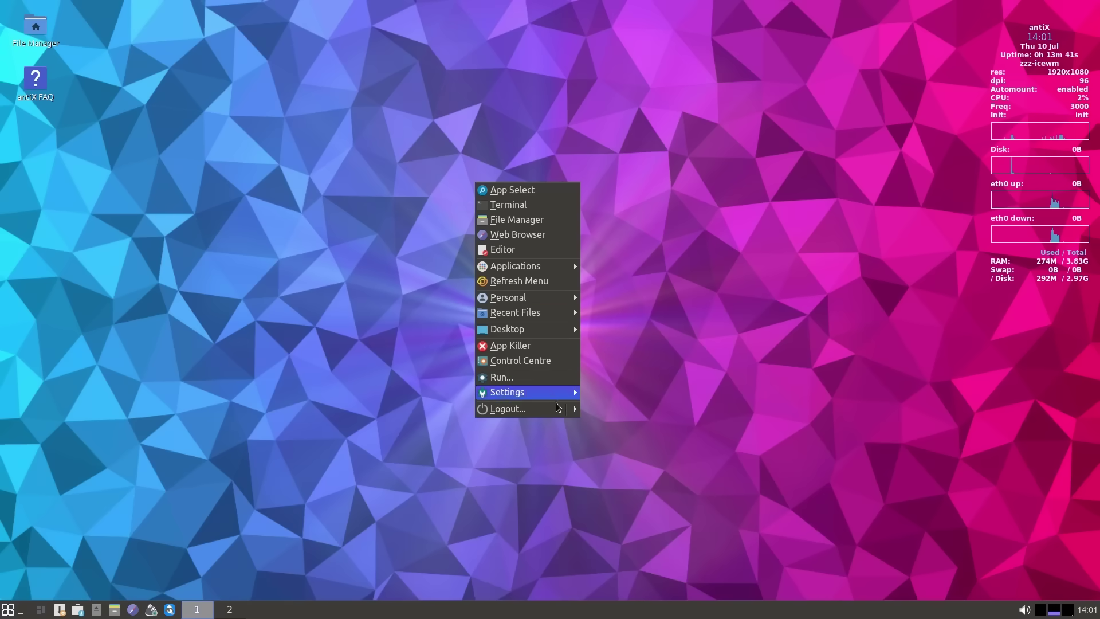
pyautogui.click(550, 409)
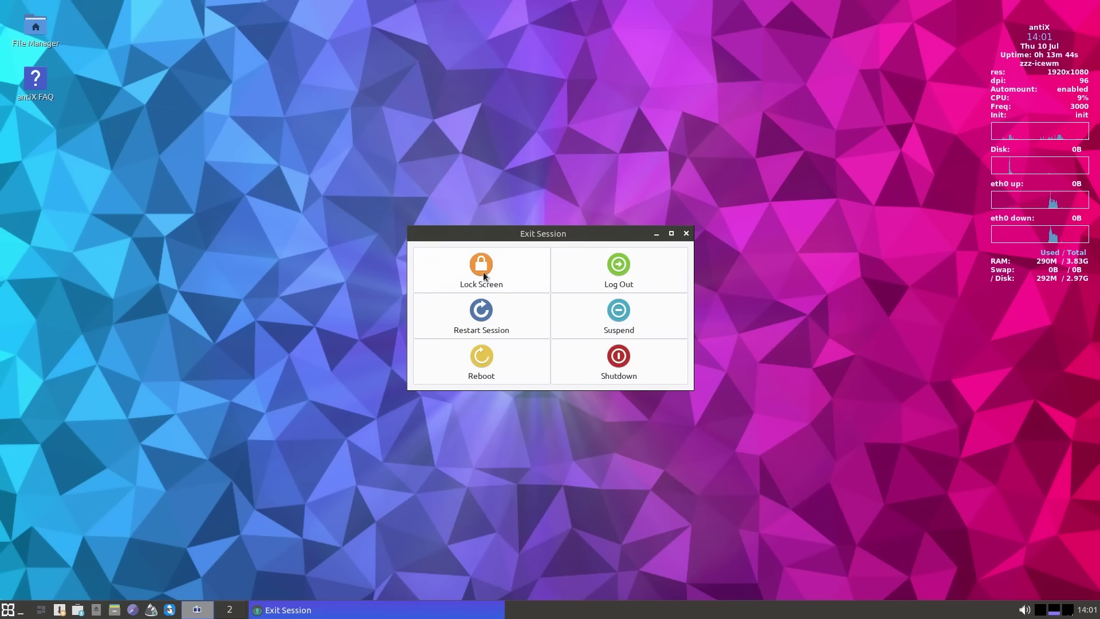
pyautogui.click(686, 234)
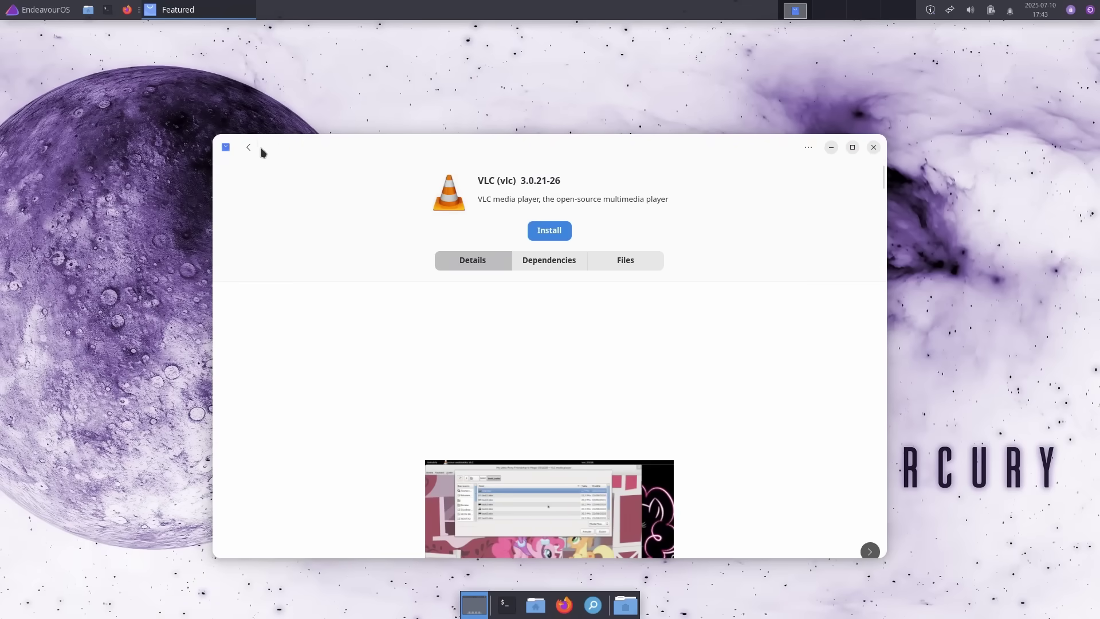
# - Leave the VLC details, search the AUR for cawbird and view the cawbird-git package
pyautogui.click(250, 148)
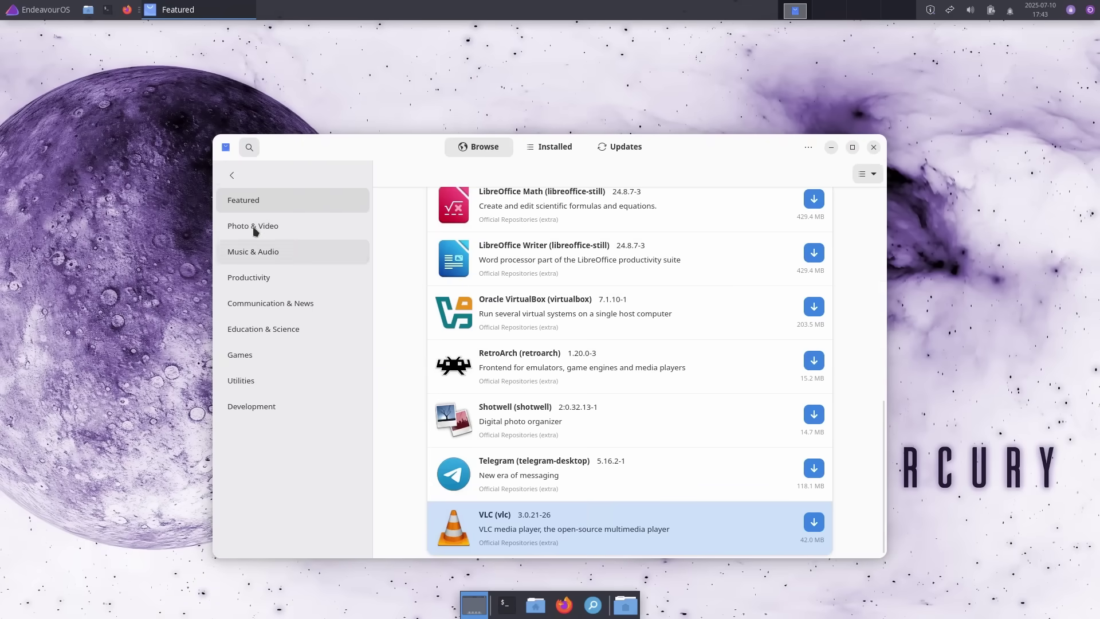
pyautogui.click(248, 149)
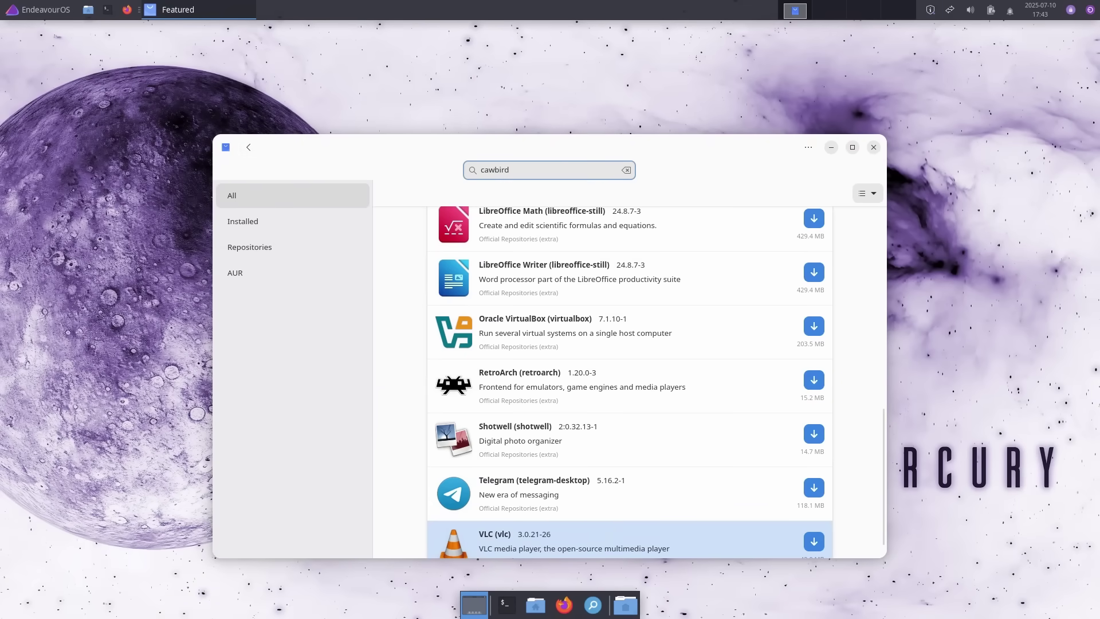
pyautogui.click(523, 232)
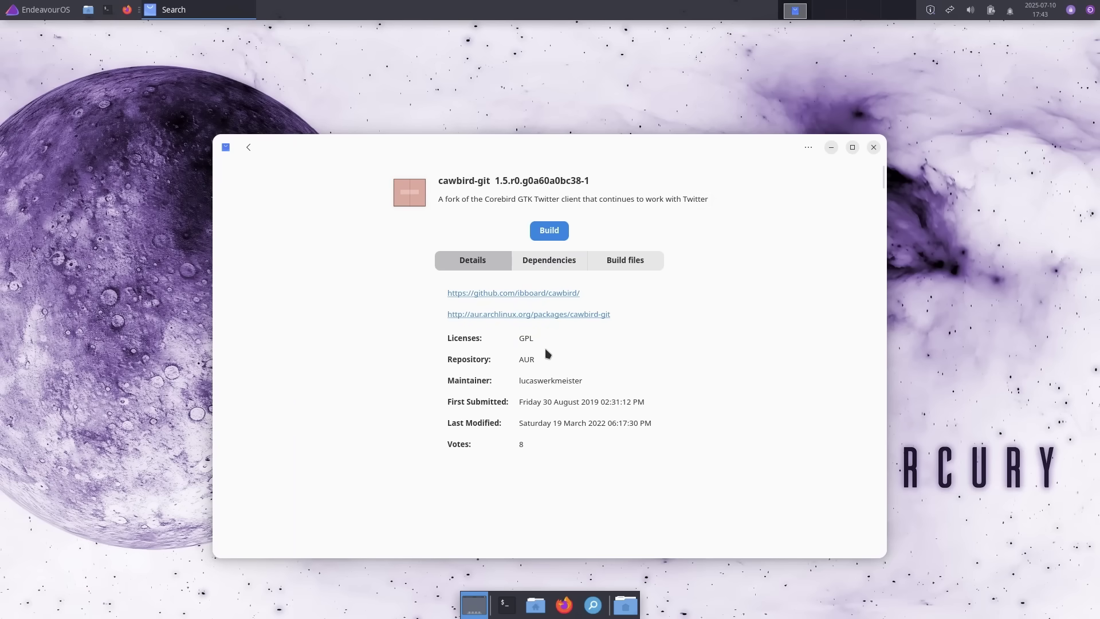
# - Search for 'davinci resolve' and view the davinci-resolve package details
pyautogui.click(248, 148)
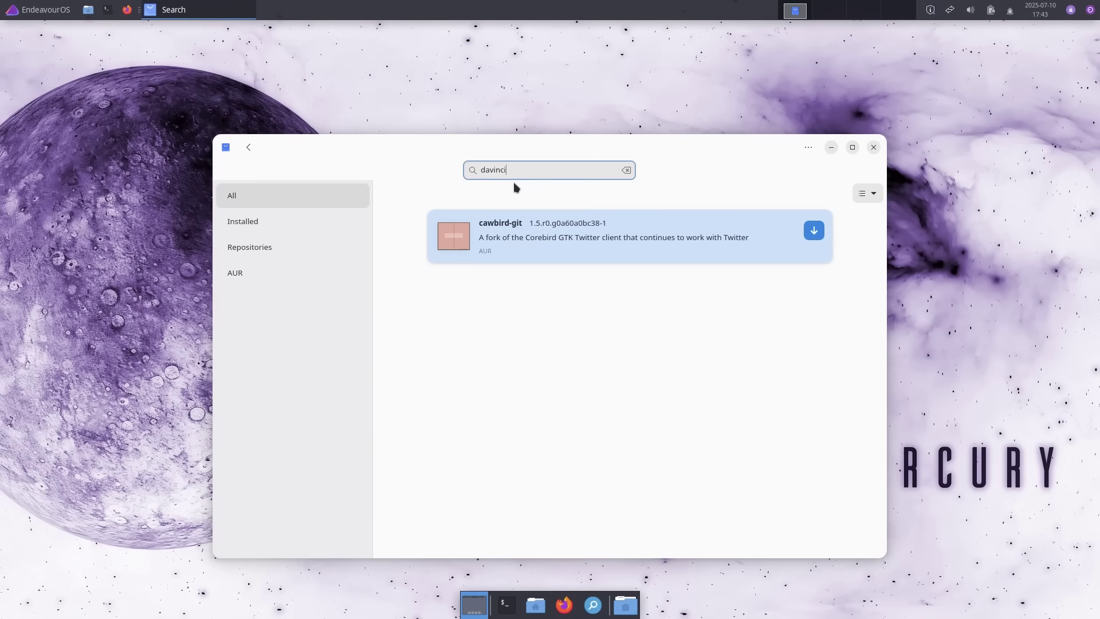
pyautogui.write('davinci resolve')
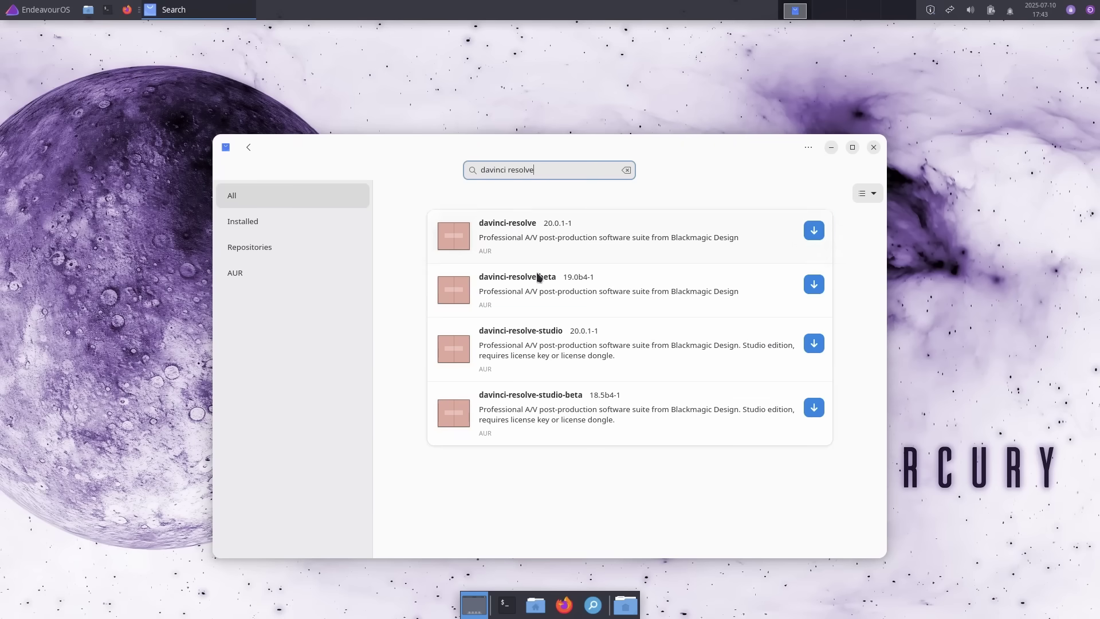
pyautogui.click(648, 232)
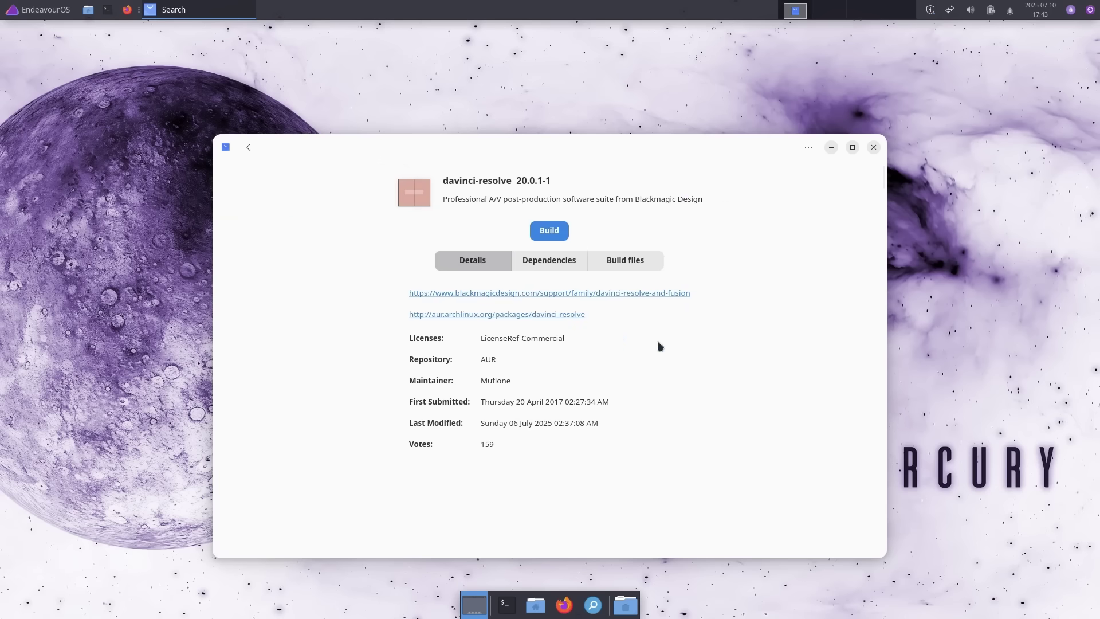
# - Replace the search text with 'flutter' to find the Flutter SDK package
pyautogui.click(256, 148)
pyautogui.tripleClick(551, 174)
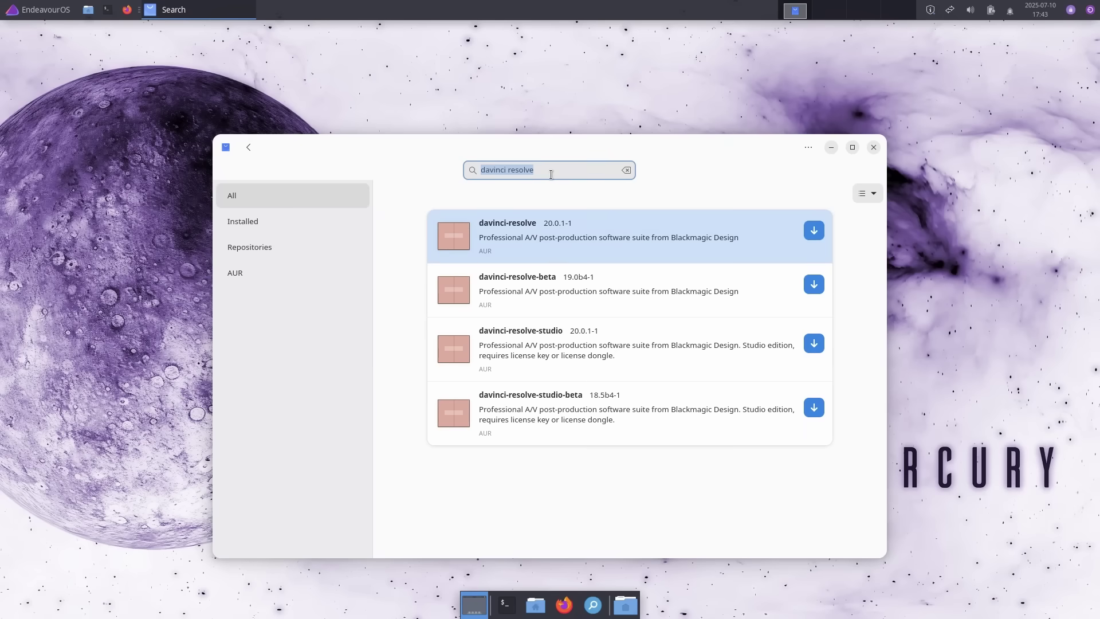
pyautogui.write('flutter')
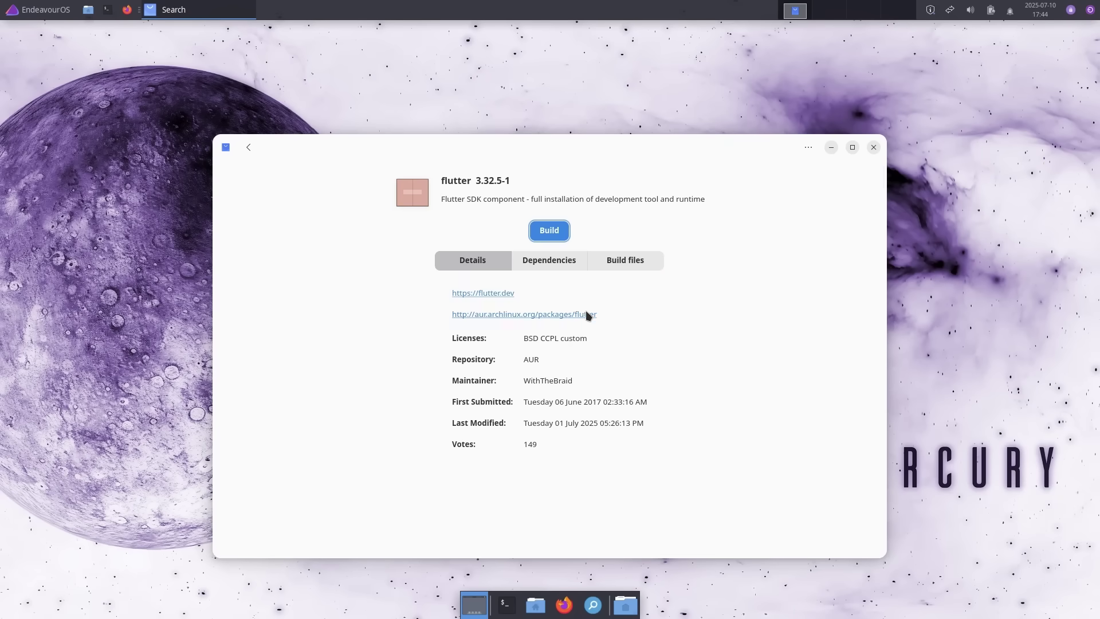